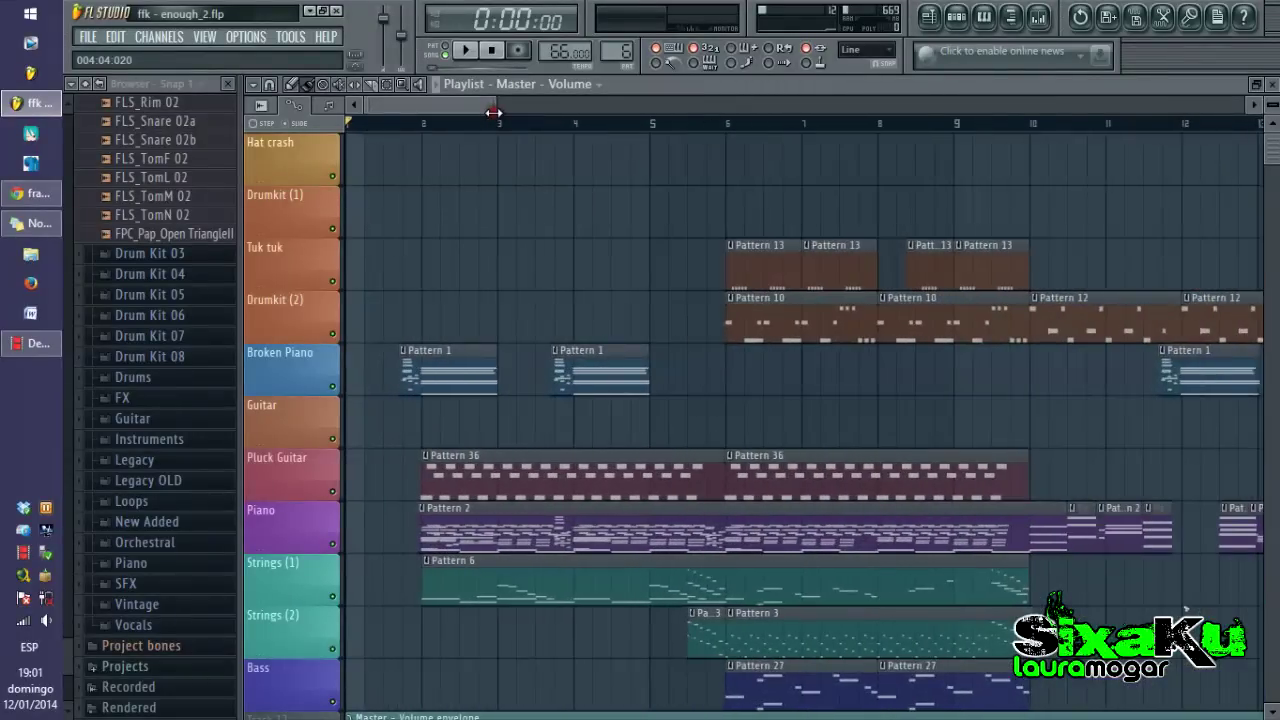
Examine the notes of Pattern 1 on the Broken Piano track in the piano roll, and return to the playlist.
{"action": "double_click", "coordinate": [450, 371]}
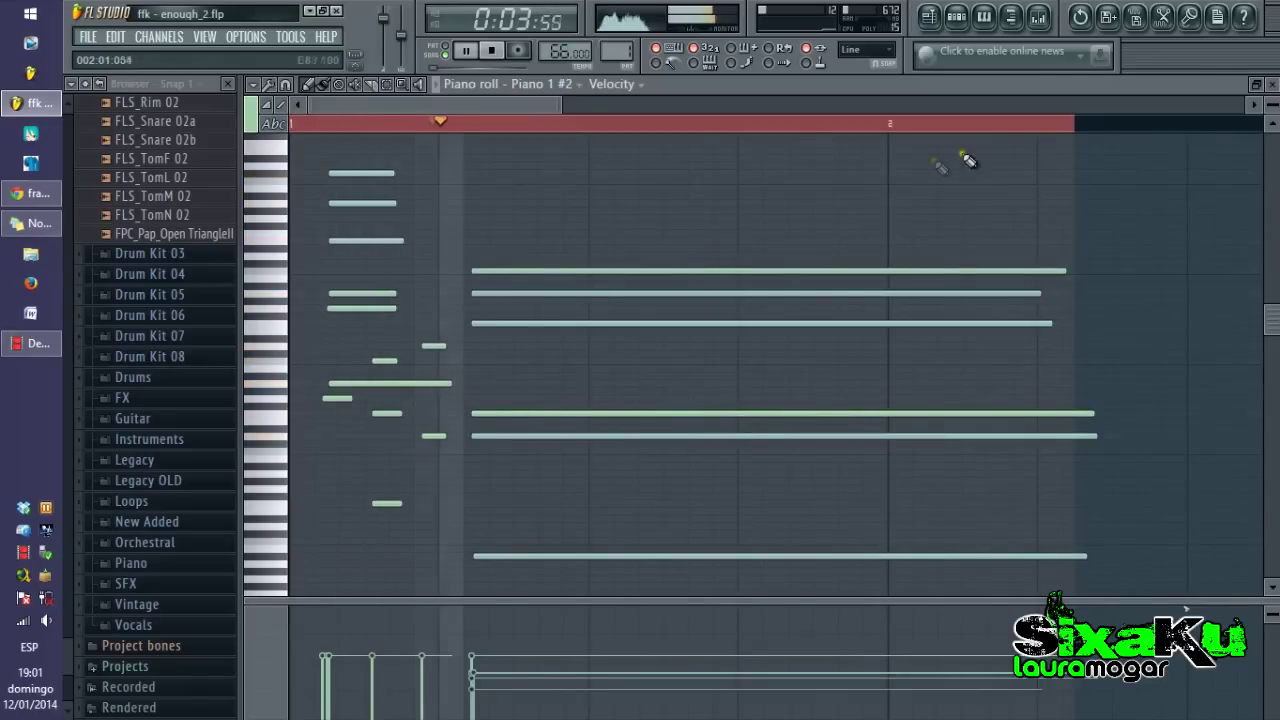
{"action": "left_click", "coordinate": [1268, 84]}
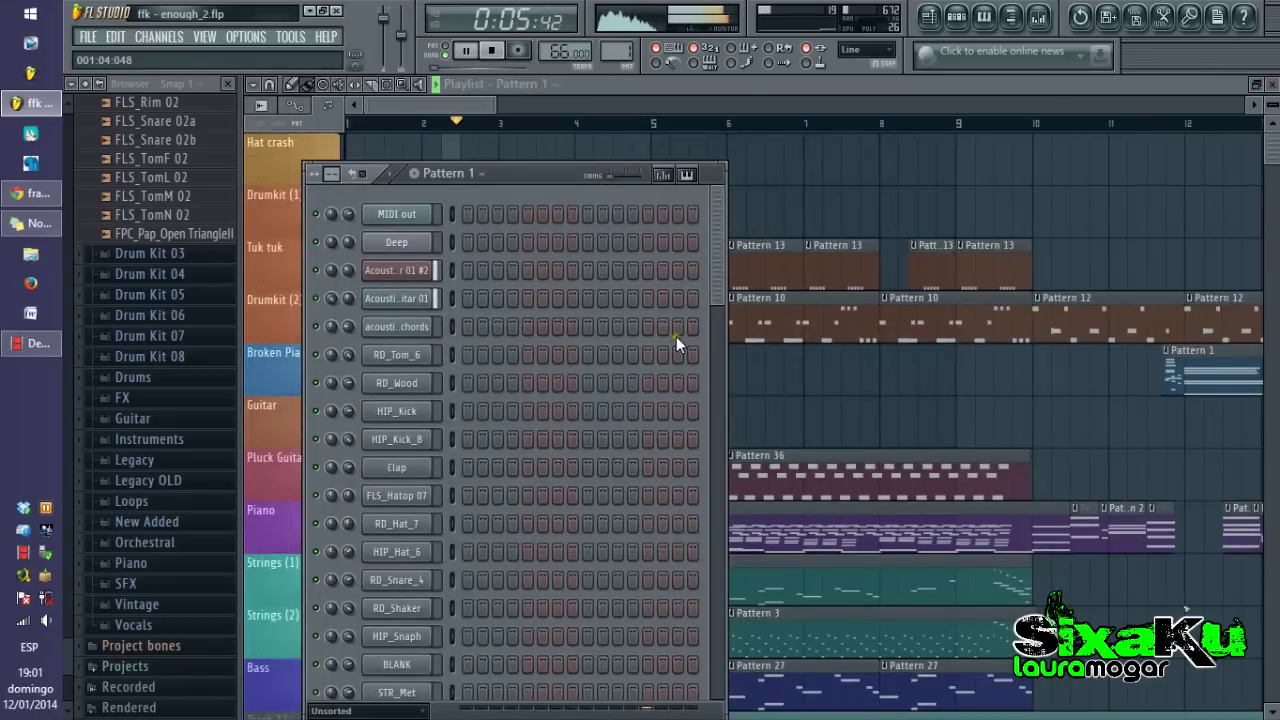
{"action": "left_click", "coordinate": [748, 81]}
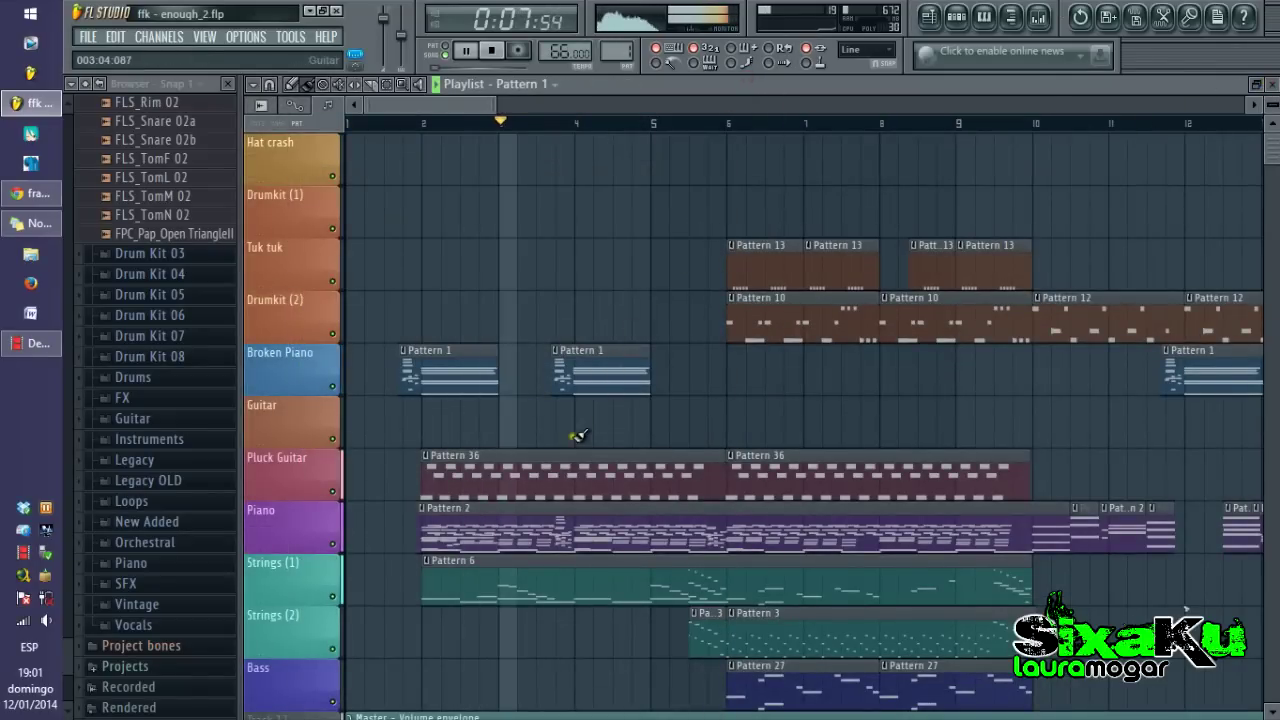
Examine the notes of Pattern 36 on the Pluck Guitar track in the piano roll, and return to the playlist.
{"action": "double_click", "coordinate": [557, 482]}
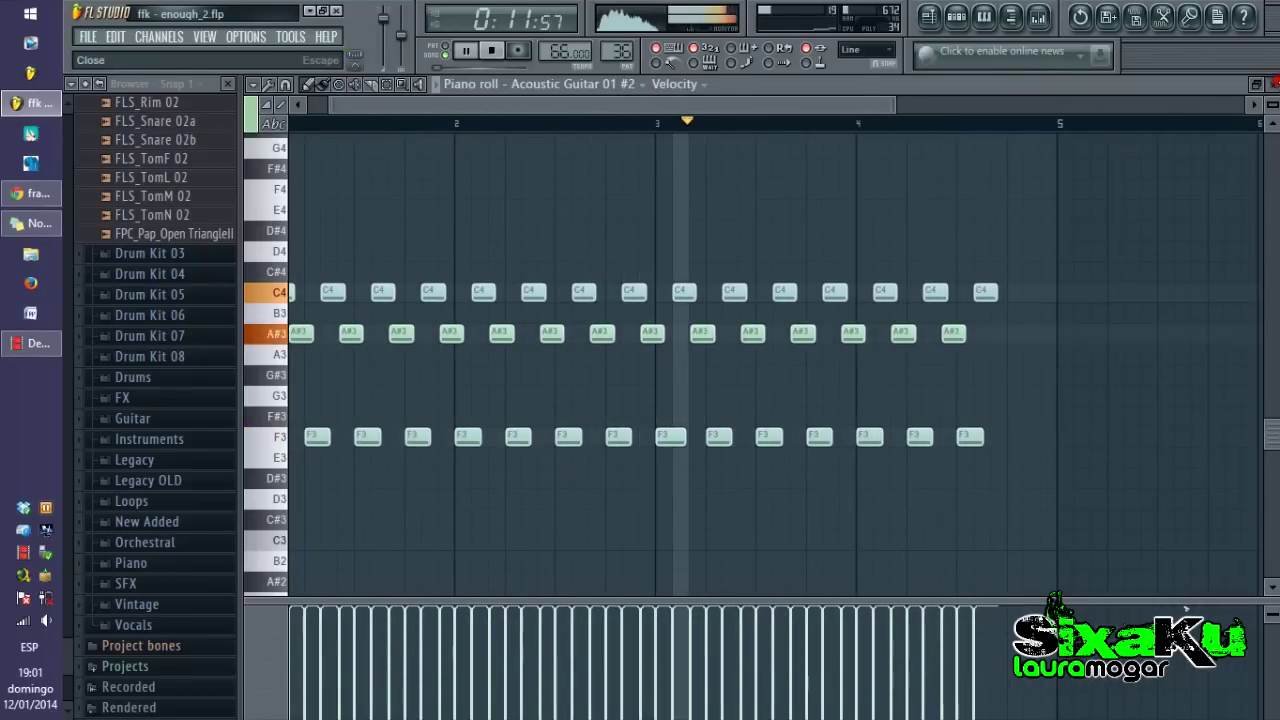
{"action": "key", "text": "Escape"}
{"action": "left_click", "coordinate": [824, 131]}
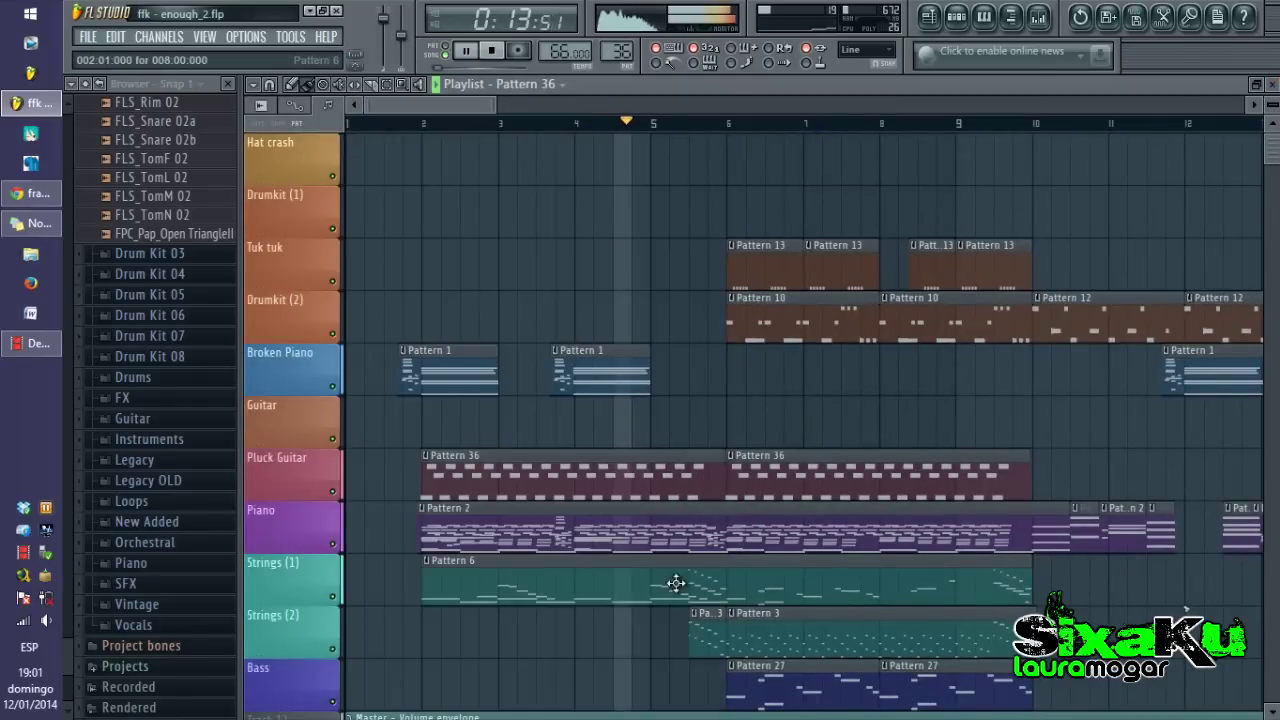
Examine the string melody of Pattern 6 on the Strings (1) track in the piano roll, and return to the playlist.
{"action": "double_click", "coordinate": [644, 587]}
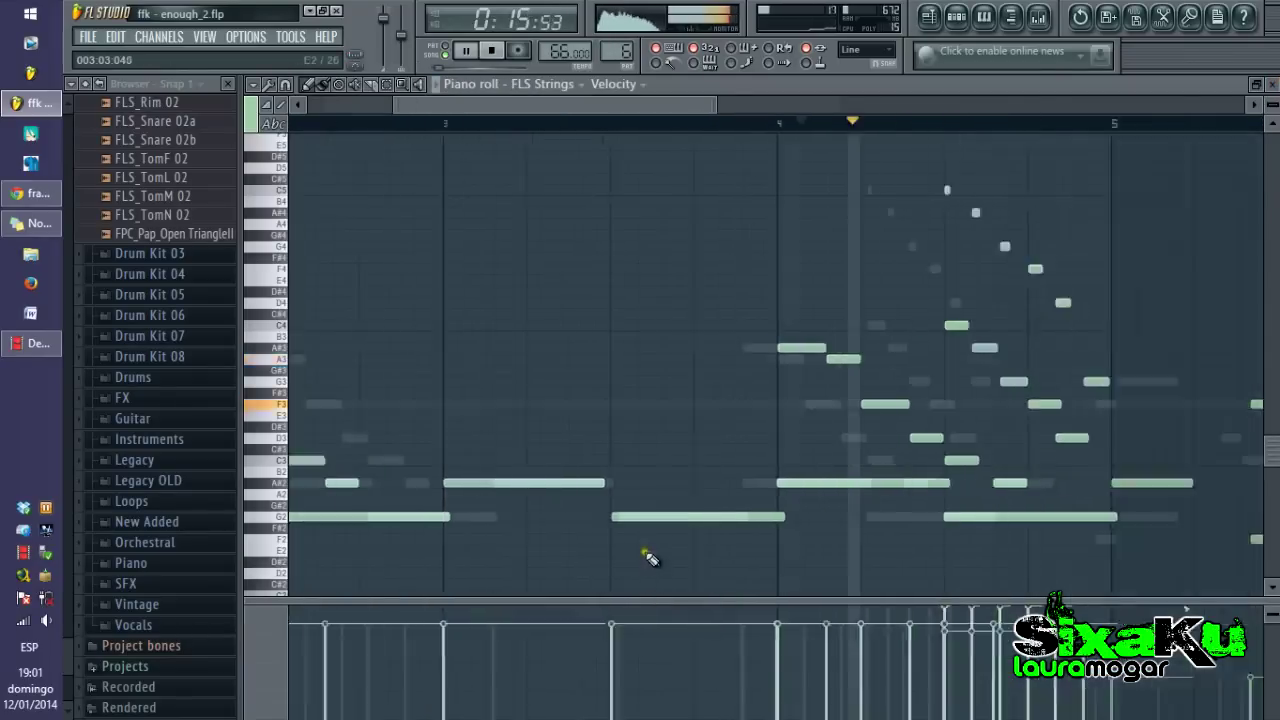
{"action": "scroll", "coordinate": [778, 480], "scroll_direction": "up", "scroll_amount": 3}
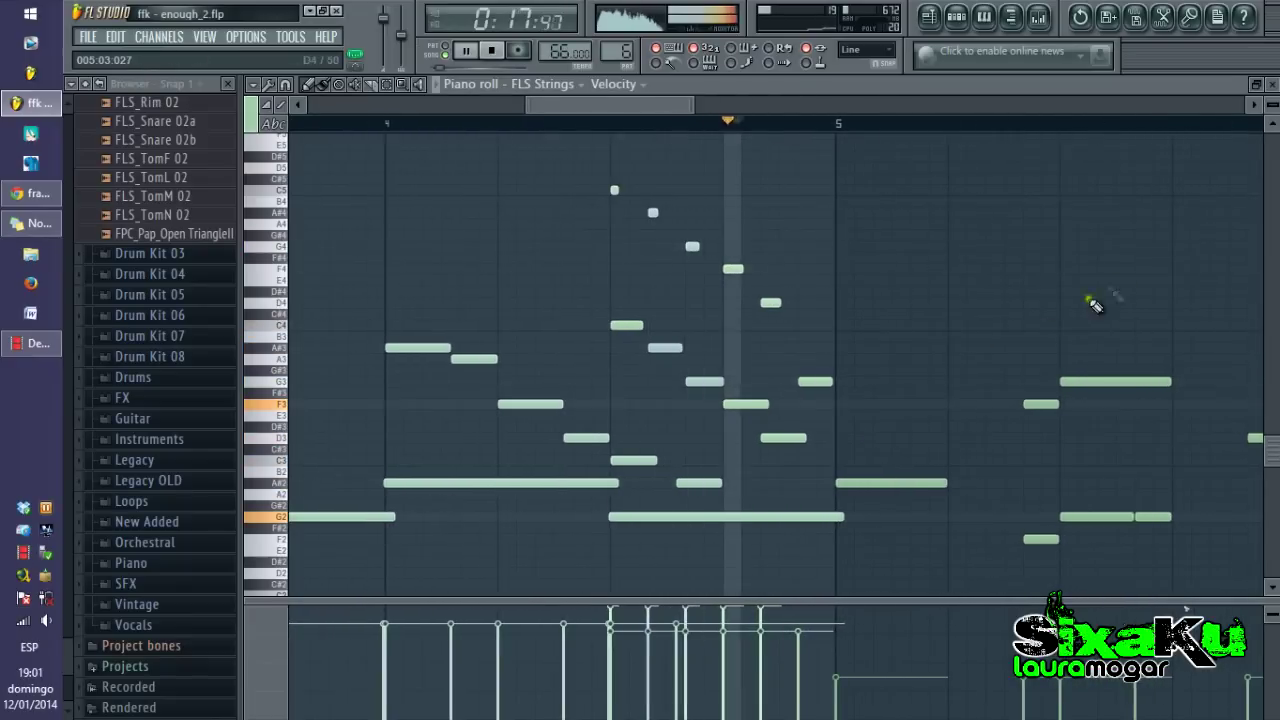
{"action": "scroll", "coordinate": [881, 330], "scroll_direction": "down", "scroll_amount": 4}
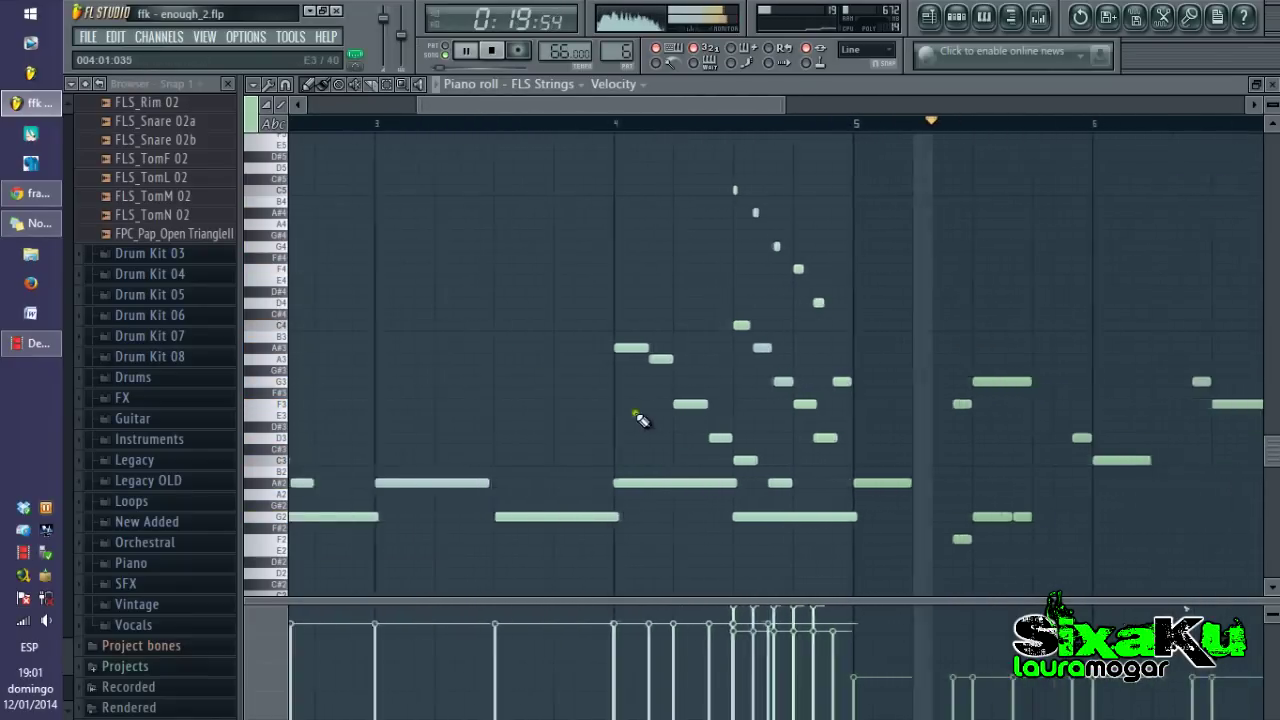
{"action": "scroll", "coordinate": [1141, 315], "scroll_direction": "up", "scroll_amount": 3}
{"action": "left_click", "coordinate": [1271, 85]}
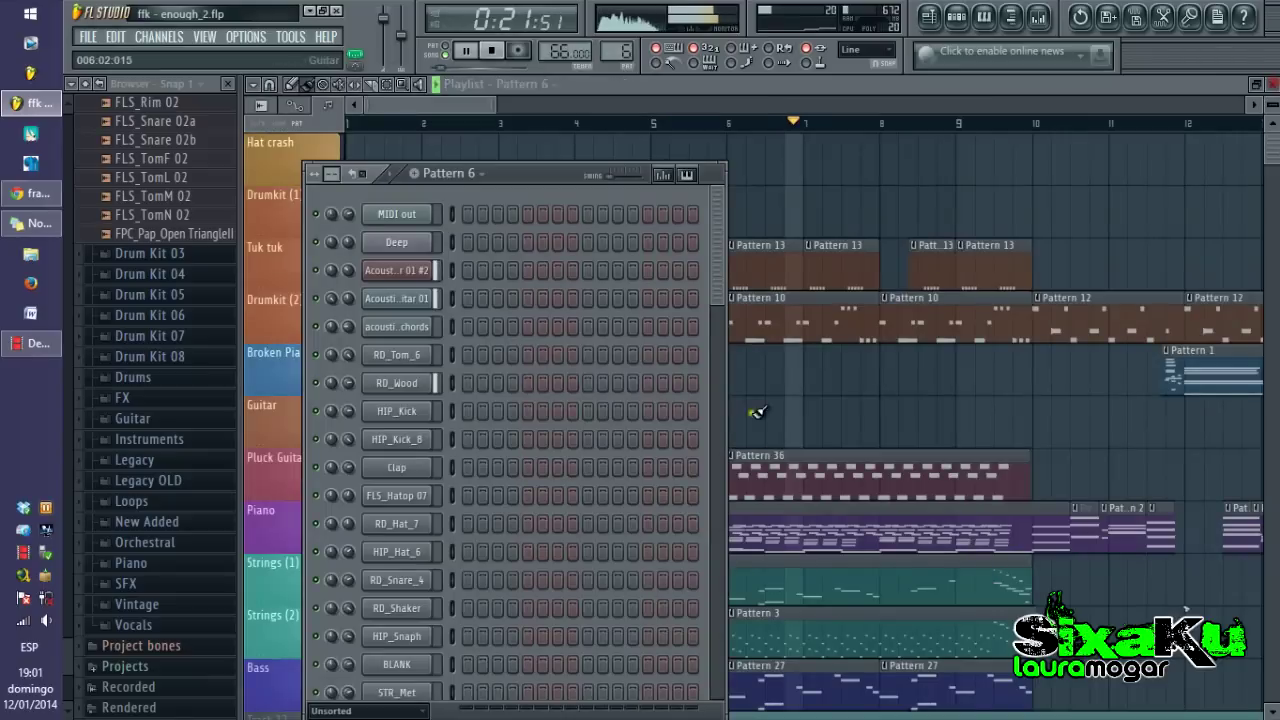
{"action": "left_click", "coordinate": [721, 174]}
Examine the bass line of Pattern 27 on the Bass track in the piano roll, and return to the playlist.
{"action": "scroll", "coordinate": [845, 661], "scroll_direction": "down", "scroll_amount": 1}
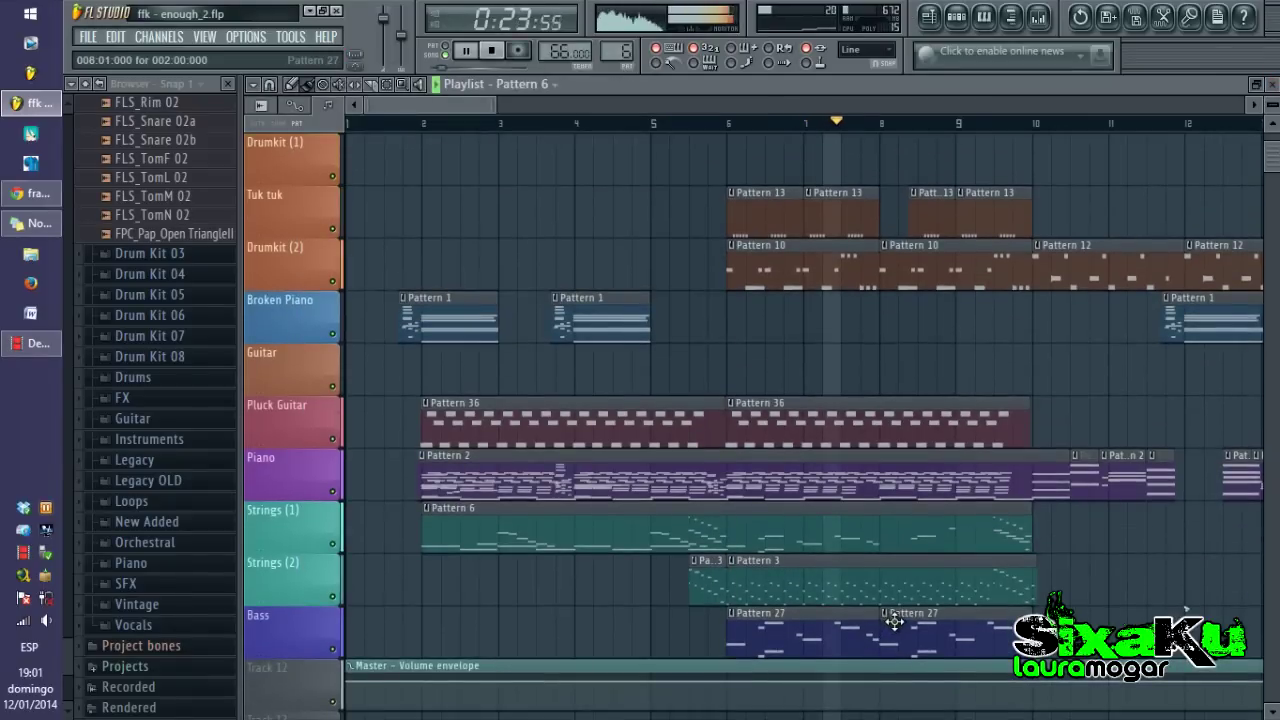
{"action": "double_click", "coordinate": [894, 620]}
{"action": "scroll", "coordinate": [850, 452], "scroll_direction": "down", "scroll_amount": 3}
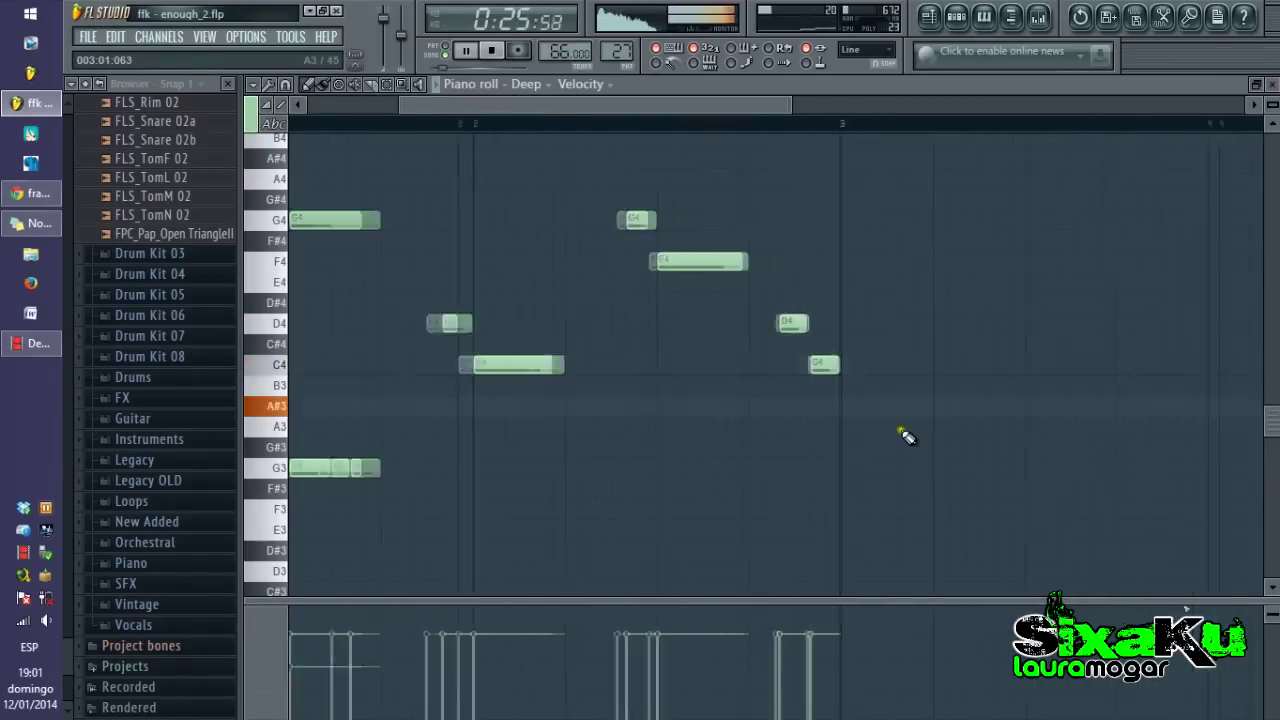
{"action": "scroll", "coordinate": [368, 424], "scroll_direction": "up", "scroll_amount": 2}
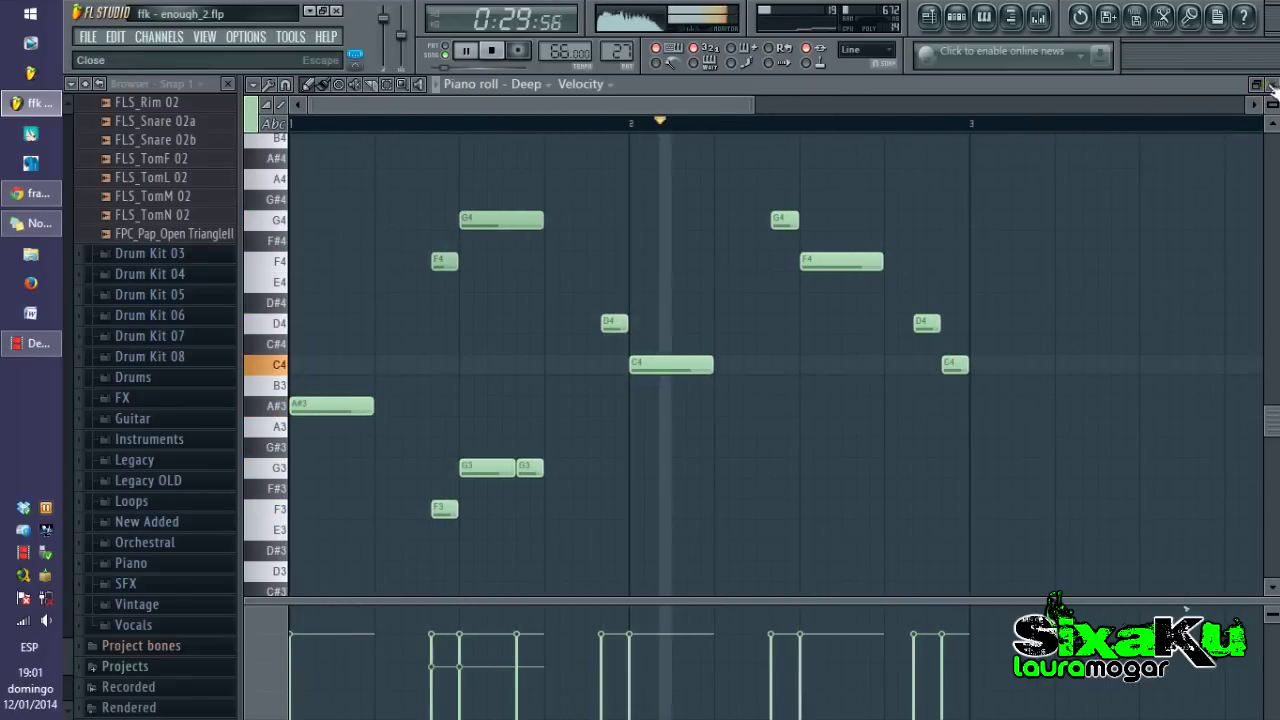
{"action": "left_click", "coordinate": [1271, 86]}
{"action": "right_click", "coordinate": [1081, 162]}
Examine the notes of Pattern 7 at bar 14 of the Strings (1) track, and return to the playlist.
{"action": "scroll", "coordinate": [500, 517], "scroll_direction": "down", "scroll_amount": 2}
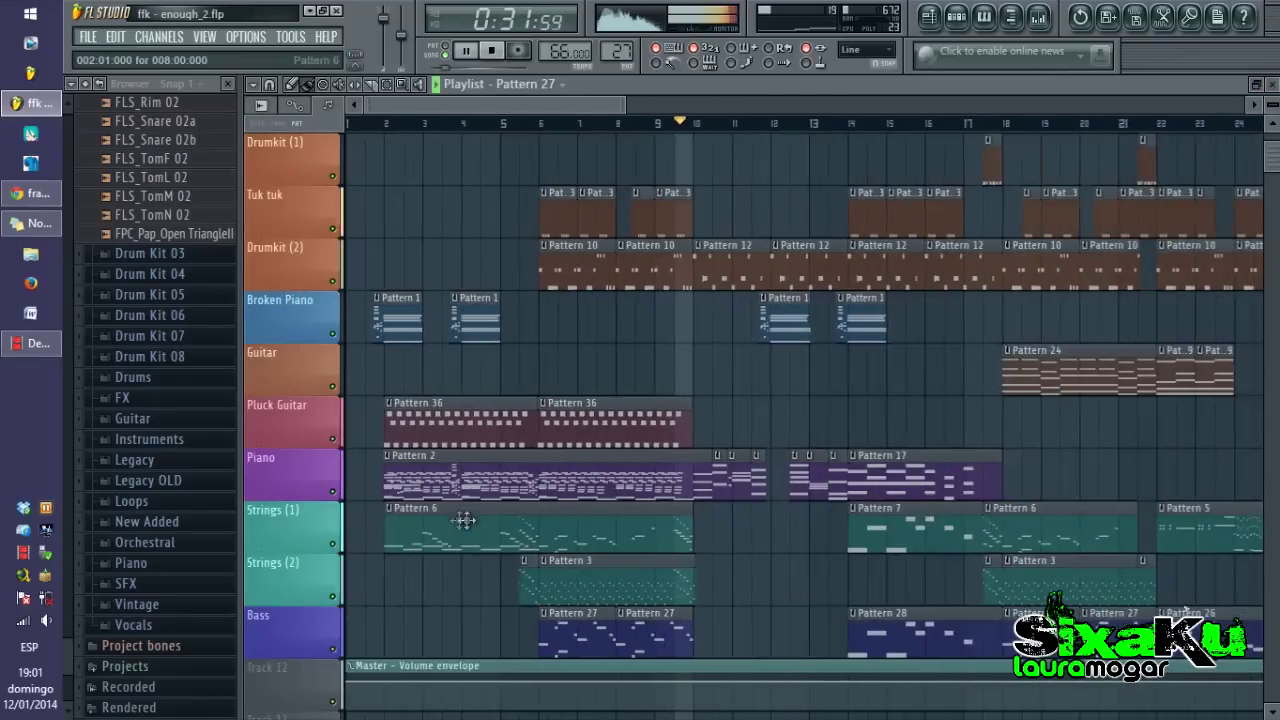
{"action": "scroll", "coordinate": [763, 509], "scroll_direction": "up", "scroll_amount": 5}
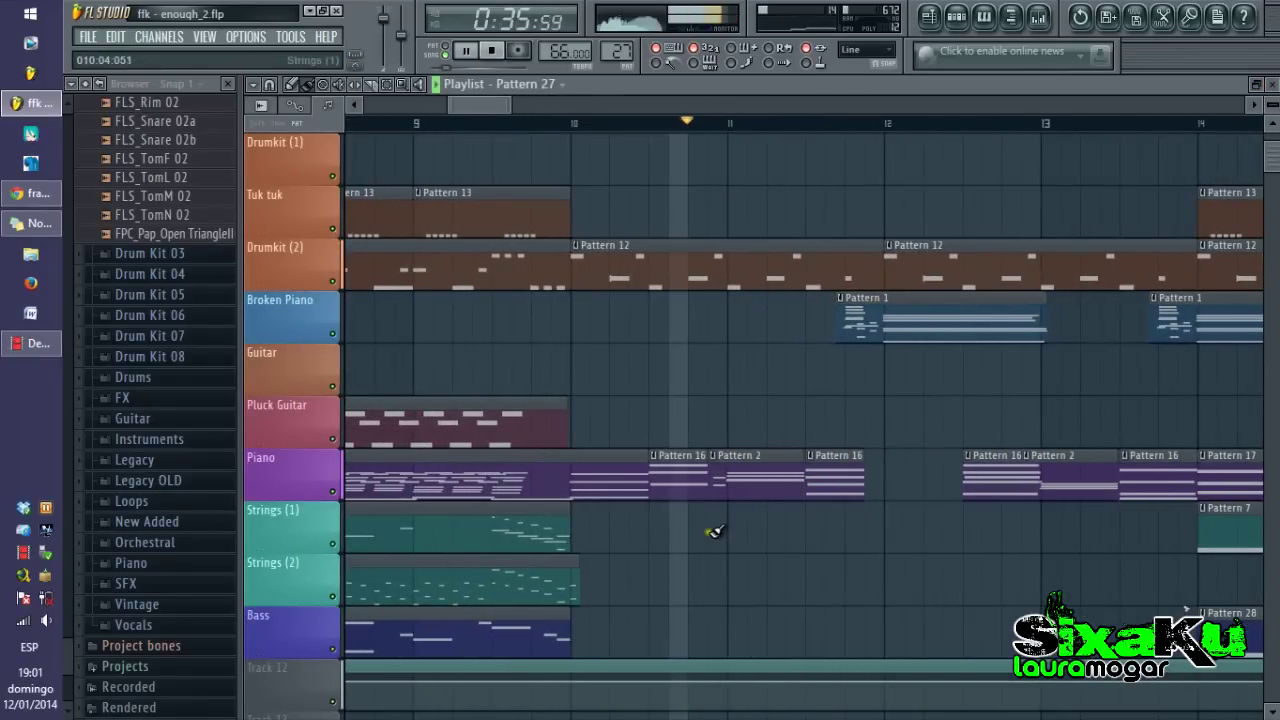
{"action": "scroll", "coordinate": [712, 528], "scroll_direction": "down", "scroll_amount": 3}
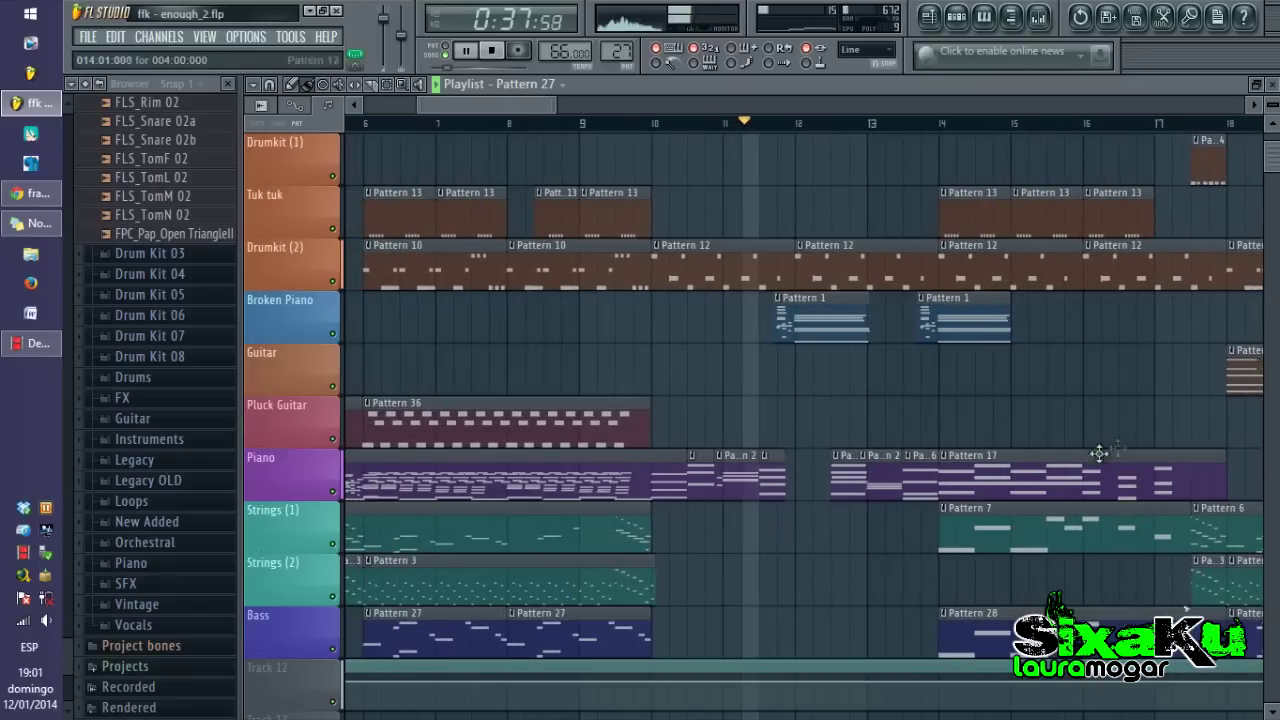
{"action": "left_click_drag", "start_coordinate": [532, 104], "coordinate": [588, 95]}
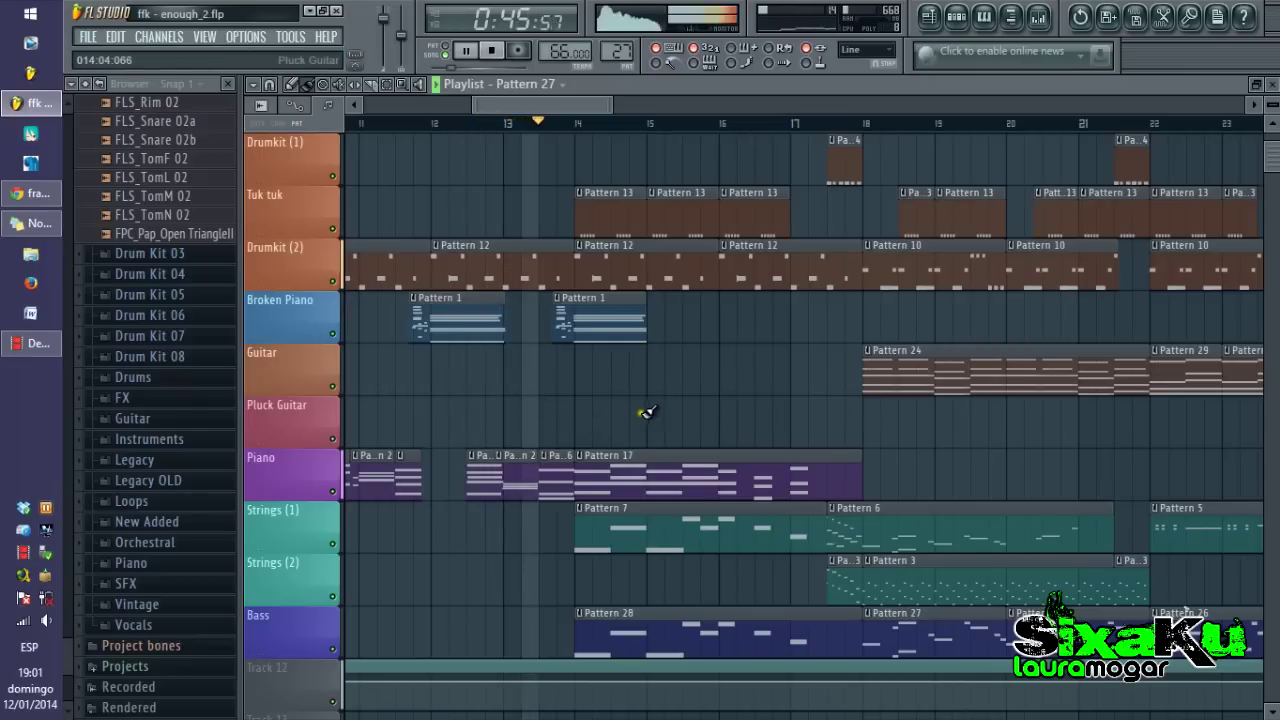
{"action": "double_click", "coordinate": [655, 543]}
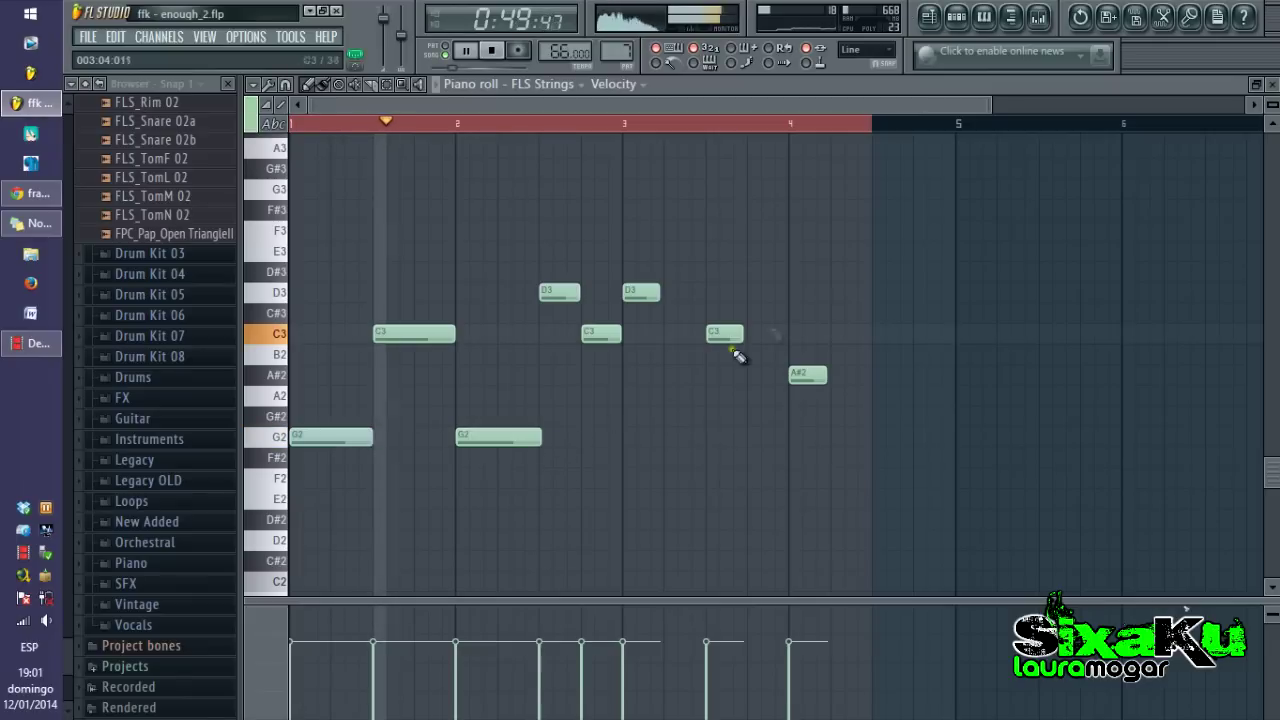
{"action": "left_click", "coordinate": [1271, 85]}
{"action": "right_click", "coordinate": [920, 160]}
Examine the drum fill of Pattern 14 just before bar 18 on the Drumkit (1) track, and return to the playlist.
{"action": "scroll", "coordinate": [866, 420], "scroll_direction": "down", "scroll_amount": 2}
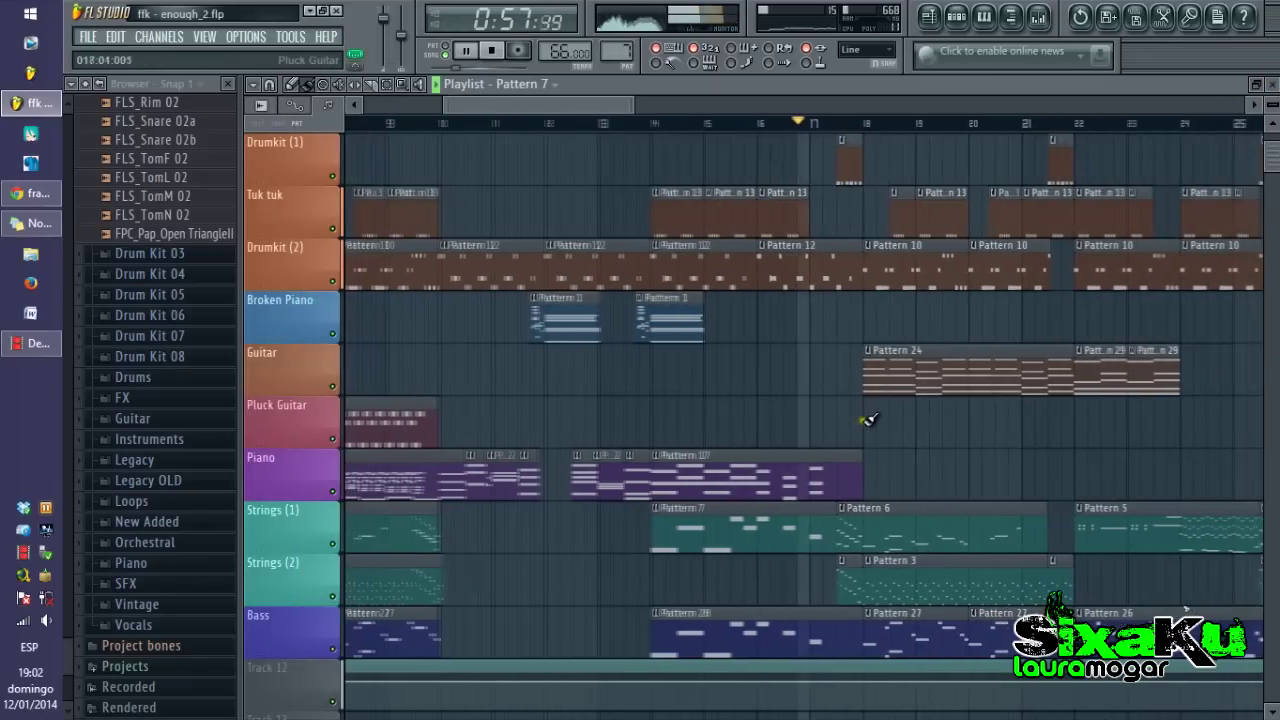
{"action": "scroll", "coordinate": [885, 417], "scroll_direction": "up", "scroll_amount": 3}
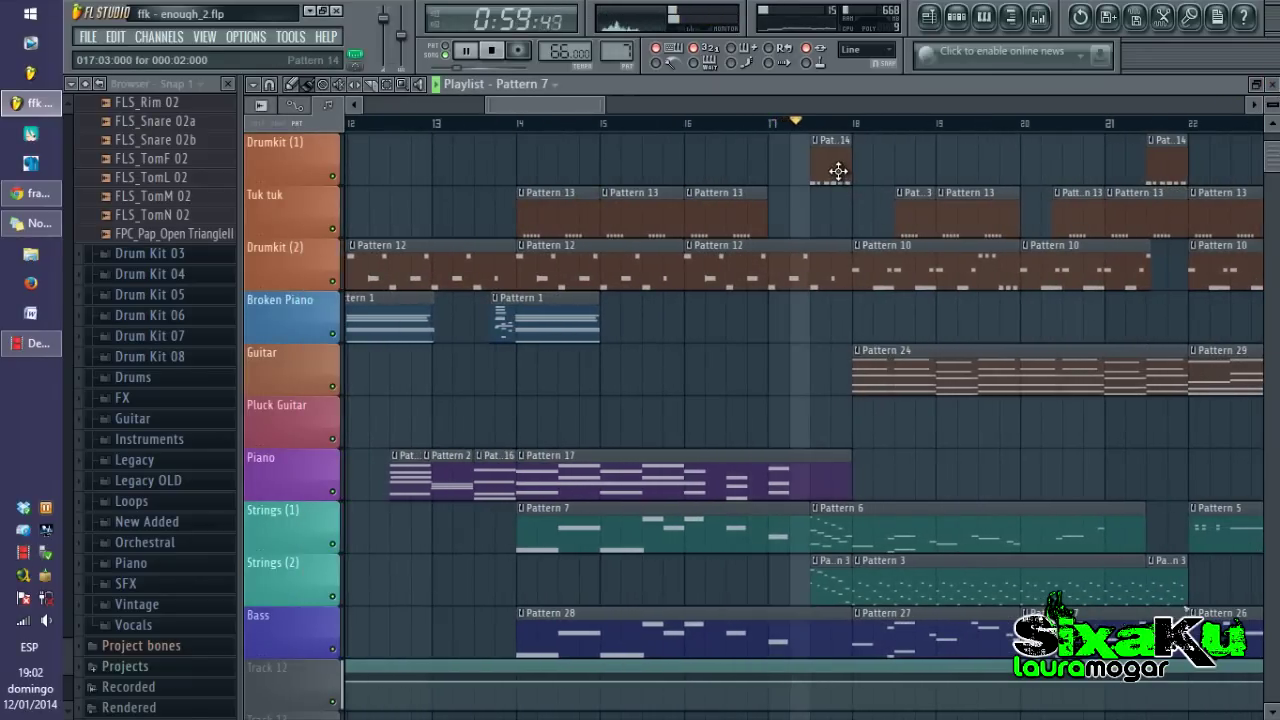
{"action": "double_click", "coordinate": [838, 171]}
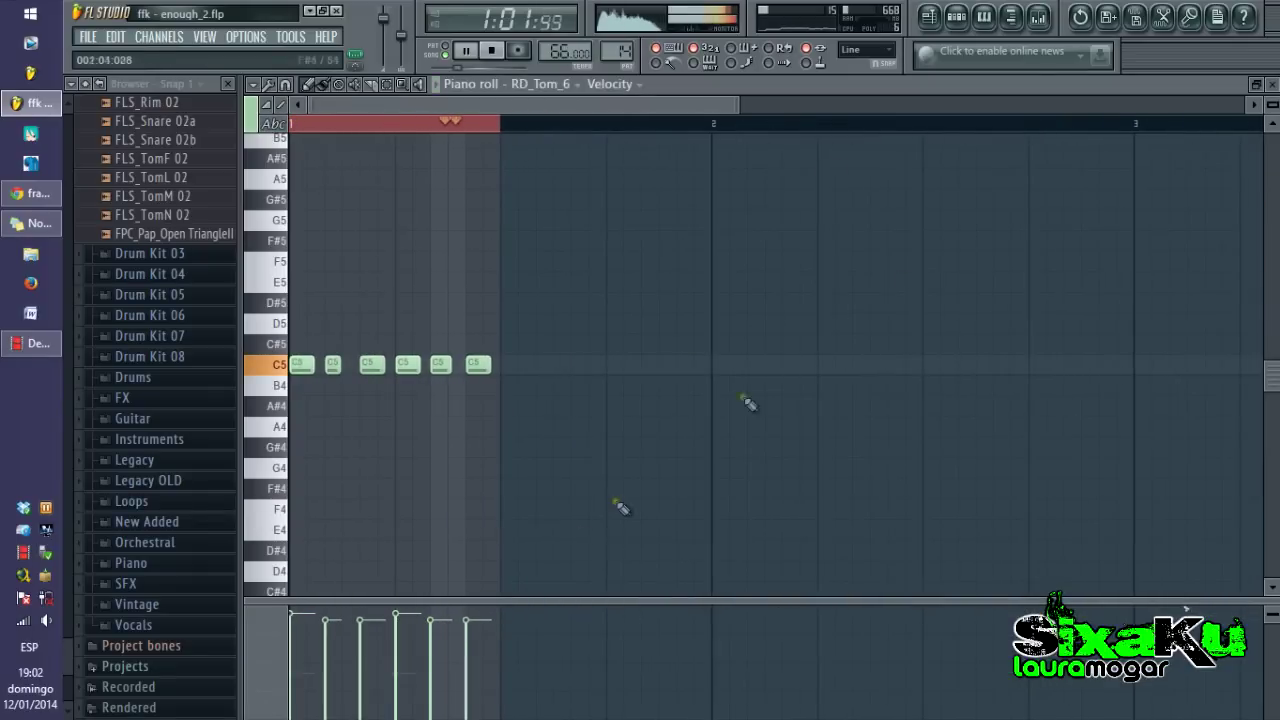
{"action": "left_click", "coordinate": [1273, 85]}
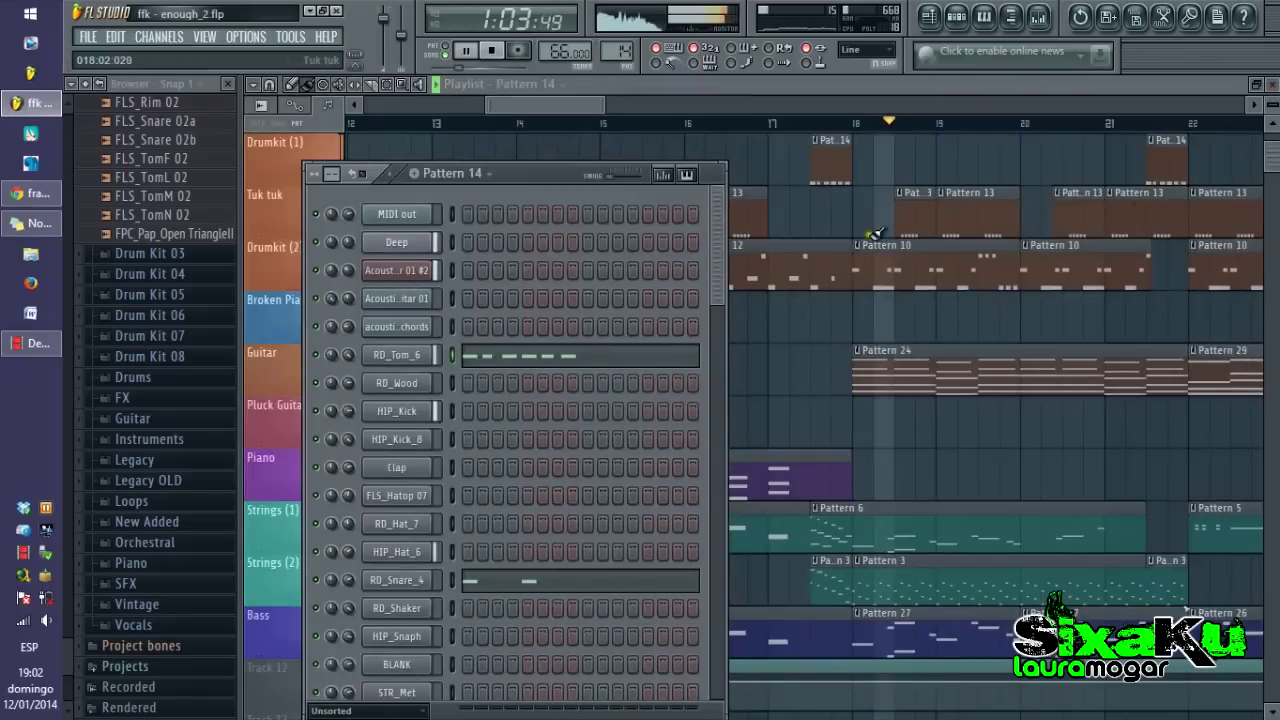
{"action": "right_click", "coordinate": [924, 138]}
Examine the guitar notes of Pattern 24 together with the channels that pattern uses, and return to the playlist.
{"action": "scroll", "coordinate": [840, 403], "scroll_direction": "down", "scroll_amount": 3}
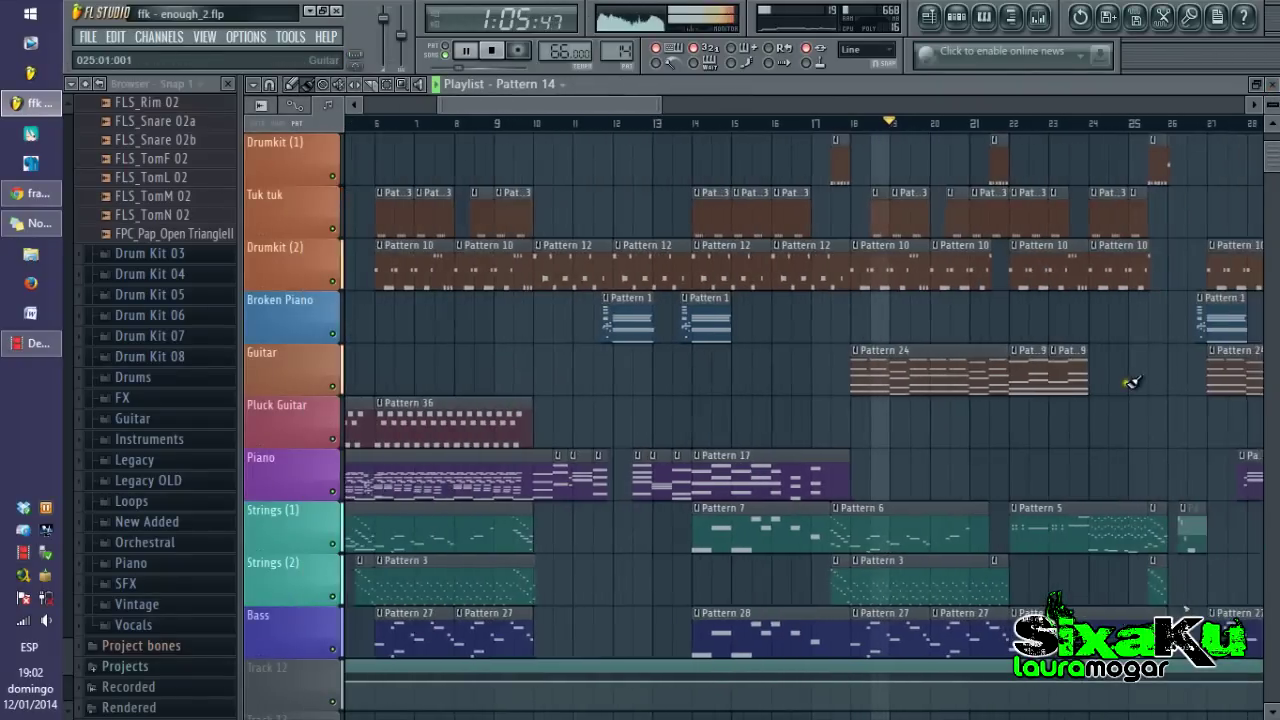
{"action": "scroll", "coordinate": [1130, 382], "scroll_direction": "up", "scroll_amount": 3}
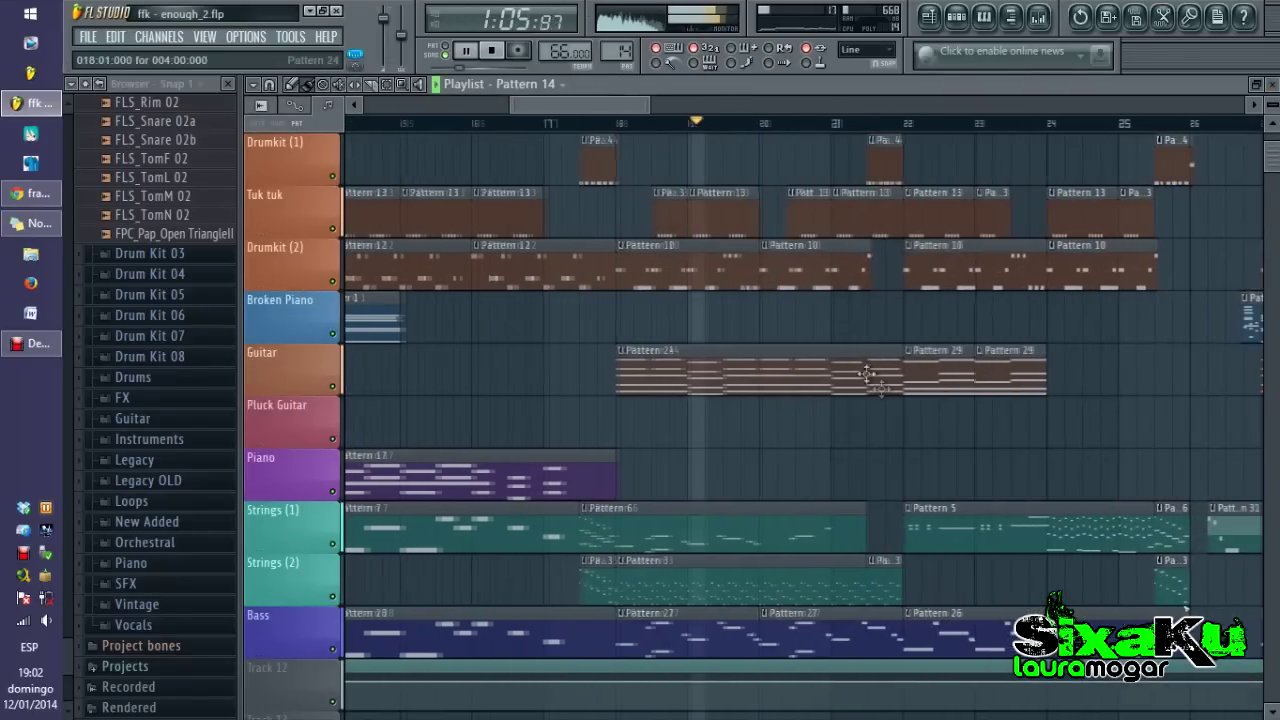
{"action": "double_click", "coordinate": [692, 376]}
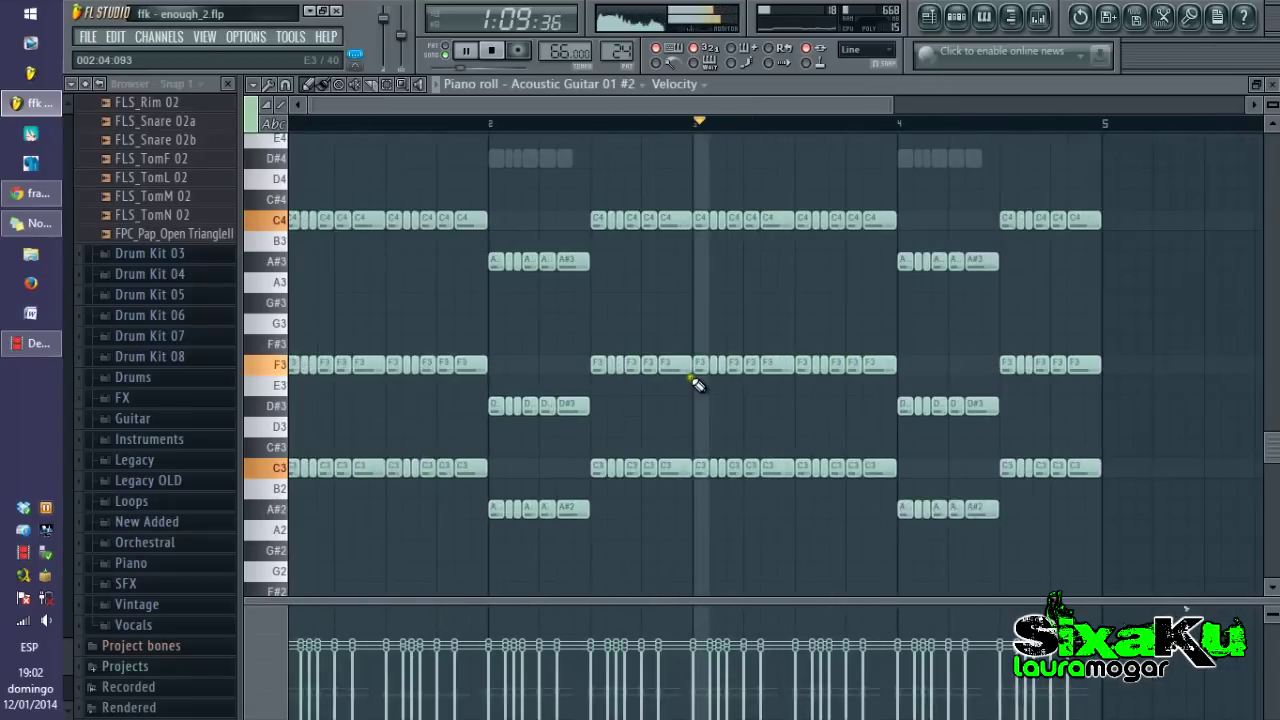
{"action": "left_click", "coordinate": [955, 20]}
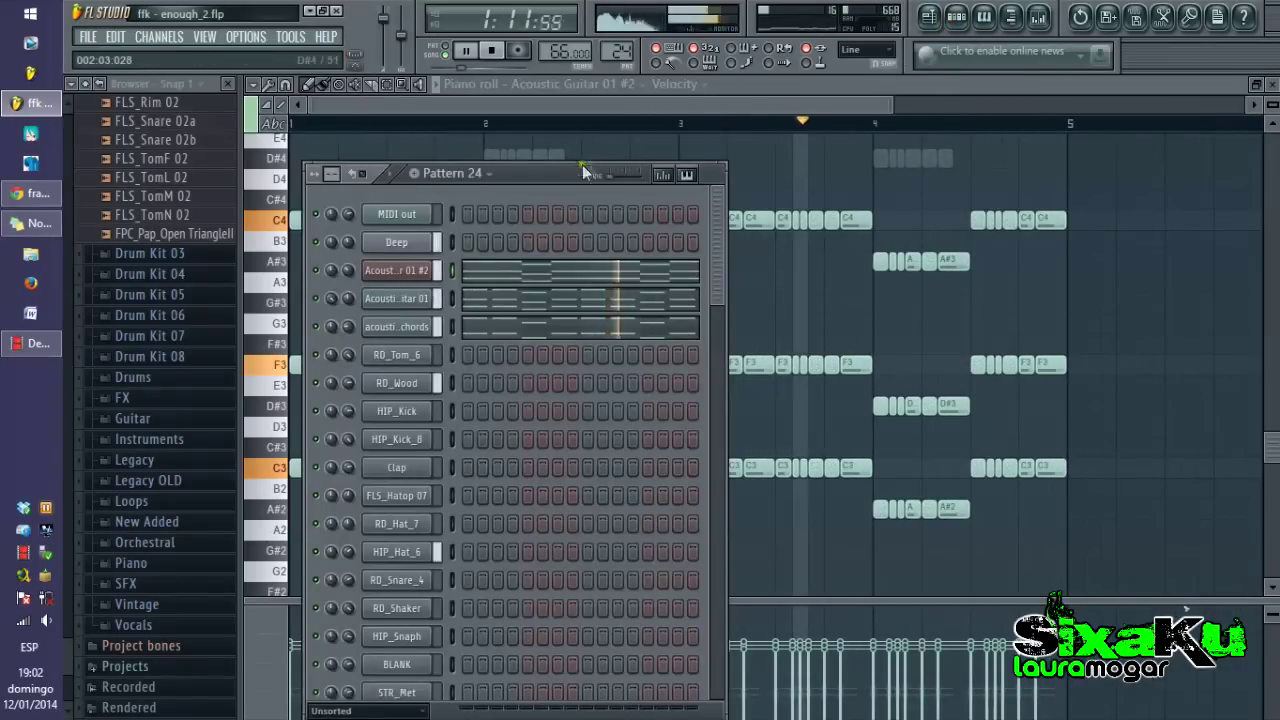
{"action": "left_click_drag", "start_coordinate": [555, 168], "coordinate": [1032, 197]}
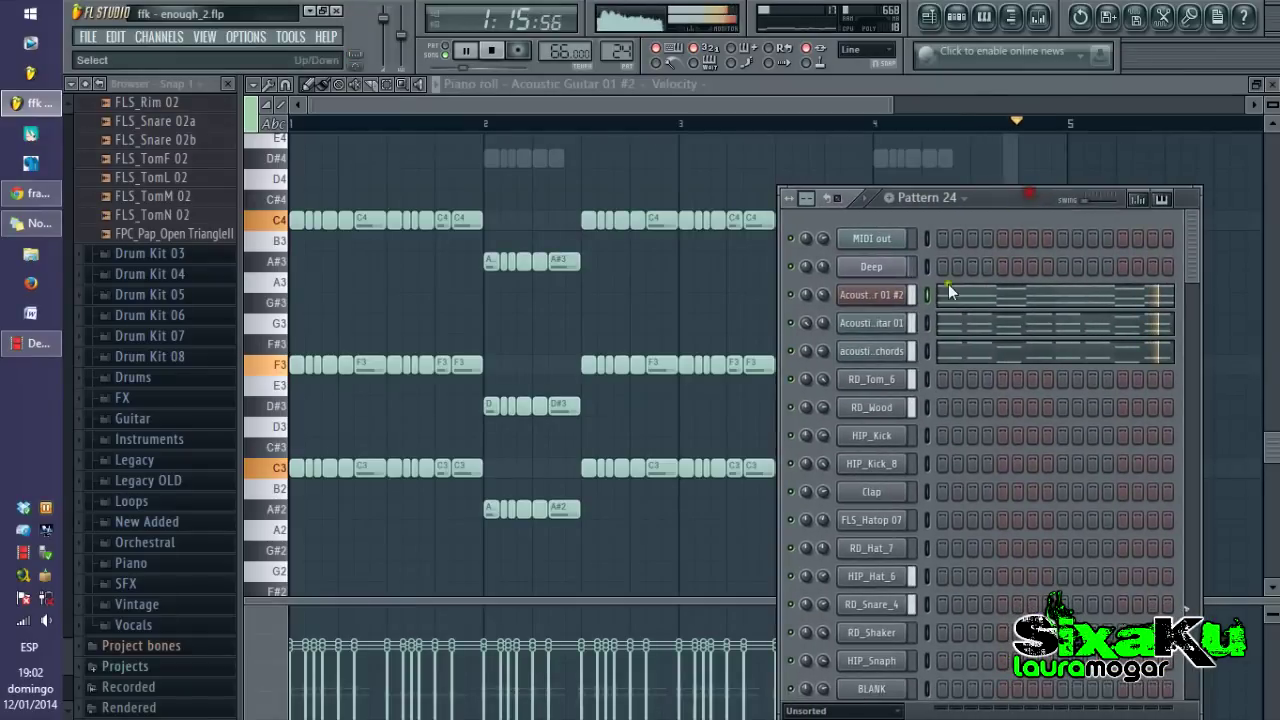
{"action": "left_click", "coordinate": [1270, 85]}
{"action": "left_click", "coordinate": [937, 86]}
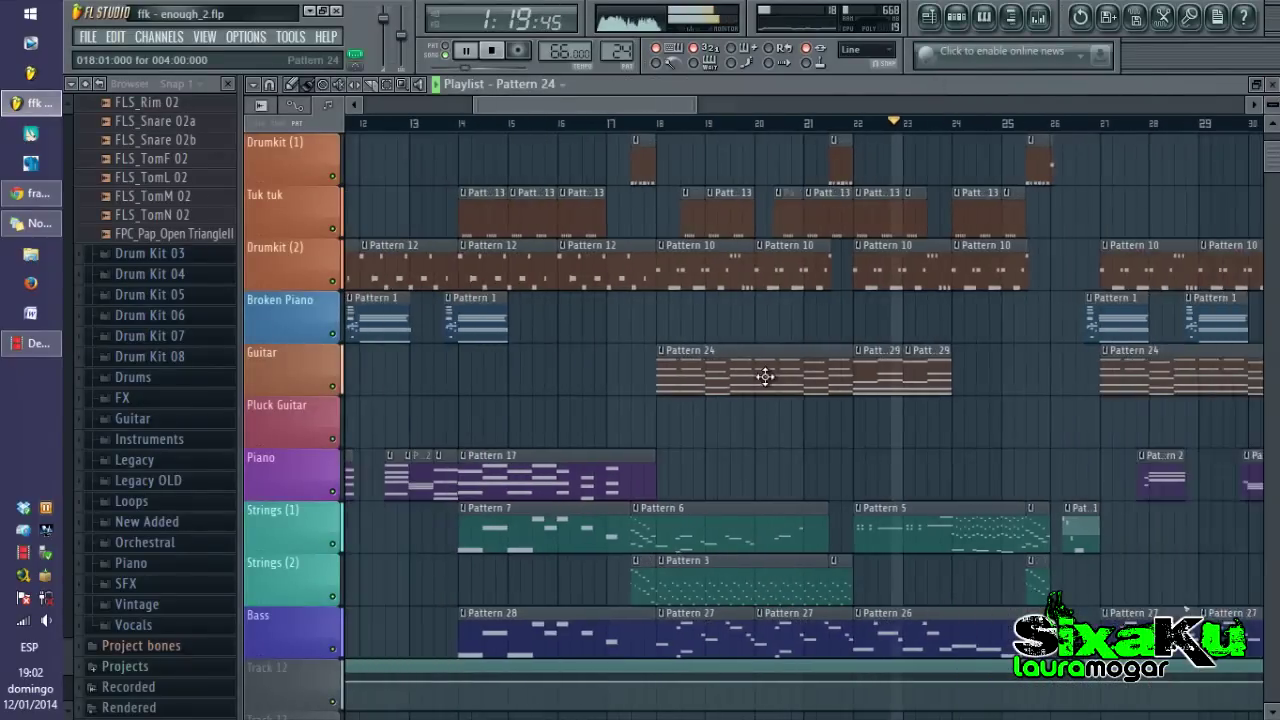
Examine the FLS Strings notes of Pattern 5 on the Strings (1) track over the pattern's full length.
{"action": "double_click", "coordinate": [723, 517]}
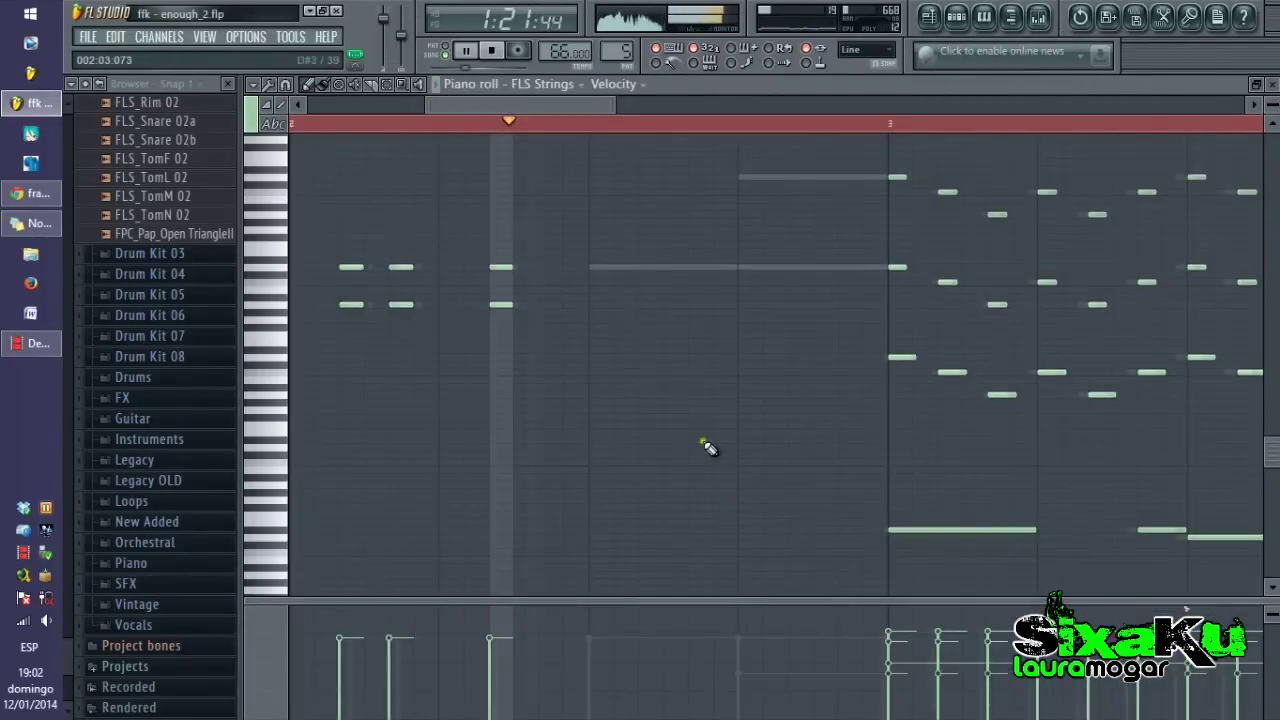
{"action": "scroll", "coordinate": [707, 447], "scroll_direction": "down", "scroll_amount": 4}
{"action": "scroll", "coordinate": [898, 205], "scroll_direction": "down", "scroll_amount": 1}
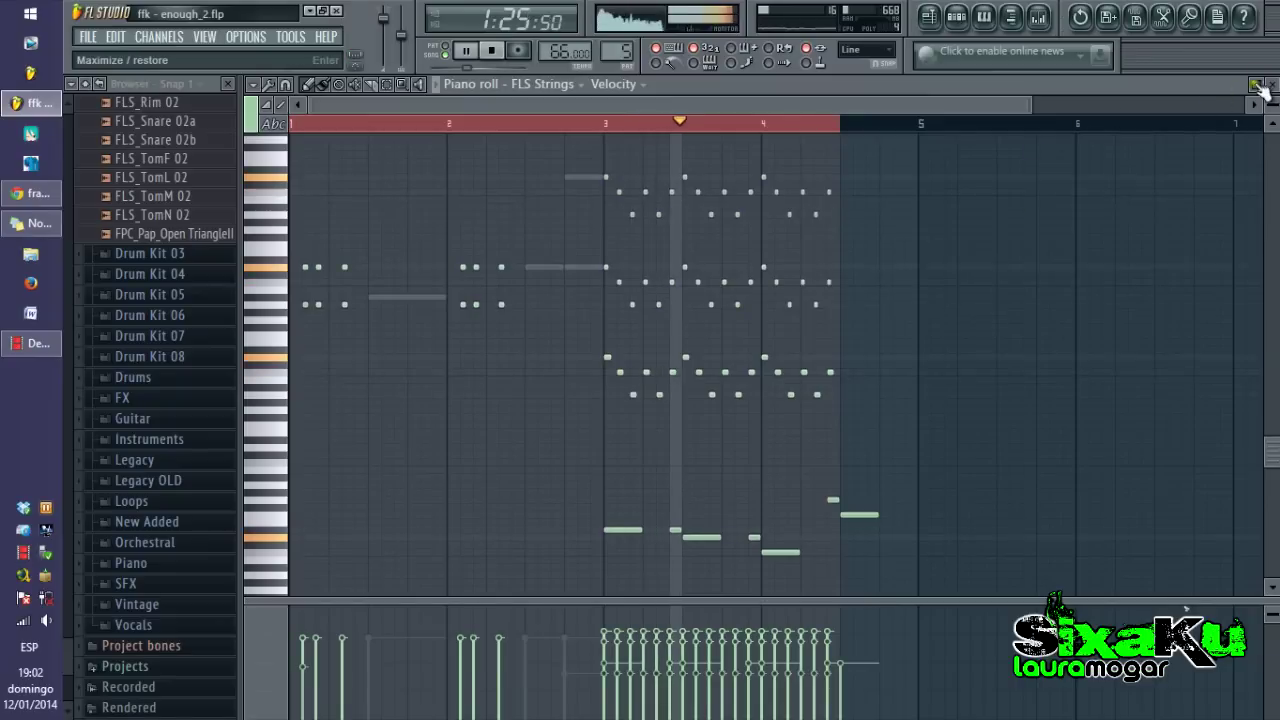
{"action": "left_click", "coordinate": [1272, 84]}
Examine the notes of the FLS Strings #2 channel in Pattern 5, and return to the playlist.
{"action": "scroll", "coordinate": [1044, 316], "scroll_direction": "down", "scroll_amount": 8}
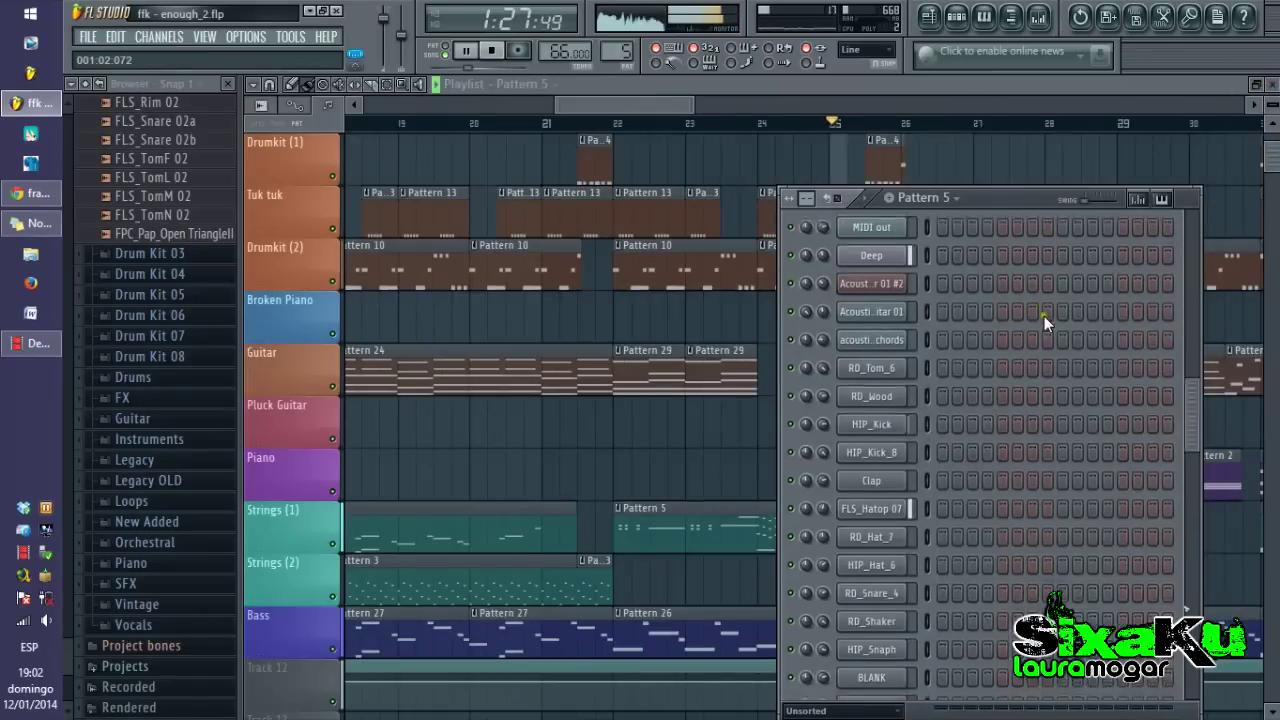
{"action": "left_click", "coordinate": [1052, 480]}
{"action": "scroll", "coordinate": [1060, 503], "scroll_direction": "down", "scroll_amount": 2}
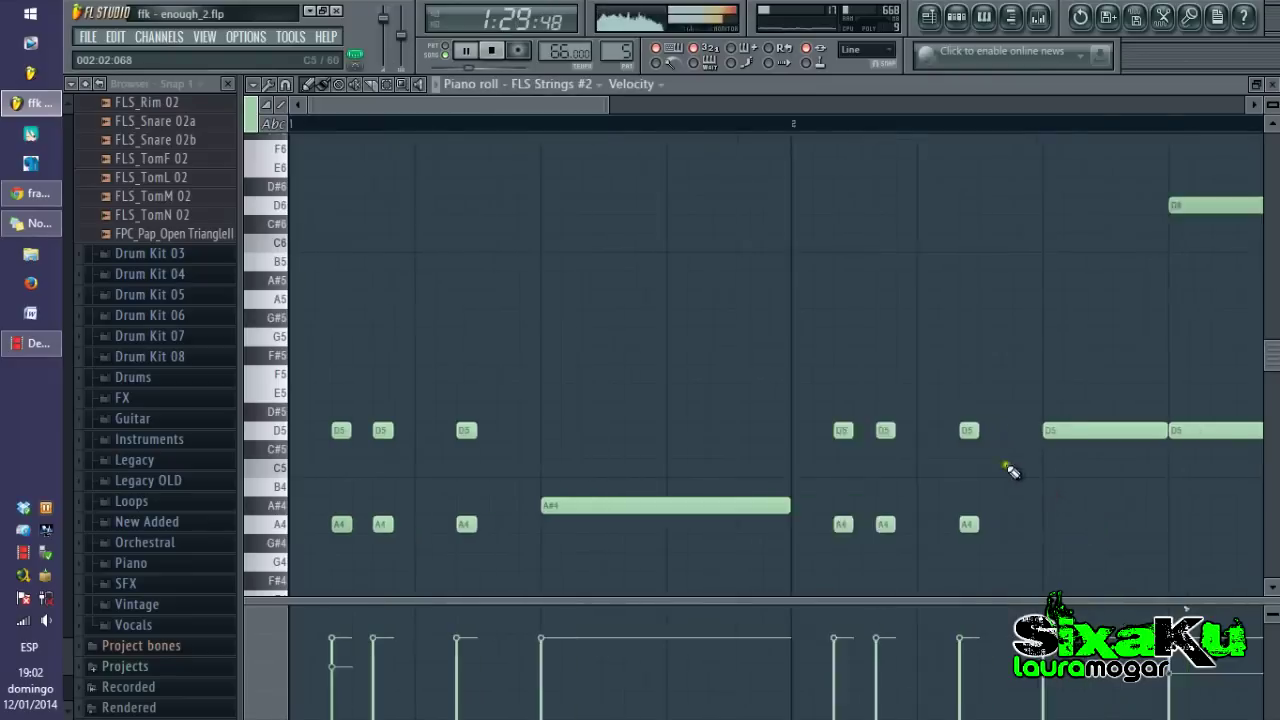
{"action": "left_click", "coordinate": [1272, 88]}
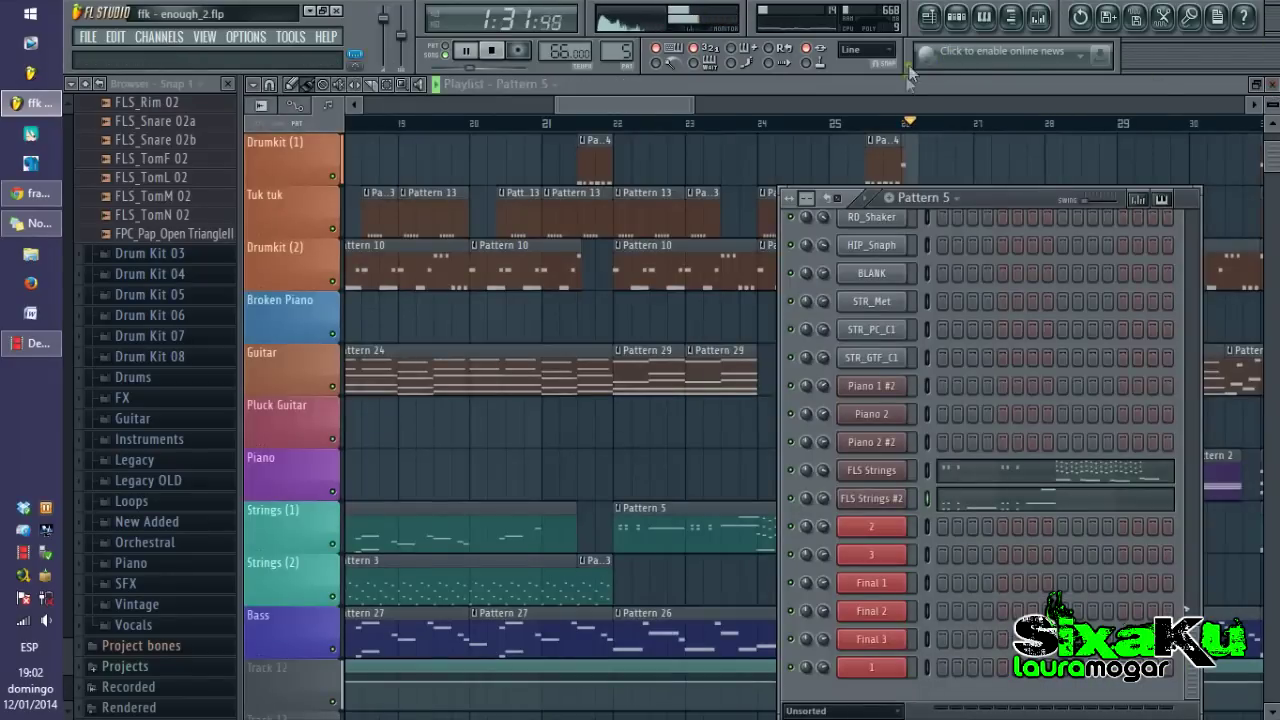
{"action": "left_click", "coordinate": [906, 86]}
Examine the acoustic guitar notes of Pattern 31 on the Strings (1) track, and return to the playlist.
{"action": "double_click", "coordinate": [935, 530]}
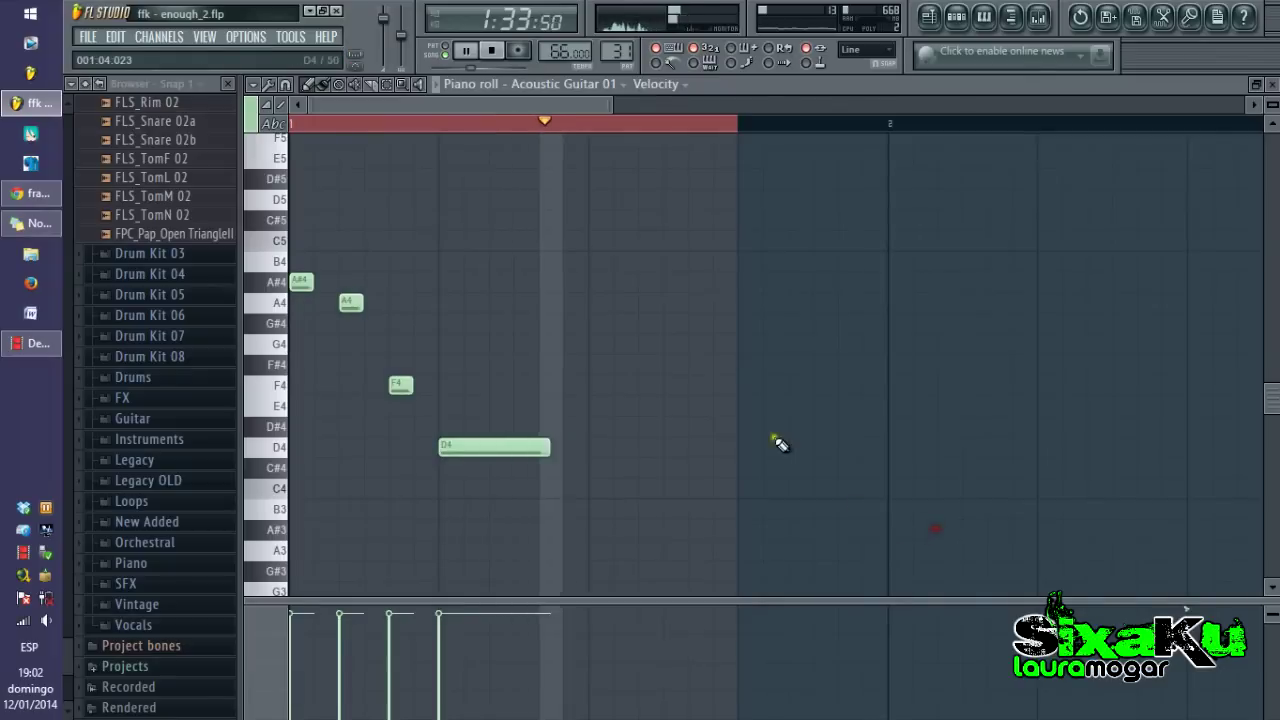
{"action": "left_click", "coordinate": [1272, 86]}
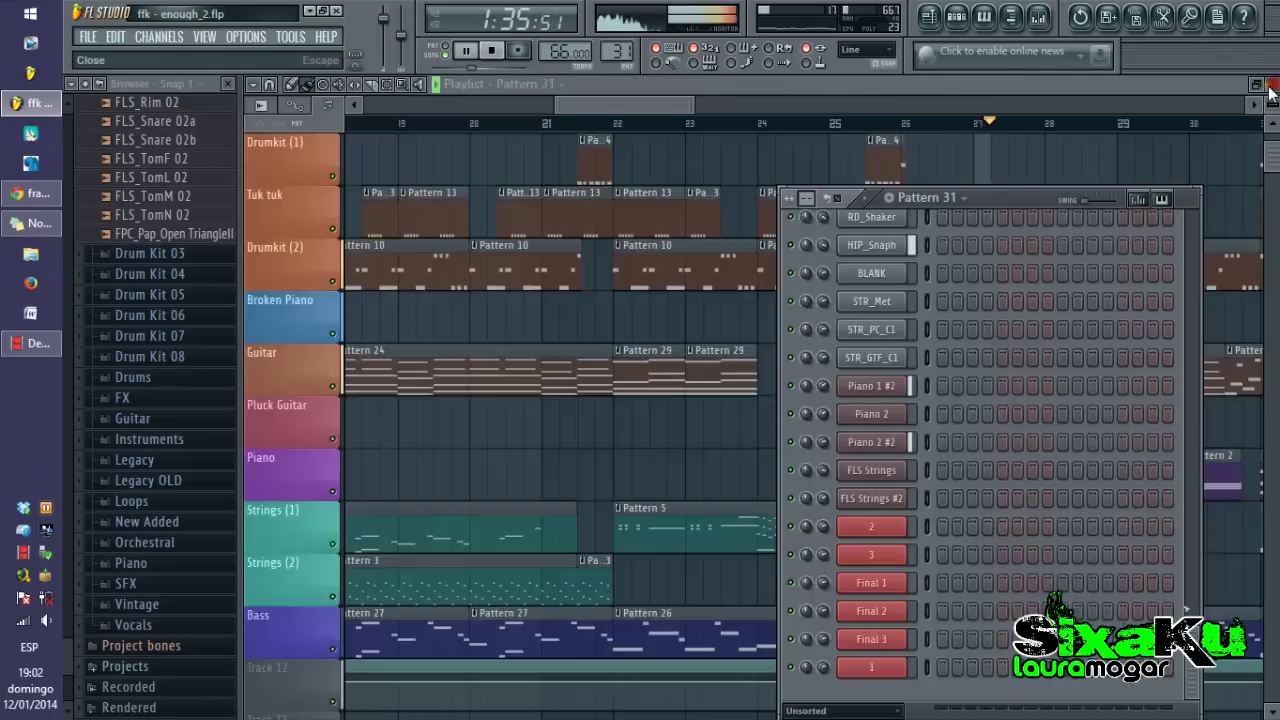
{"action": "left_click", "coordinate": [1108, 96]}
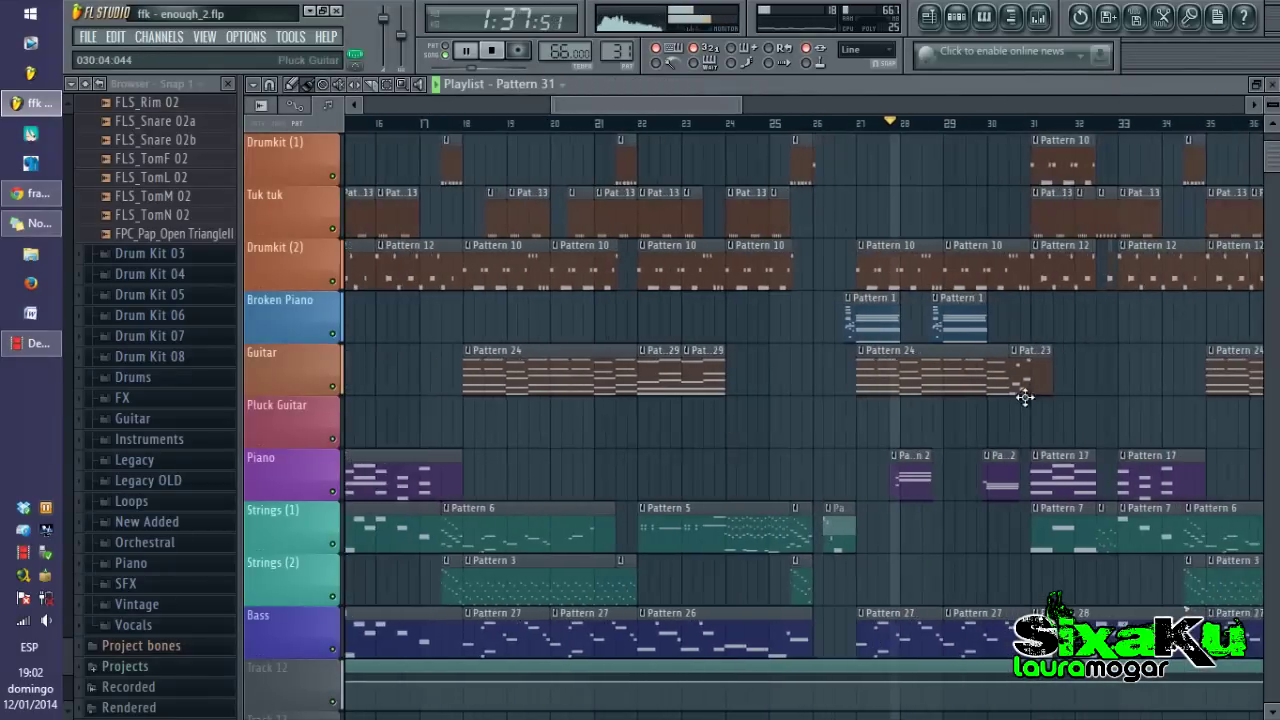
Examine the Acoustic Guitar 01 #2 notes of Pattern 24 and the pattern's channel list, and return to the playlist.
{"action": "double_click", "coordinate": [933, 374]}
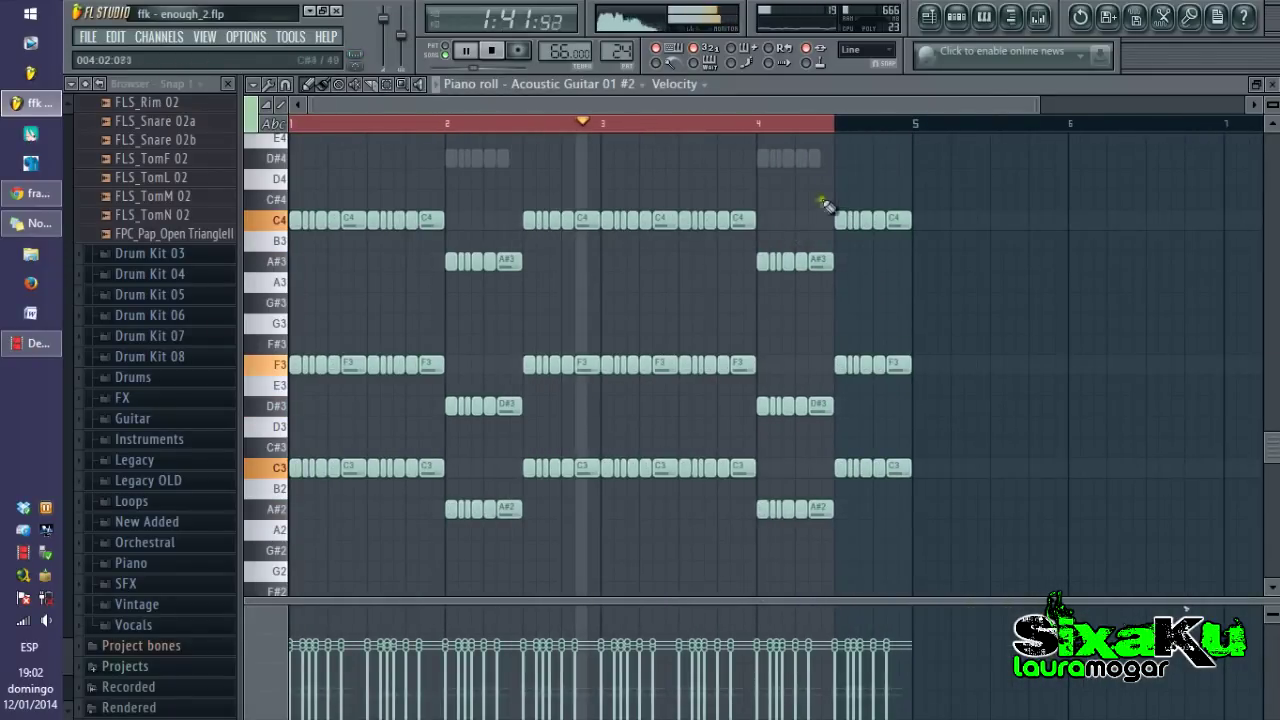
{"action": "left_click", "coordinate": [955, 17]}
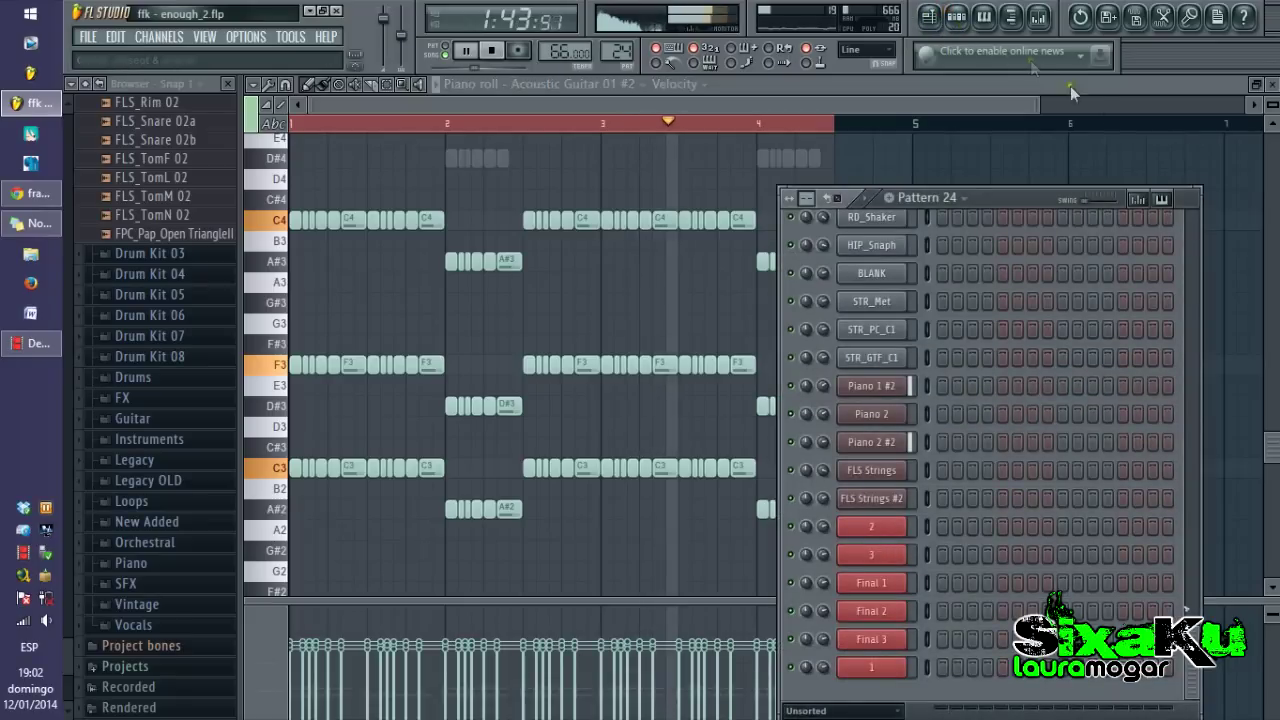
{"action": "scroll", "coordinate": [1102, 394], "scroll_direction": "up", "scroll_amount": 5}
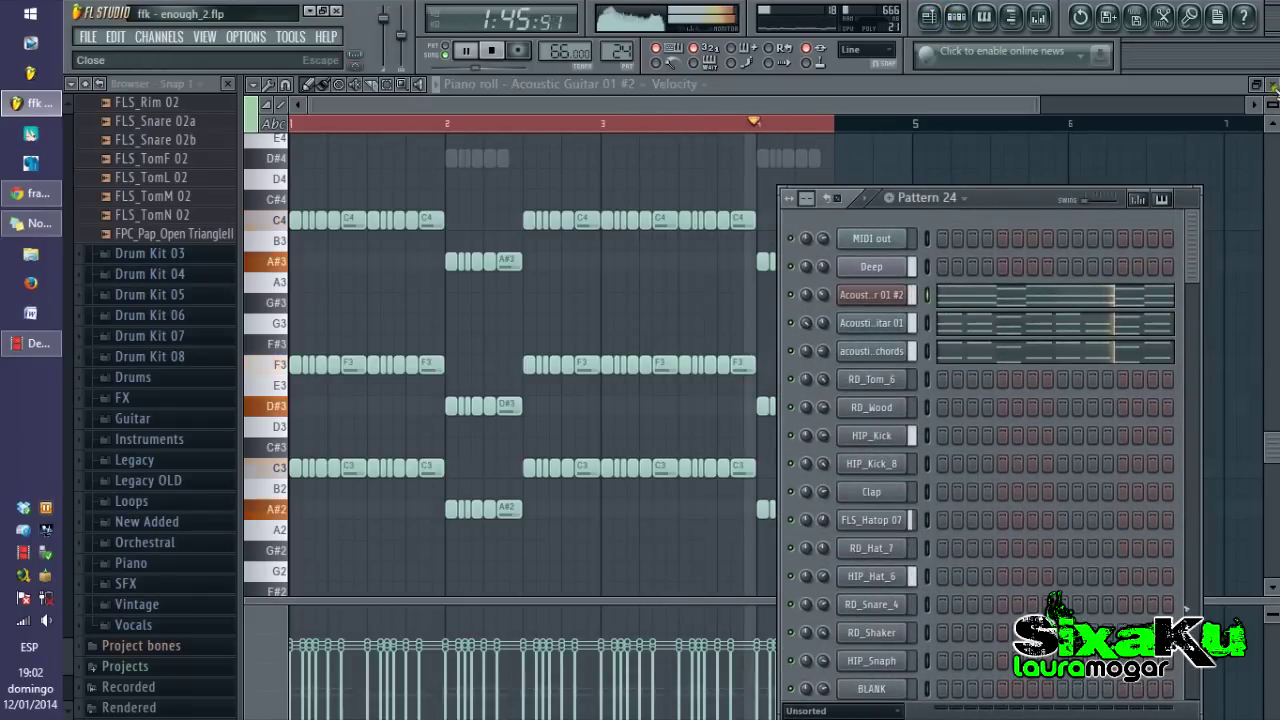
{"action": "left_click", "coordinate": [1272, 85]}
{"action": "left_click", "coordinate": [1054, 79]}
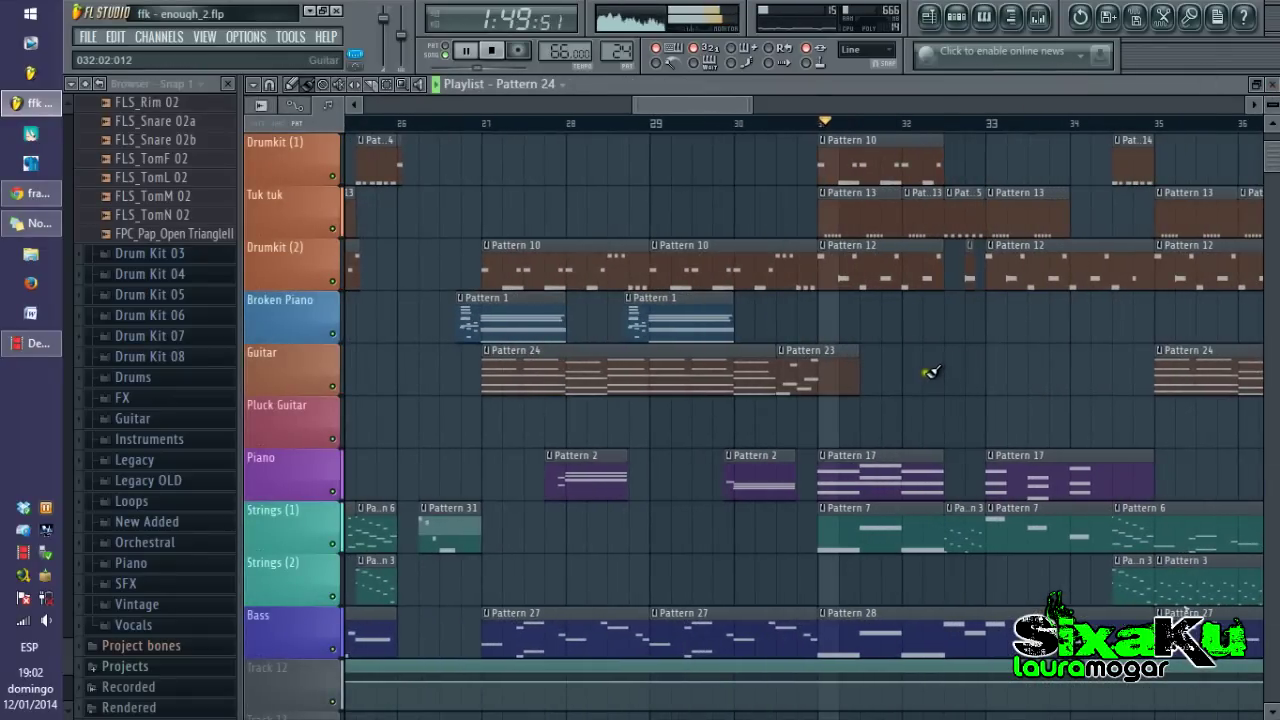
Examine the Piano 1 #2 notes in the Pattern 17 clip at bar 33 on the Piano track, and return to the playlist.
{"action": "scroll", "coordinate": [930, 371], "scroll_direction": "up", "scroll_amount": 3}
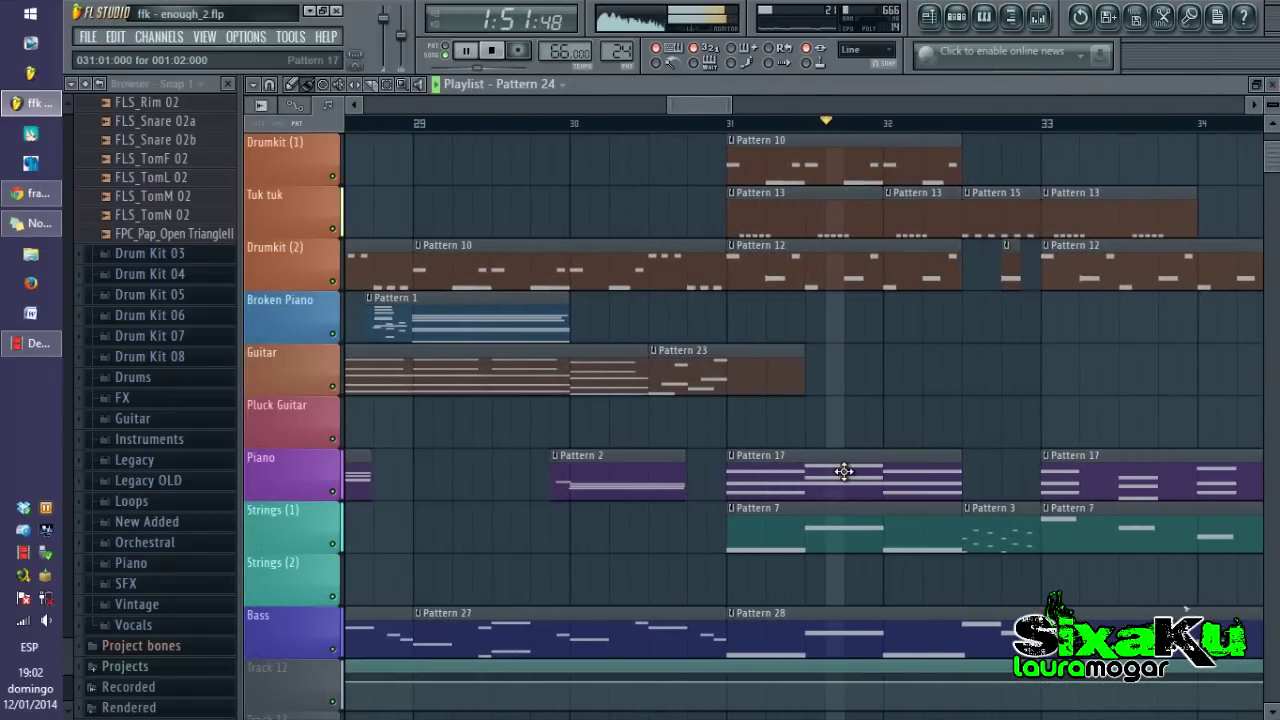
{"action": "scroll", "coordinate": [786, 428], "scroll_direction": "down", "scroll_amount": 2}
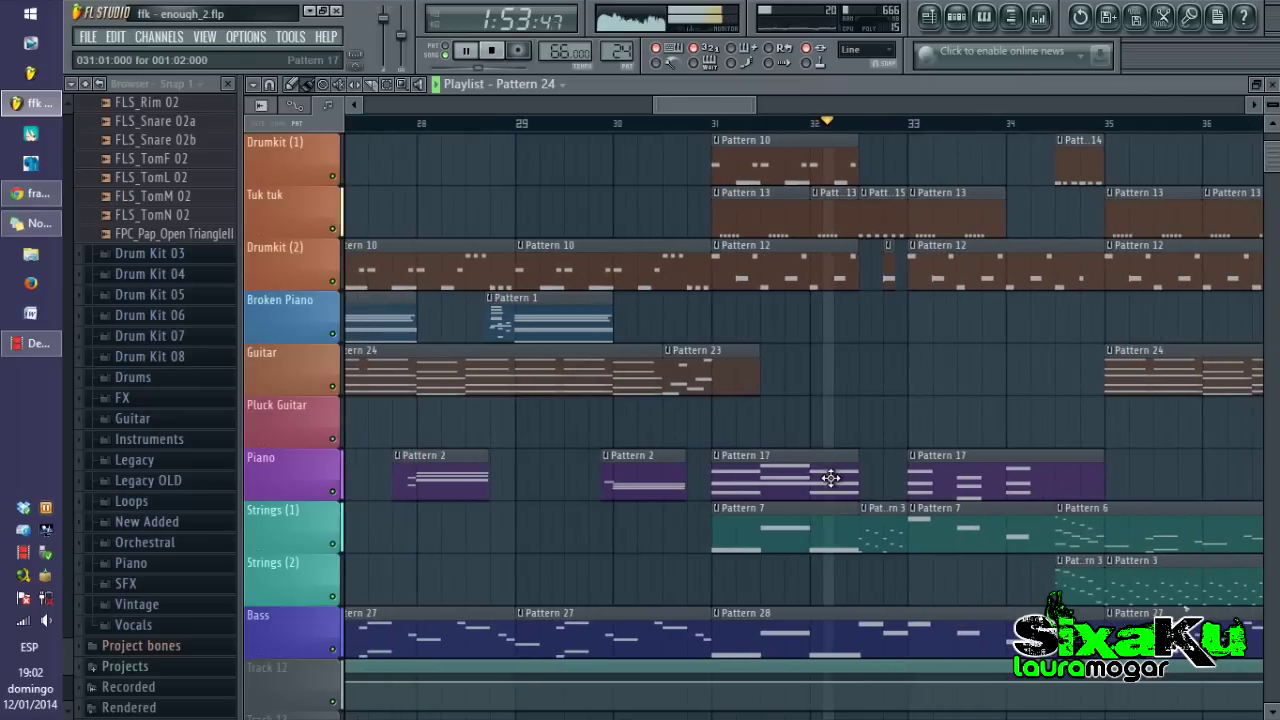
{"action": "scroll", "coordinate": [896, 488], "scroll_direction": "up", "scroll_amount": 3}
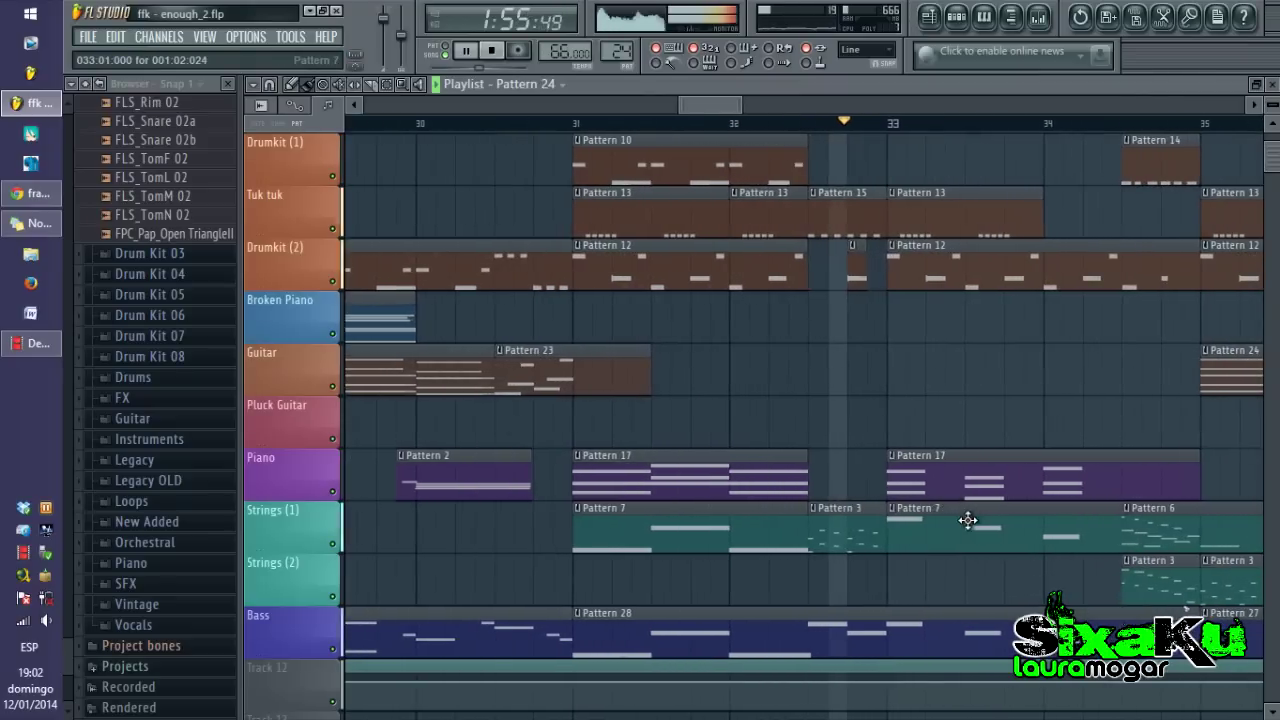
{"action": "double_click", "coordinate": [946, 491]}
{"action": "scroll", "coordinate": [808, 471], "scroll_direction": "down", "scroll_amount": 2}
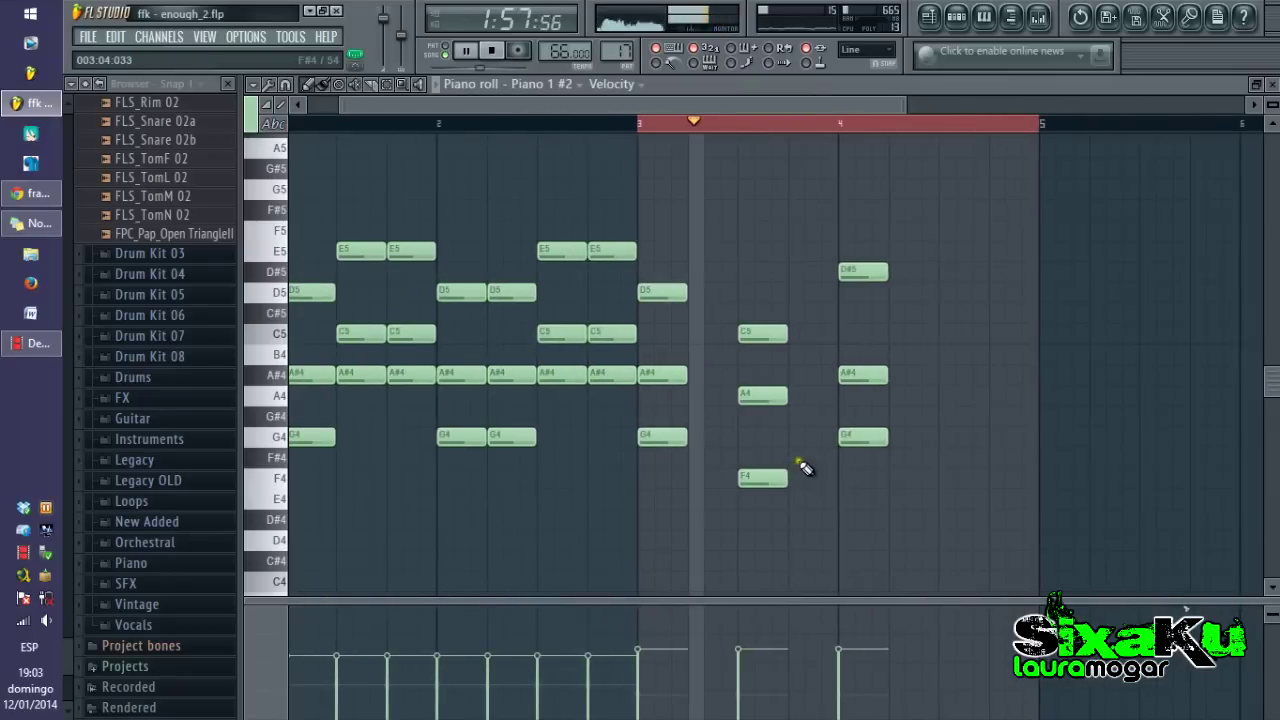
{"action": "scroll", "coordinate": [925, 490], "scroll_direction": "up", "scroll_amount": 1}
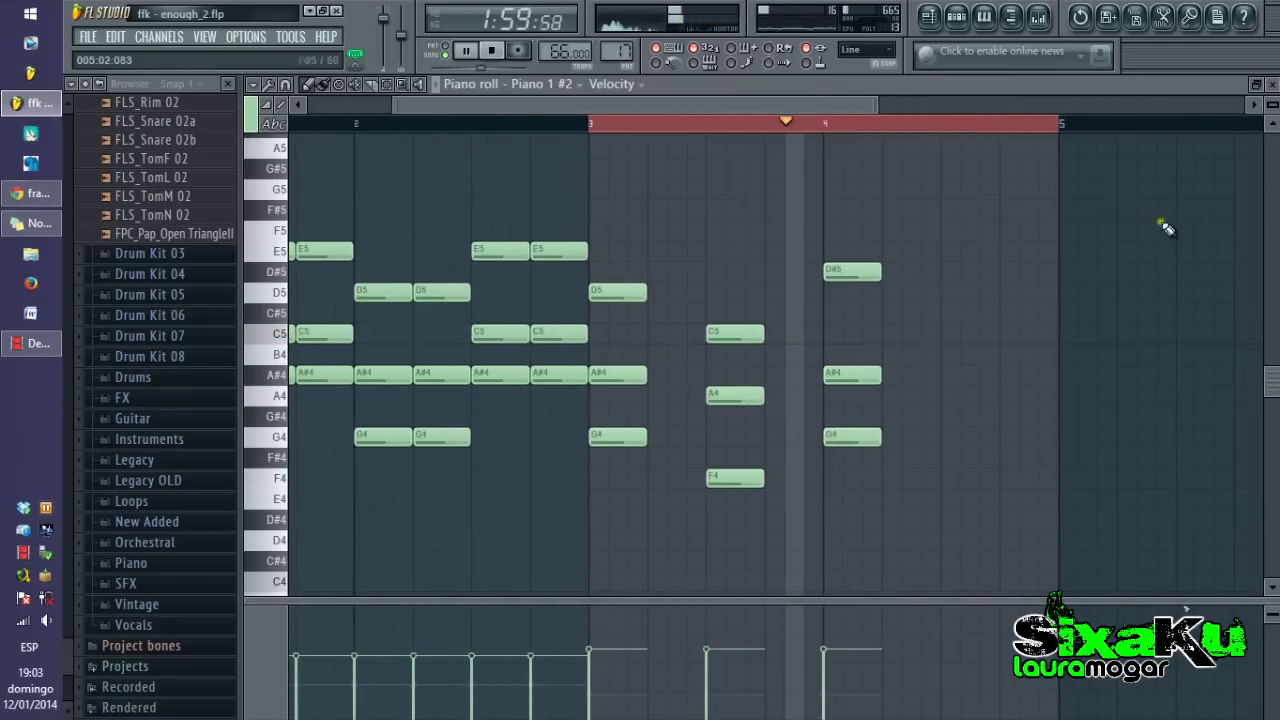
{"action": "left_click", "coordinate": [1271, 84]}
{"action": "left_click", "coordinate": [1126, 87]}
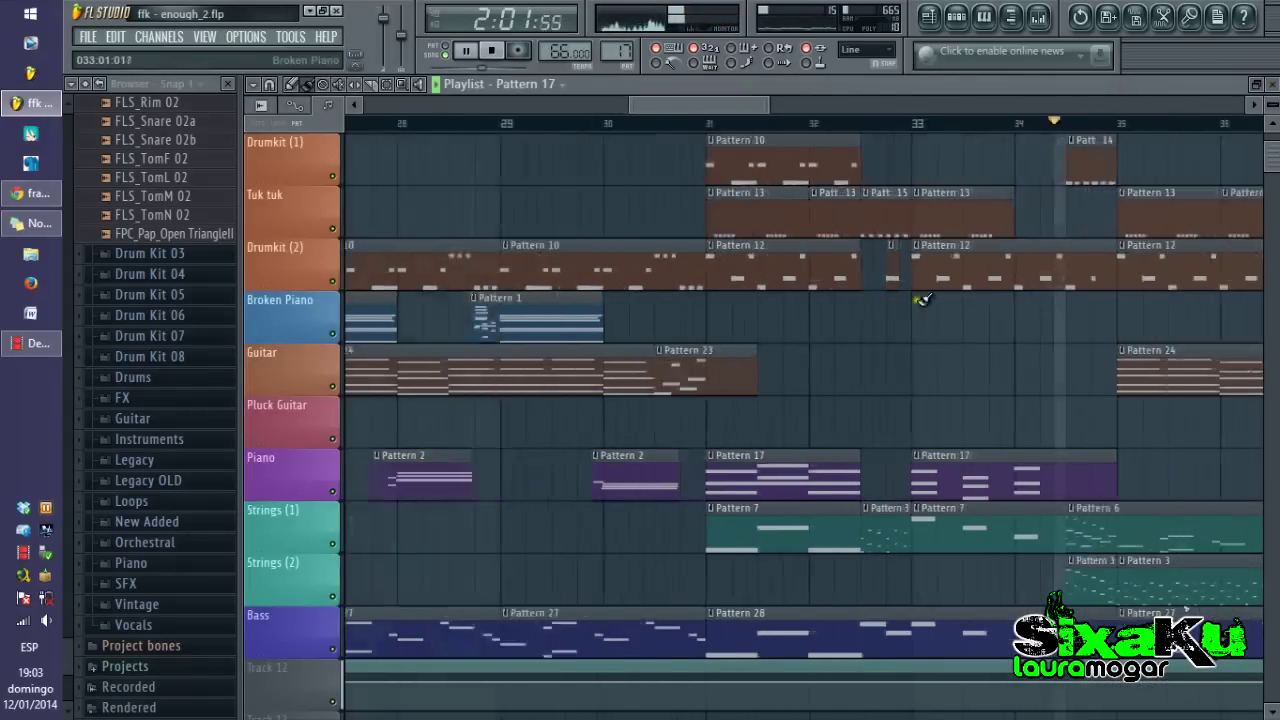
Examine the RD_Wood notes of Pattern 13 on the Tuk tuk track, and return to the playlist.
{"action": "scroll", "coordinate": [1277, 312], "scroll_direction": "up", "scroll_amount": 2}
{"action": "scroll", "coordinate": [695, 319], "scroll_direction": "down", "scroll_amount": 1}
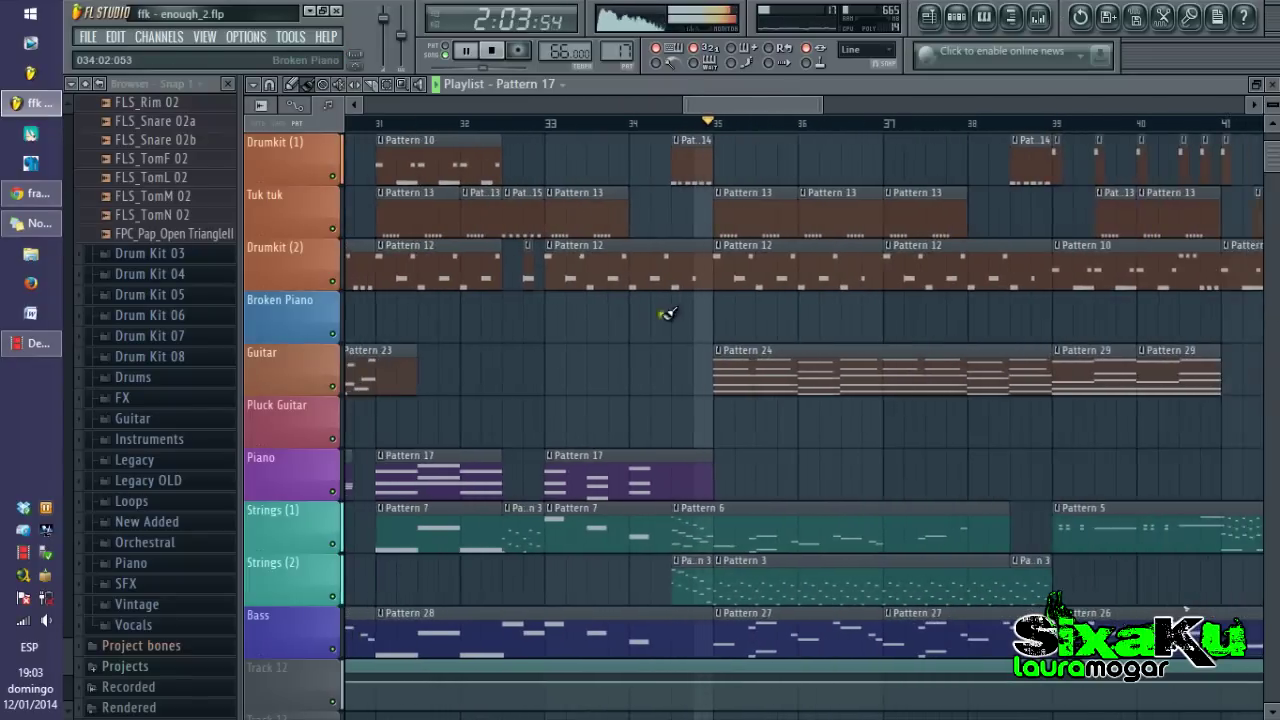
{"action": "scroll", "coordinate": [805, 290], "scroll_direction": "up", "scroll_amount": 1}
{"action": "left_click", "coordinate": [717, 209]}
{"action": "double_click", "coordinate": [717, 208]}
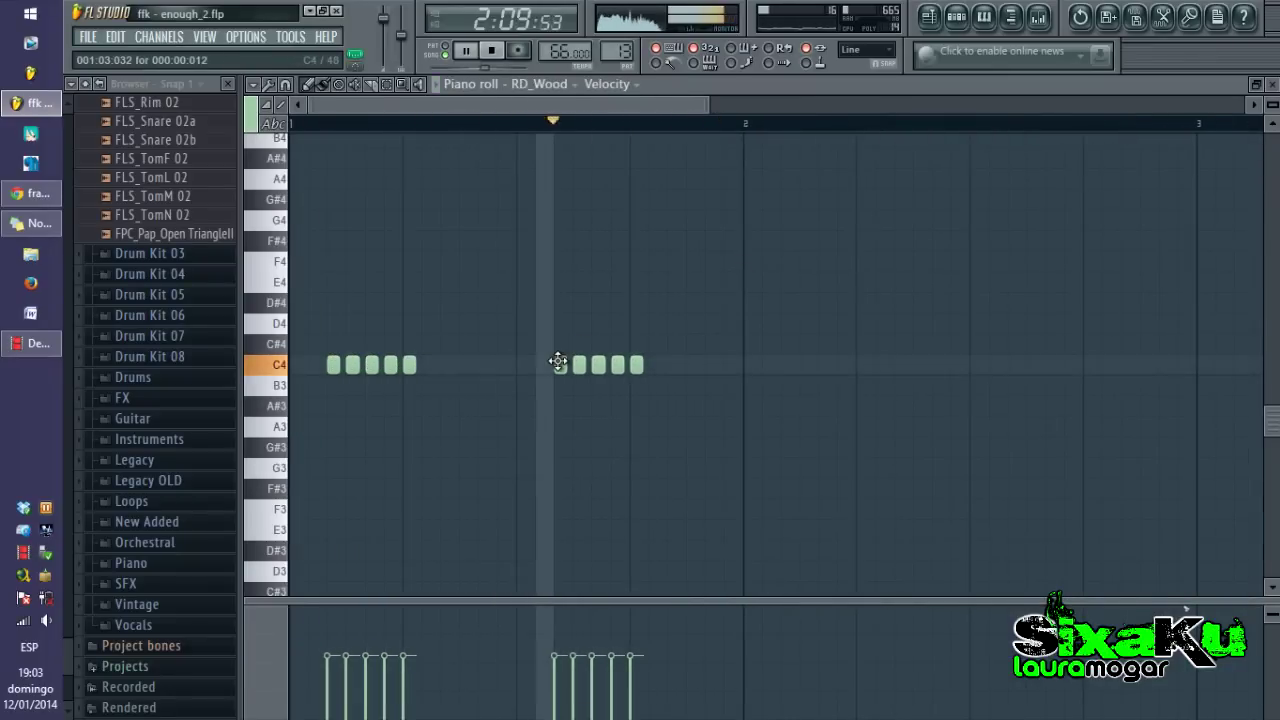
{"action": "left_click", "coordinate": [1271, 84]}
{"action": "left_click", "coordinate": [1142, 87]}
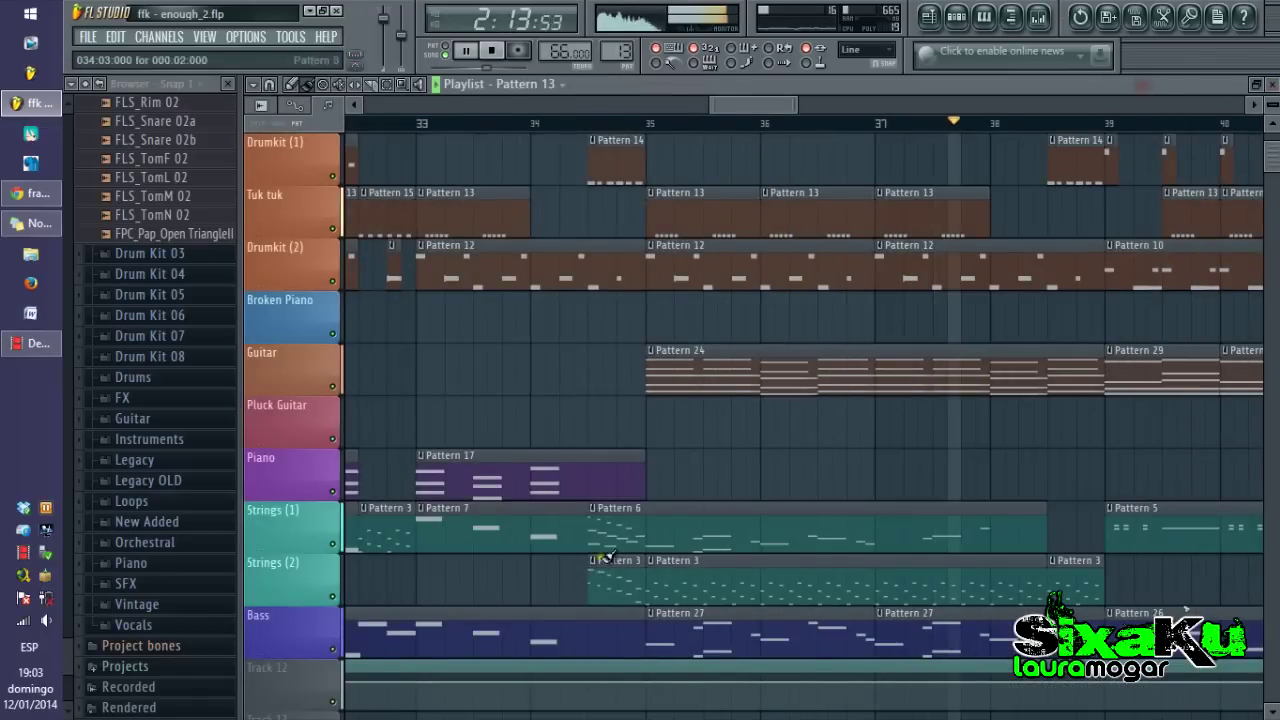
Examine the FLS Strings notes in the Pattern 5 clip at bar 39 over its full length, and close the piano roll.
{"action": "scroll", "coordinate": [583, 564], "scroll_direction": "down", "scroll_amount": 4}
{"action": "scroll", "coordinate": [920, 508], "scroll_direction": "up", "scroll_amount": 3}
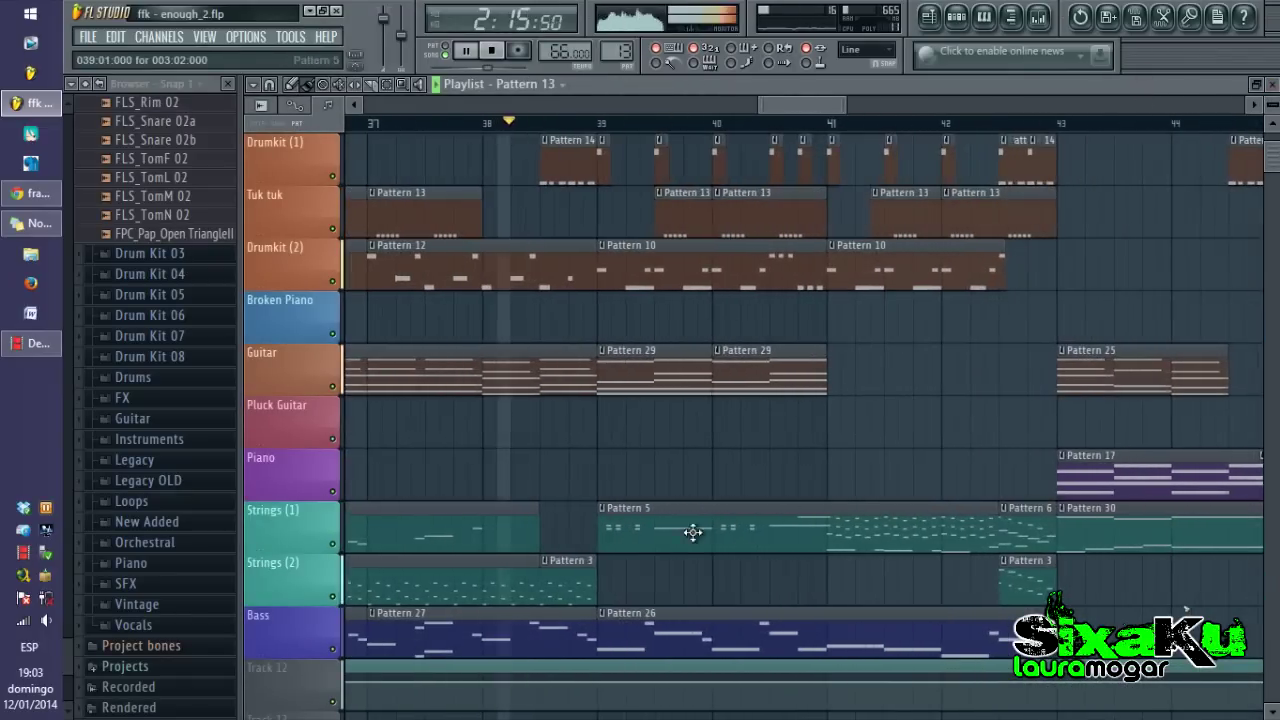
{"action": "double_click", "coordinate": [653, 531]}
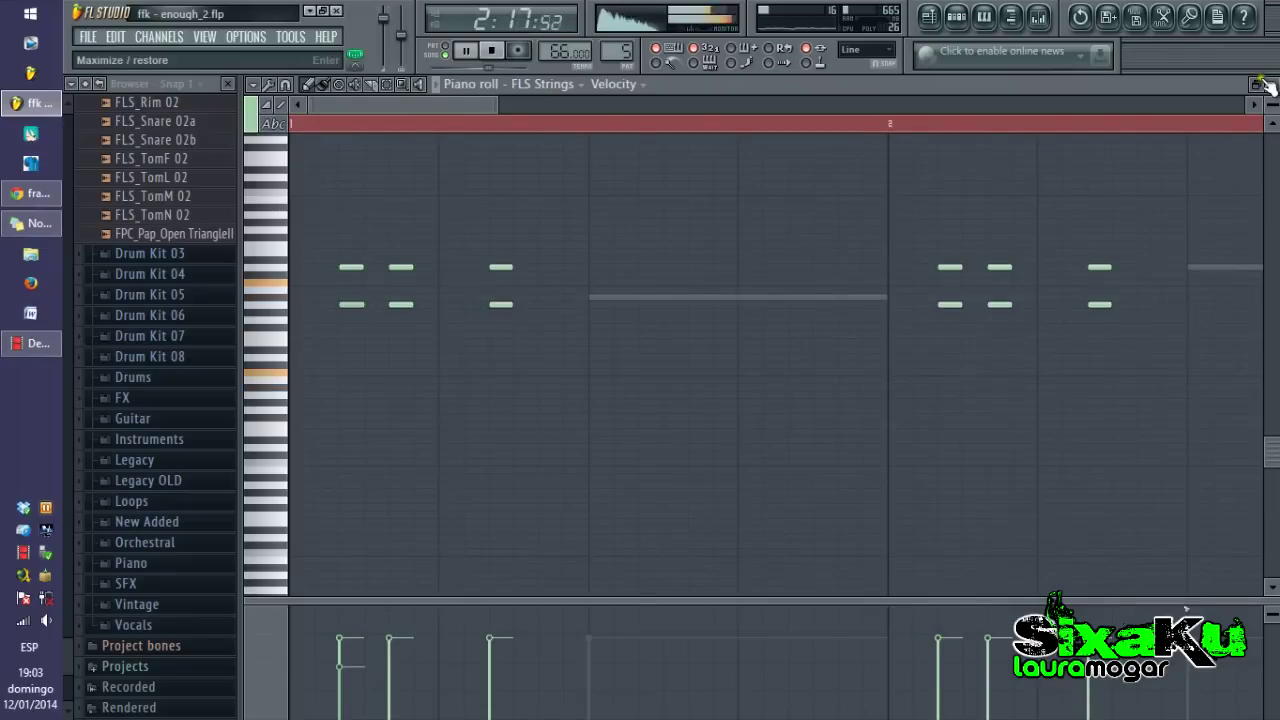
{"action": "scroll", "coordinate": [606, 409], "scroll_direction": "down", "scroll_amount": 3}
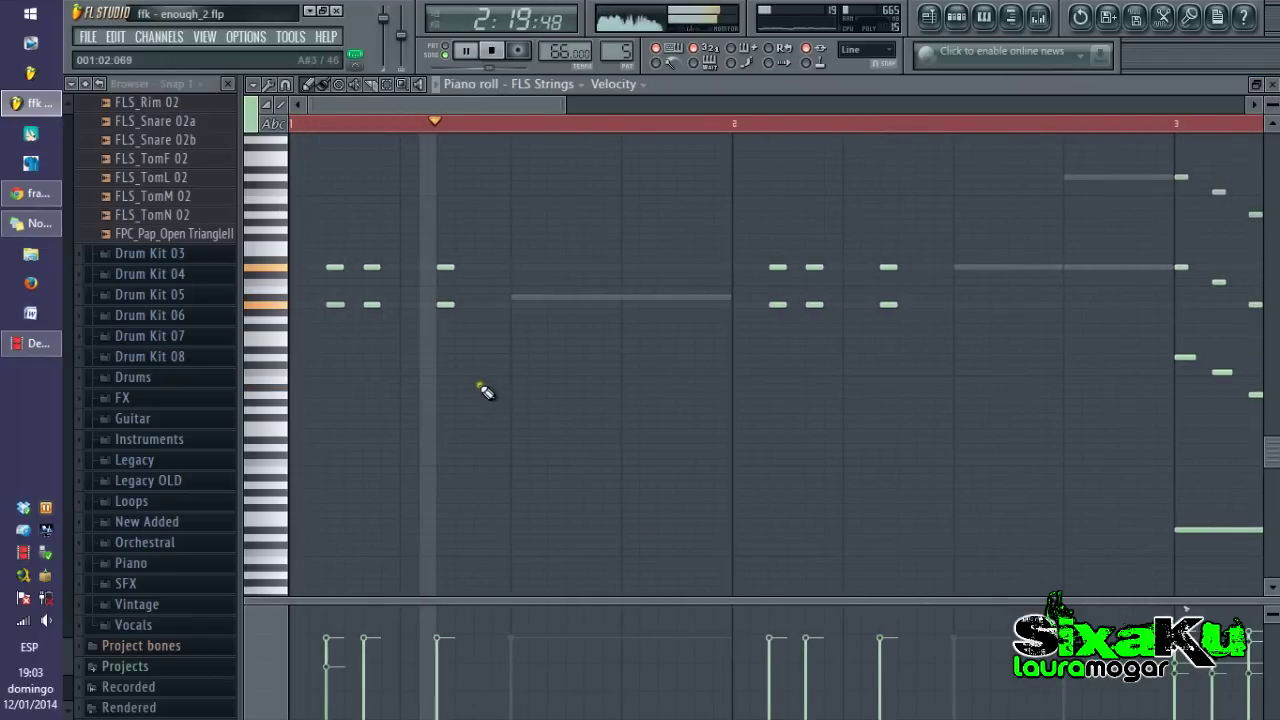
{"action": "scroll", "coordinate": [478, 383], "scroll_direction": "down", "scroll_amount": 5}
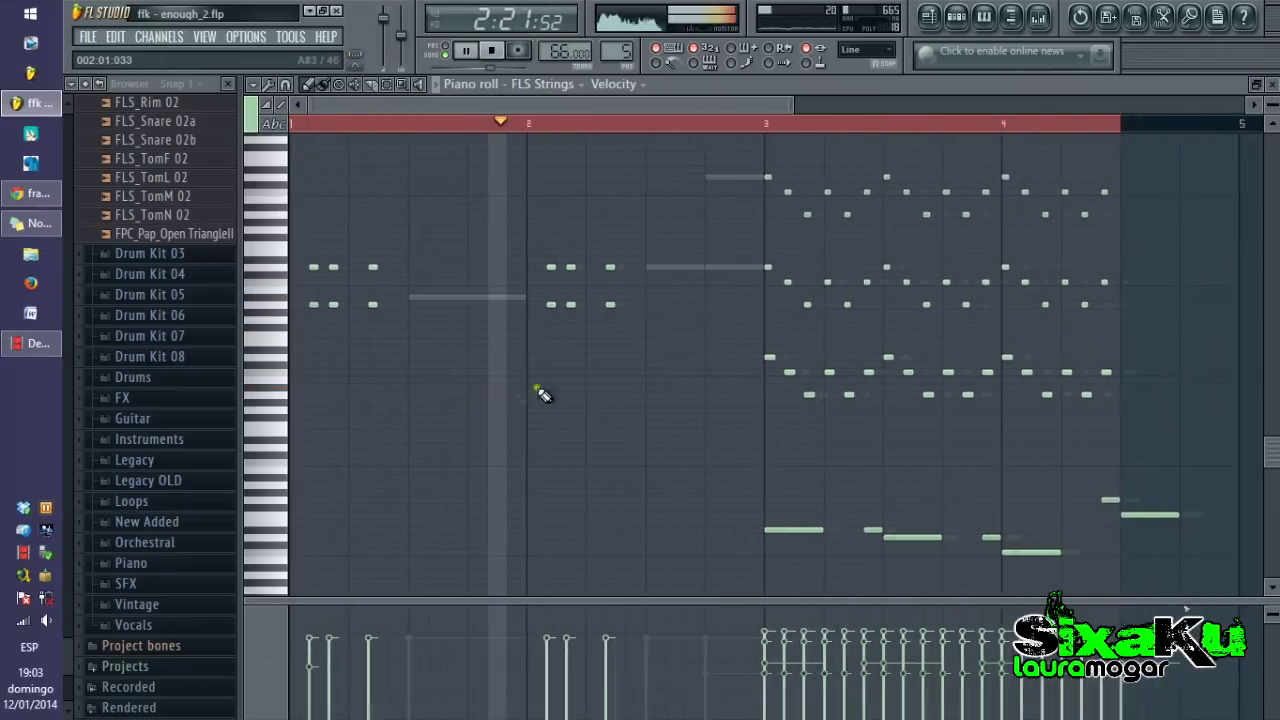
{"action": "scroll", "coordinate": [628, 359], "scroll_direction": "up", "scroll_amount": 3}
{"action": "scroll", "coordinate": [520, 385], "scroll_direction": "down", "scroll_amount": 3}
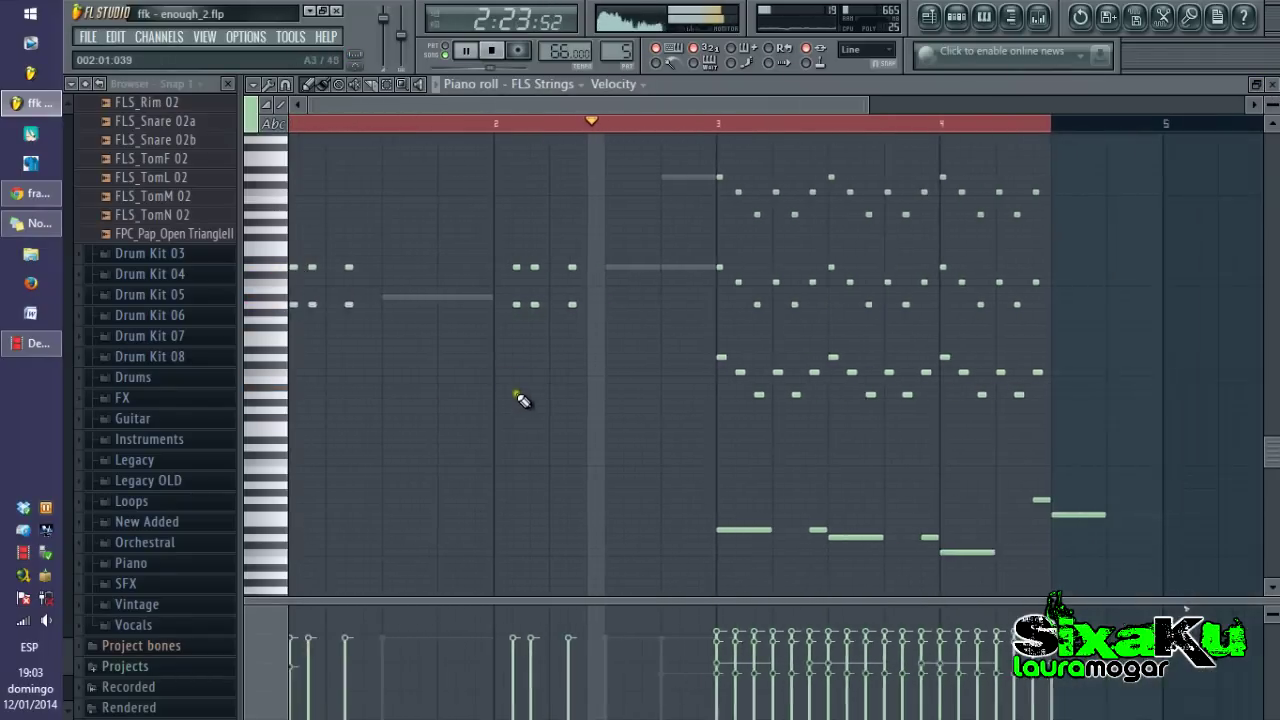
{"action": "scroll", "coordinate": [706, 351], "scroll_direction": "up", "scroll_amount": 3}
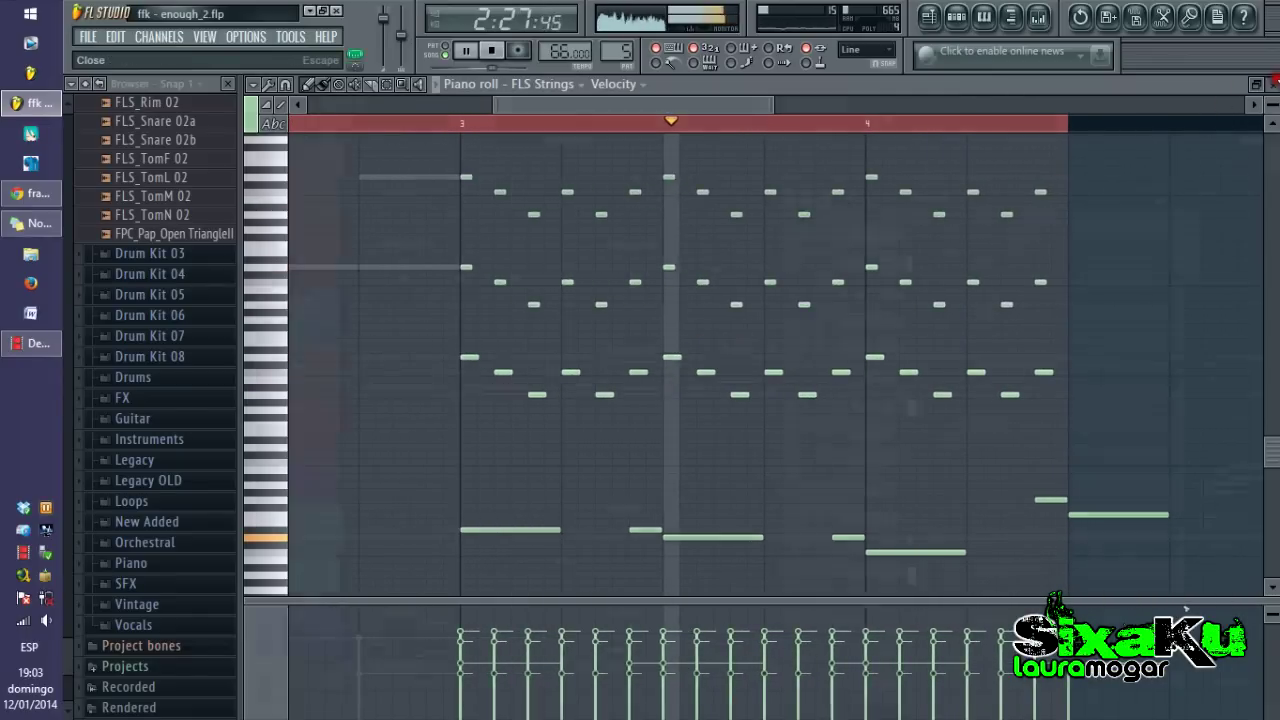
{"action": "left_click", "coordinate": [1271, 85]}
Examine the FLS Strings notes in the short Pattern 6 clip before bar 43, and return to the playlist.
{"action": "double_click", "coordinate": [1020, 520]}
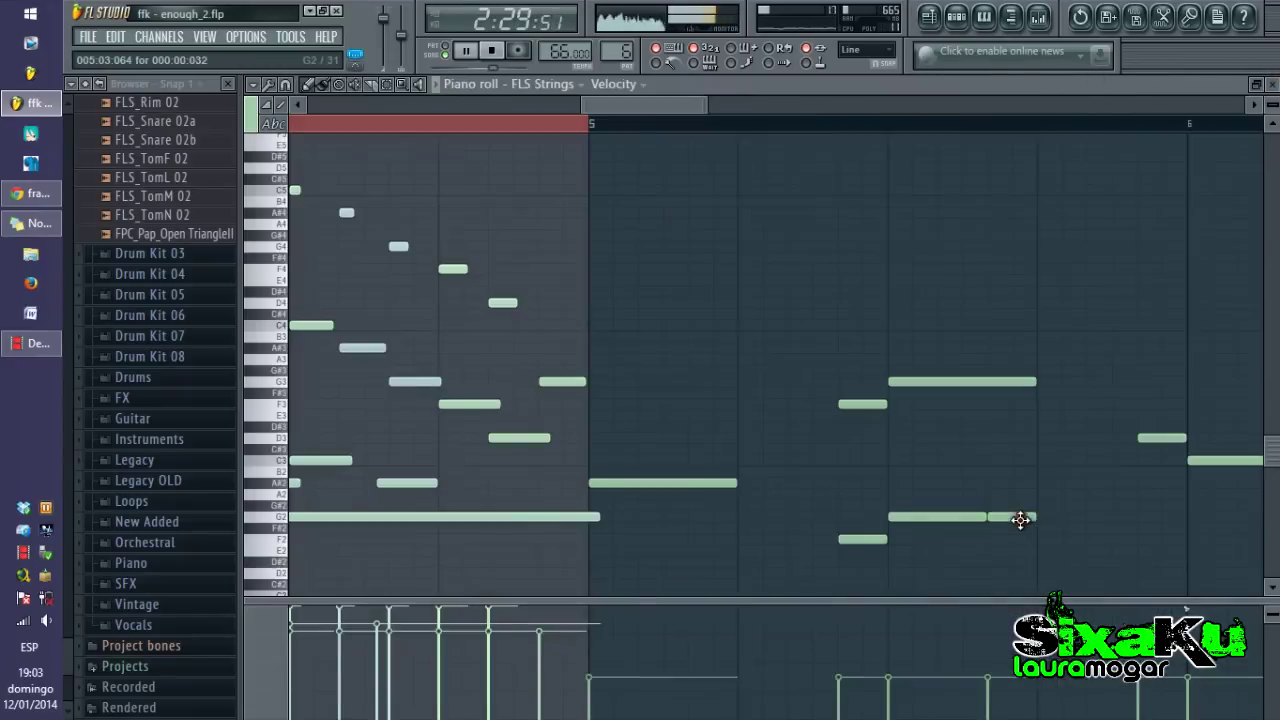
{"action": "scroll", "coordinate": [408, 432], "scroll_direction": "down", "scroll_amount": 3}
{"action": "scroll", "coordinate": [260, 443], "scroll_direction": "up", "scroll_amount": 3}
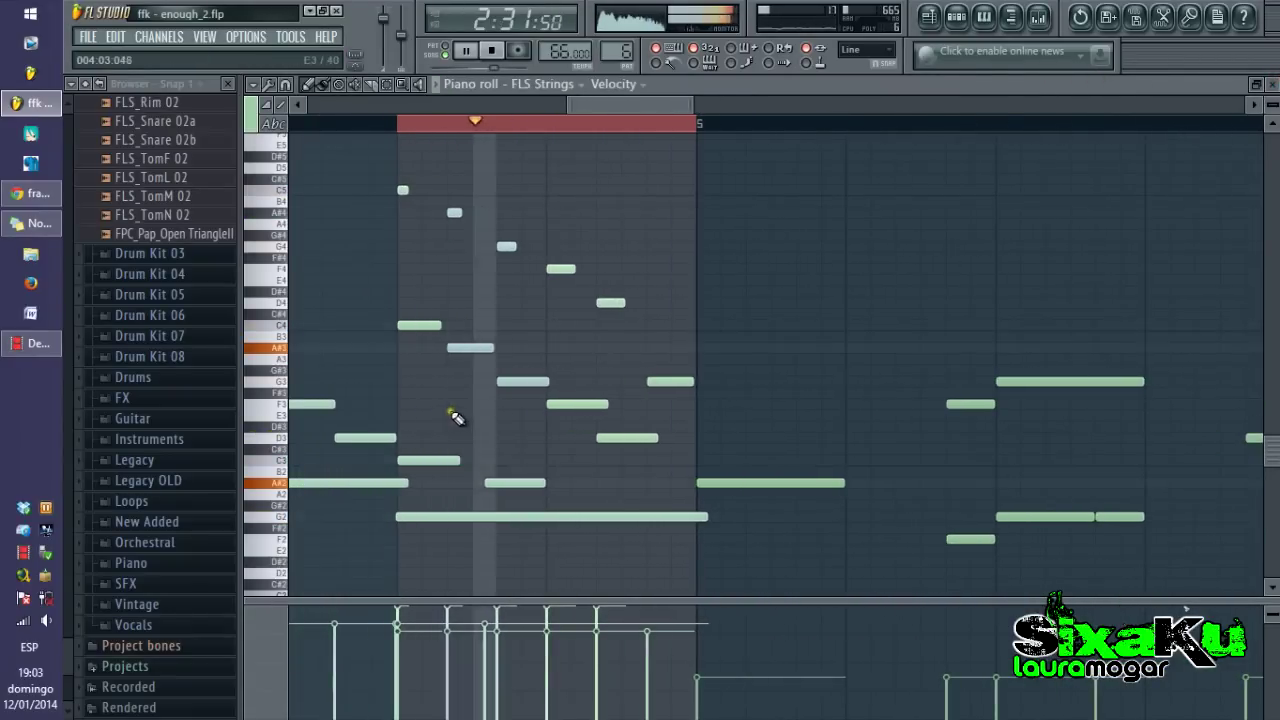
{"action": "left_click", "coordinate": [1273, 85]}
{"action": "left_click", "coordinate": [1151, 91]}
Examine the Piano 1 #2 notes in the Pattern 17 clip at bar 43, and return to the playlist.
{"action": "scroll", "coordinate": [838, 424], "scroll_direction": "down", "scroll_amount": 3}
{"action": "scroll", "coordinate": [1020, 395], "scroll_direction": "up", "scroll_amount": 3}
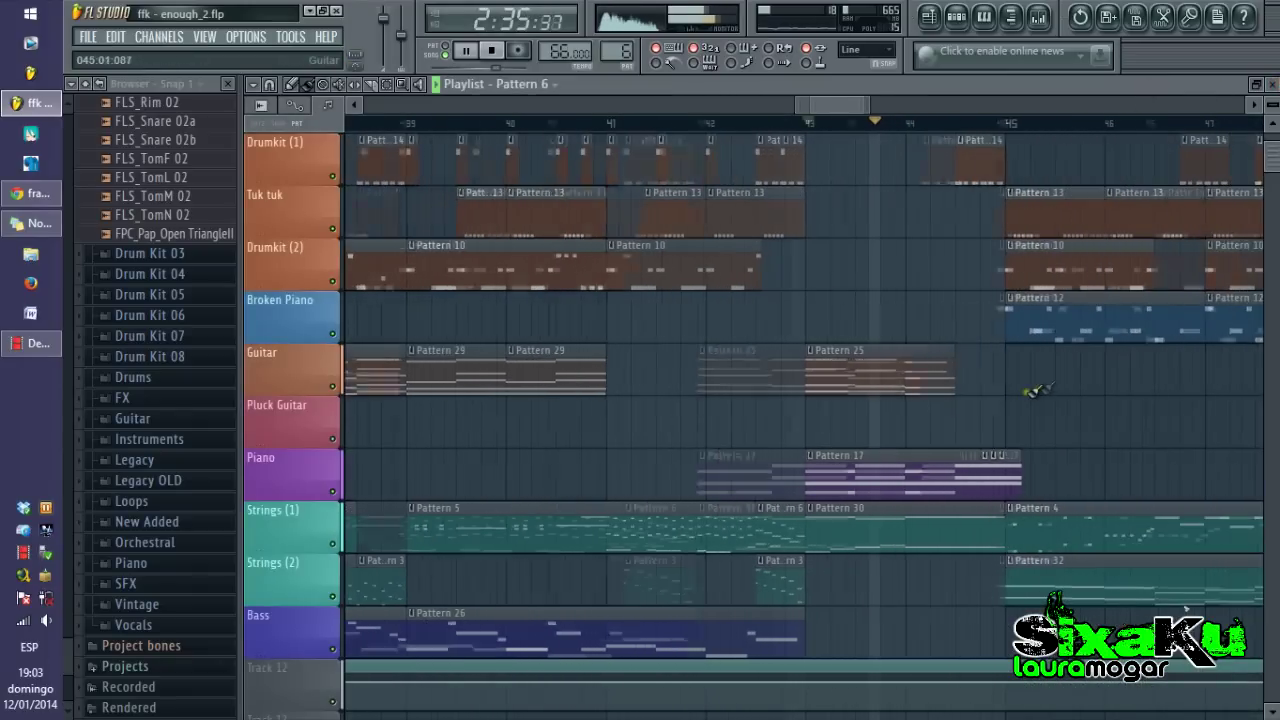
{"action": "double_click", "coordinate": [878, 474]}
{"action": "scroll", "coordinate": [778, 426], "scroll_direction": "down", "scroll_amount": 2}
{"action": "scroll", "coordinate": [780, 427], "scroll_direction": "down", "scroll_amount": 1}
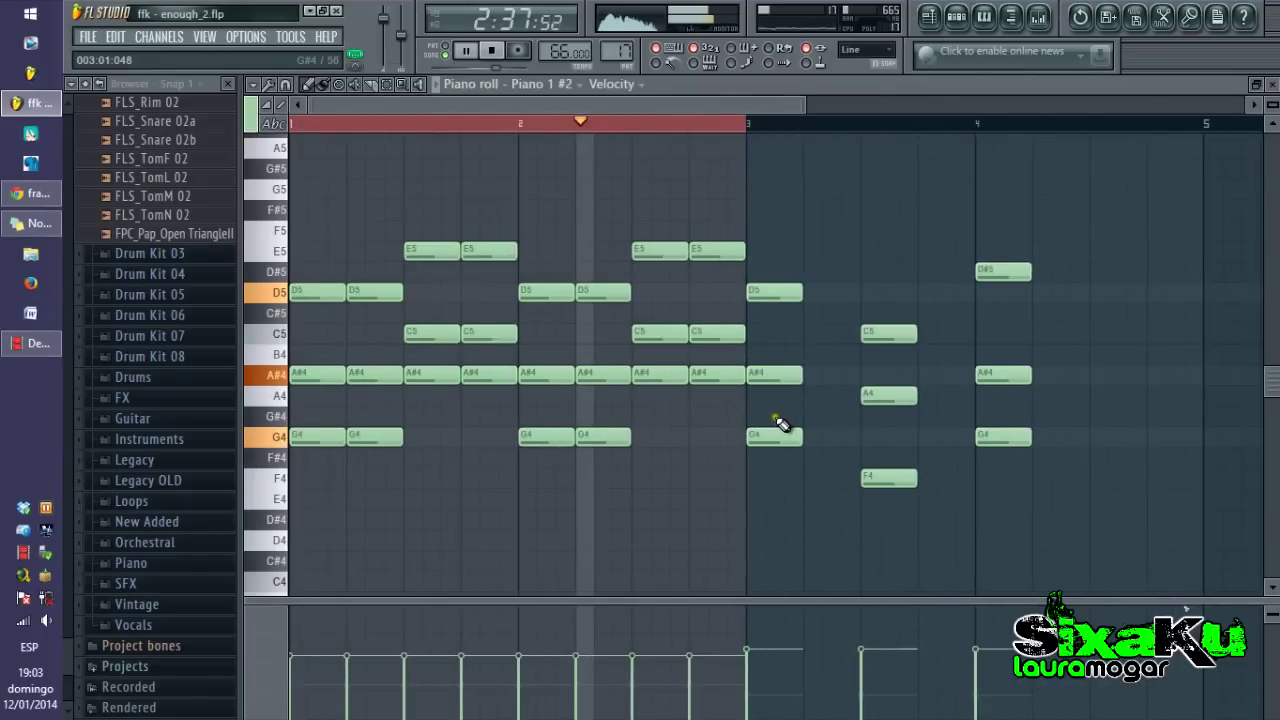
{"action": "key", "text": "F5"}
{"action": "key", "text": "F6"}
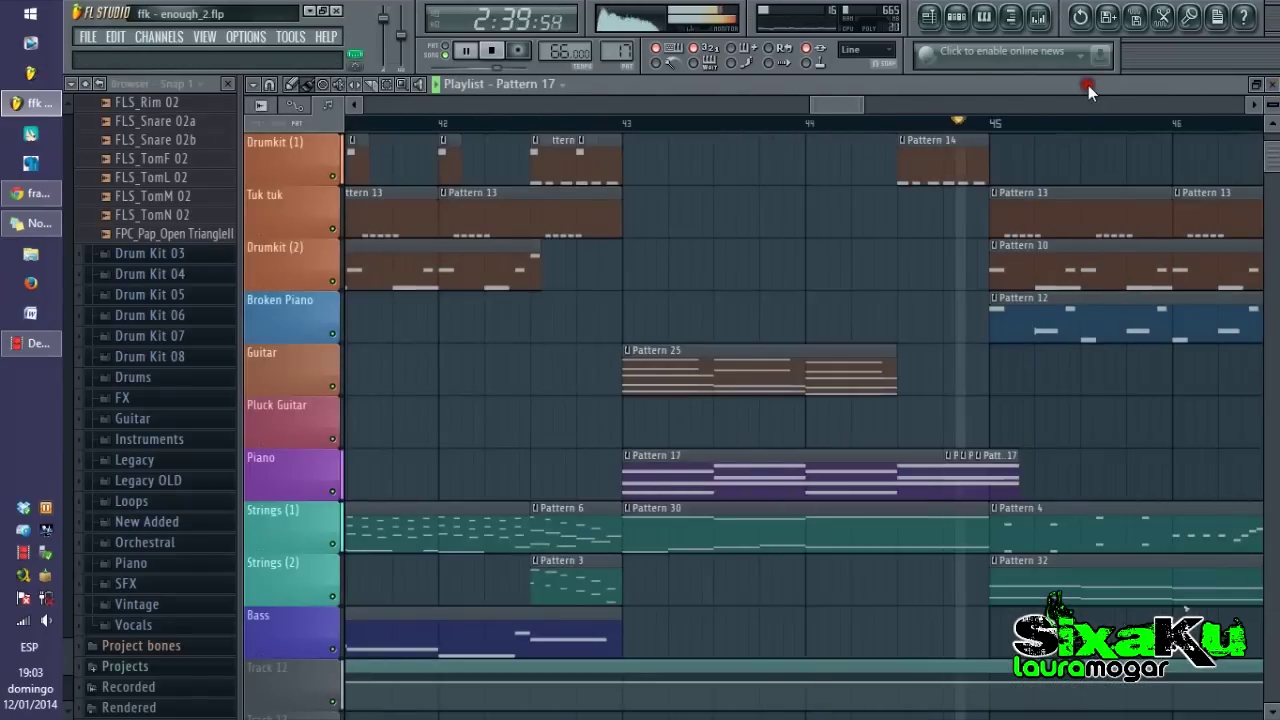
Examine the FLS Strings notes of Pattern 4 on the Strings (1) track, and close the piano roll.
{"action": "scroll", "coordinate": [1085, 376], "scroll_direction": "up", "scroll_amount": 2}
{"action": "scroll", "coordinate": [590, 374], "scroll_direction": "down", "scroll_amount": 2}
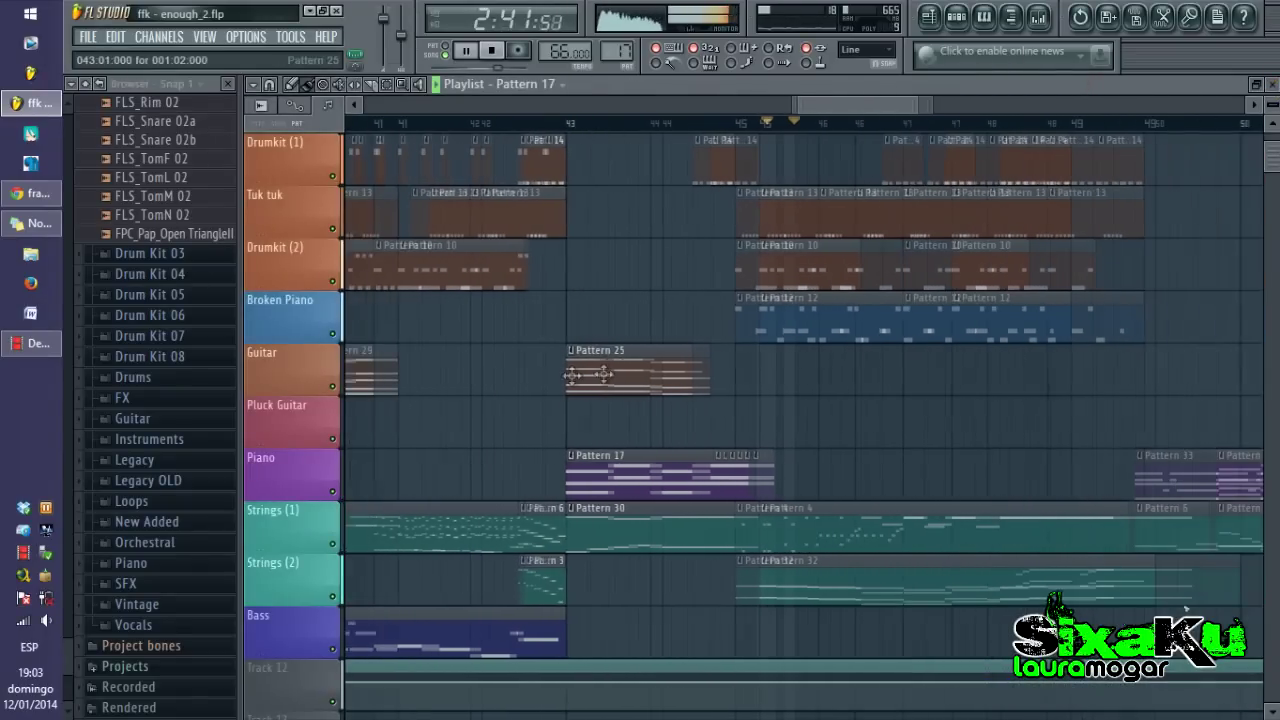
{"action": "scroll", "coordinate": [680, 372], "scroll_direction": "up", "scroll_amount": 2}
{"action": "double_click", "coordinate": [876, 527]}
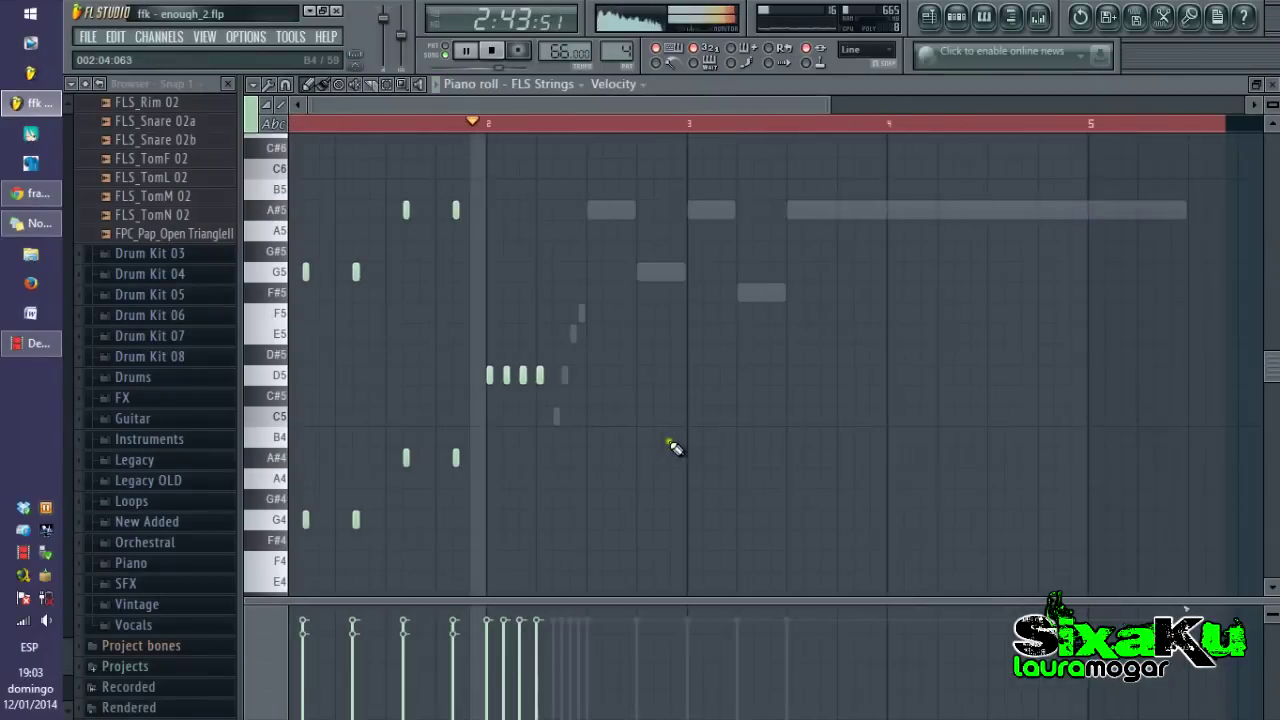
{"action": "left_click", "coordinate": [1272, 84]}
Find the FLS Strings #2 channel in Pattern 4, examine its notes, and return to the playlist.
{"action": "scroll", "coordinate": [1019, 394], "scroll_direction": "down", "scroll_amount": 5}
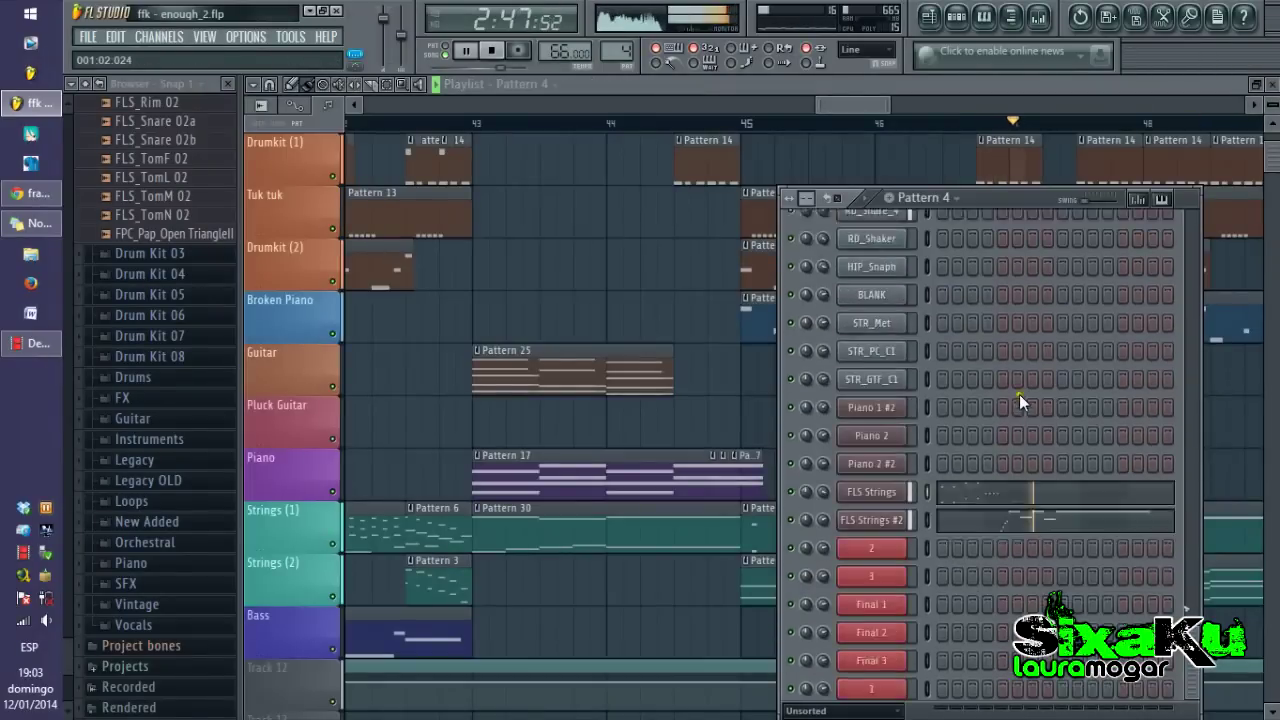
{"action": "left_click", "coordinate": [1030, 492]}
{"action": "scroll", "coordinate": [974, 494], "scroll_direction": "down", "scroll_amount": 6}
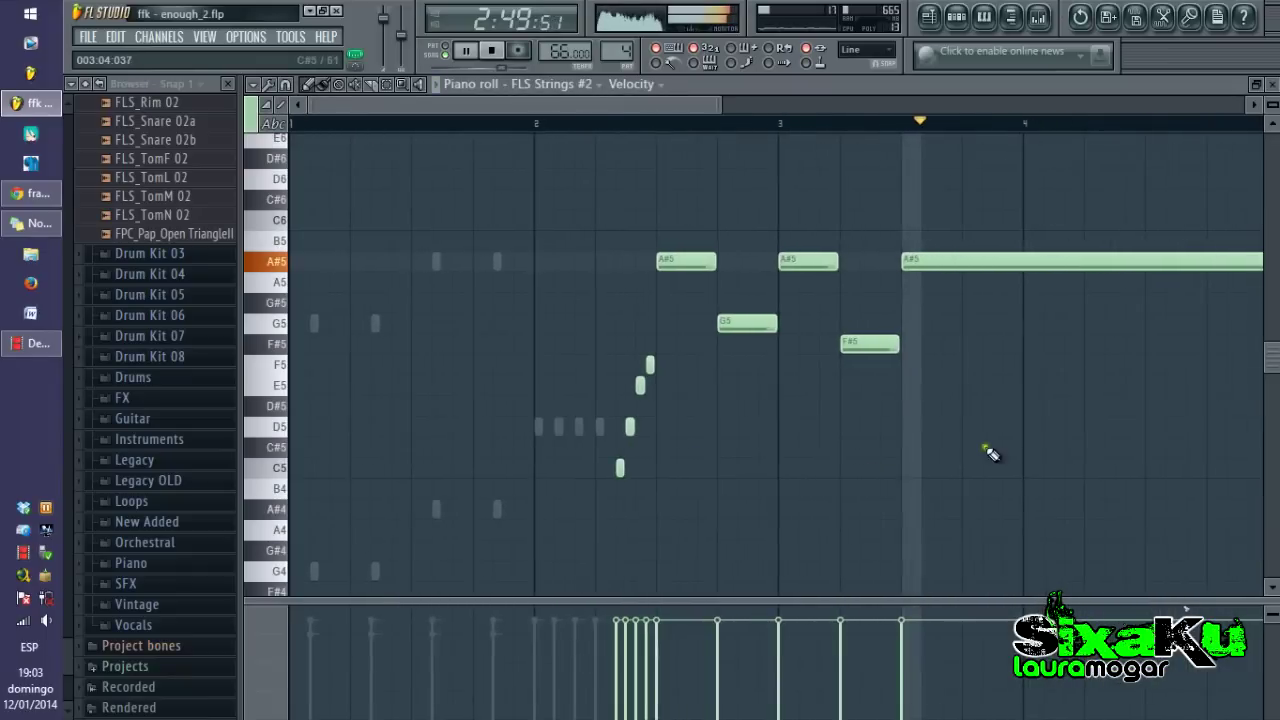
{"action": "scroll", "coordinate": [1000, 432], "scroll_direction": "up", "scroll_amount": 2}
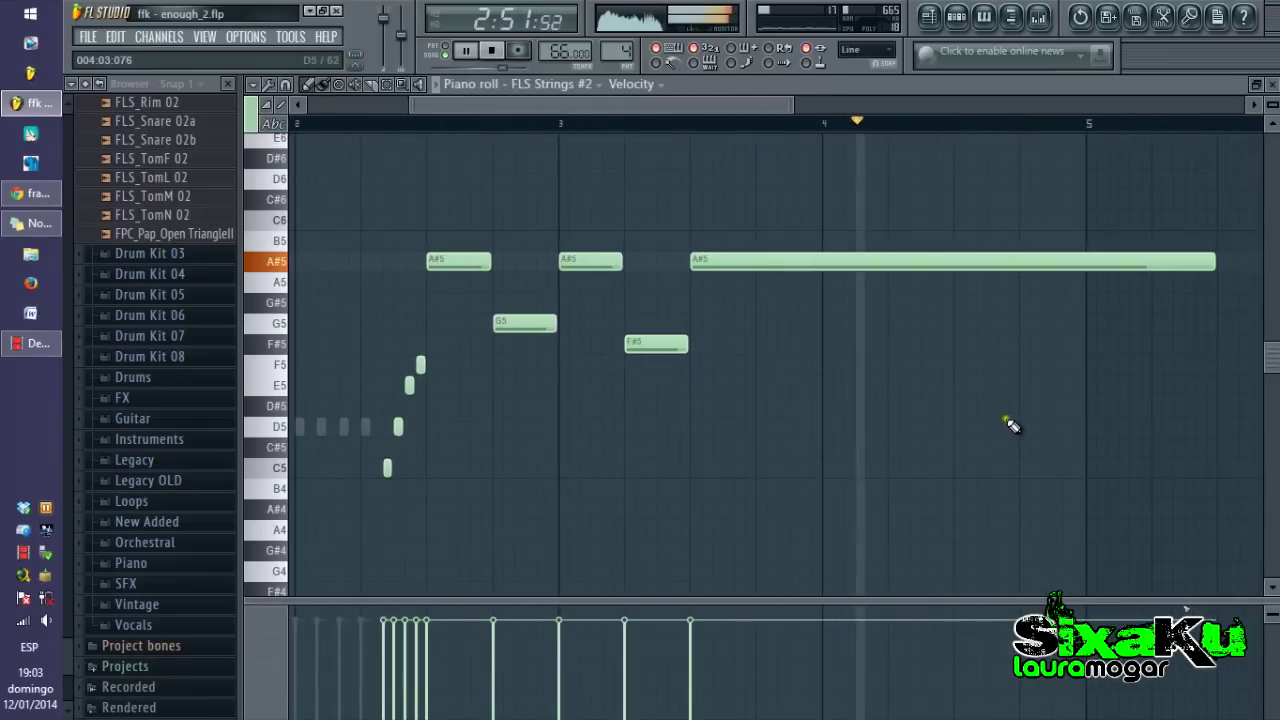
{"action": "left_click", "coordinate": [1275, 88]}
{"action": "left_click", "coordinate": [1197, 80]}
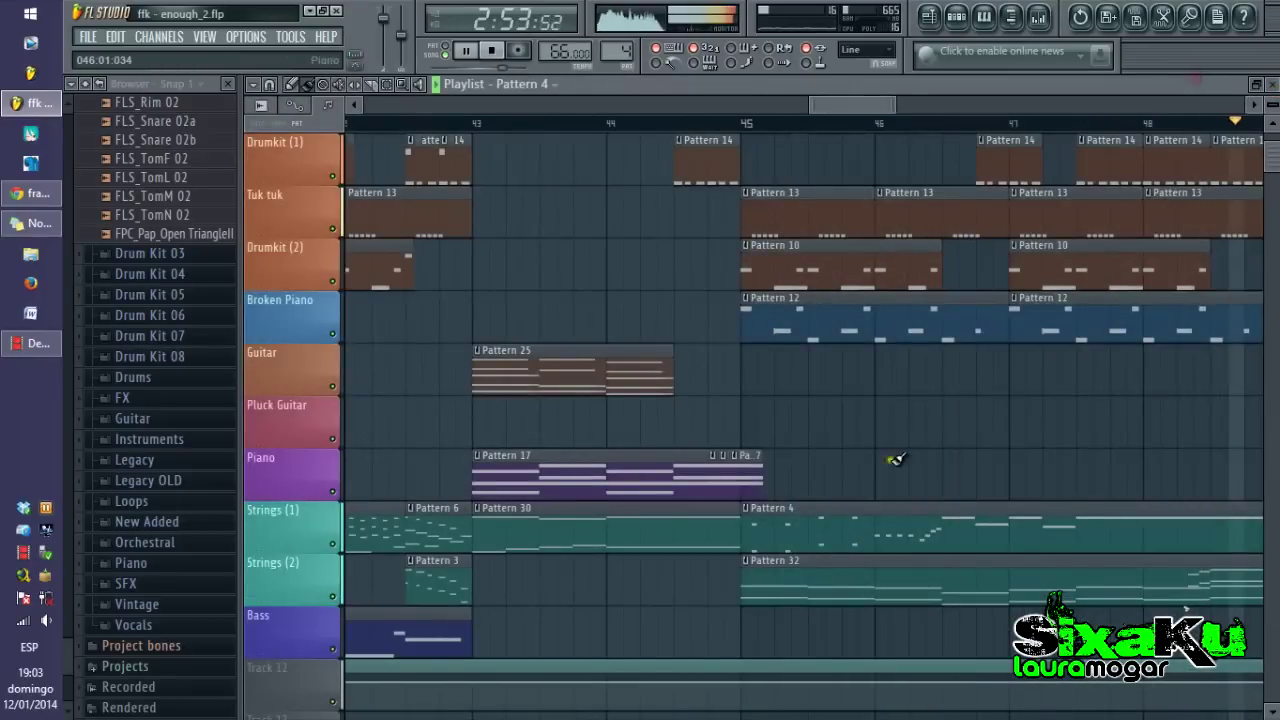
Examine the FLS Strings notes in the first Pattern 6 clip around bar 50 on Strings (1), and return to the playlist.
{"action": "scroll", "coordinate": [892, 460], "scroll_direction": "down", "scroll_amount": 2}
{"action": "scroll", "coordinate": [1097, 507], "scroll_direction": "up", "scroll_amount": 2}
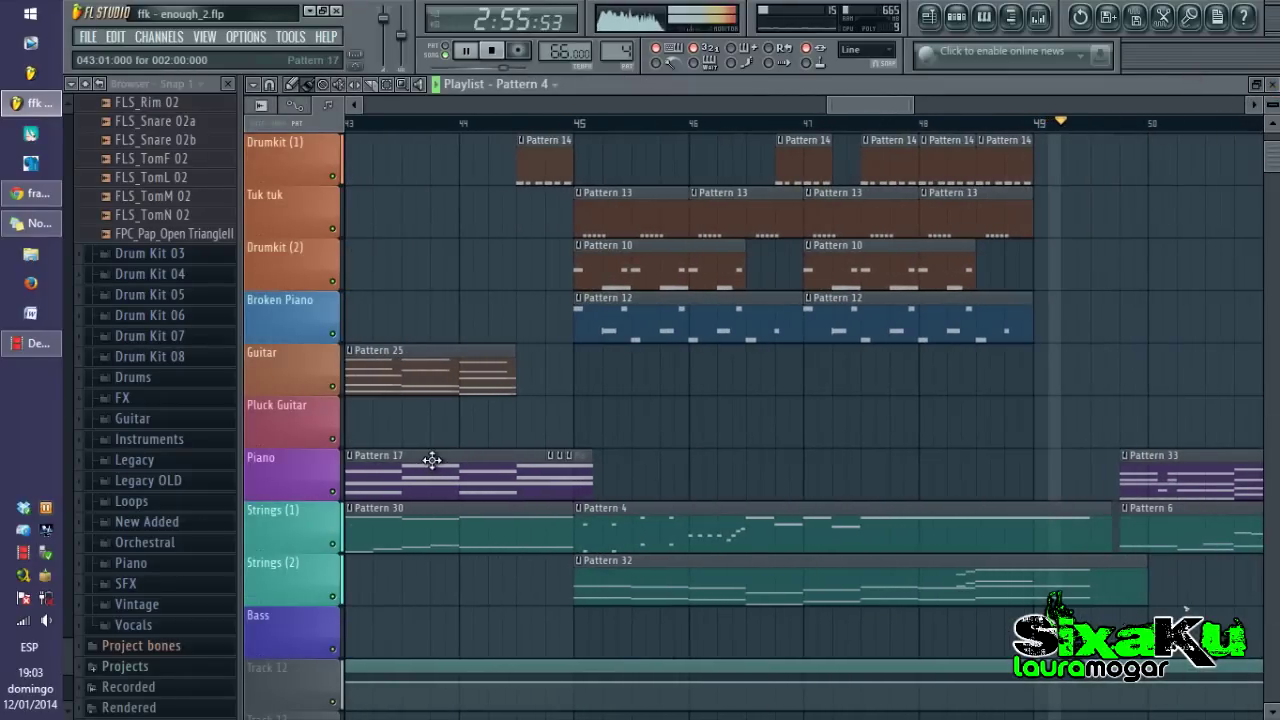
{"action": "scroll", "coordinate": [436, 460], "scroll_direction": "down", "scroll_amount": 4}
{"action": "scroll", "coordinate": [982, 453], "scroll_direction": "up", "scroll_amount": 5}
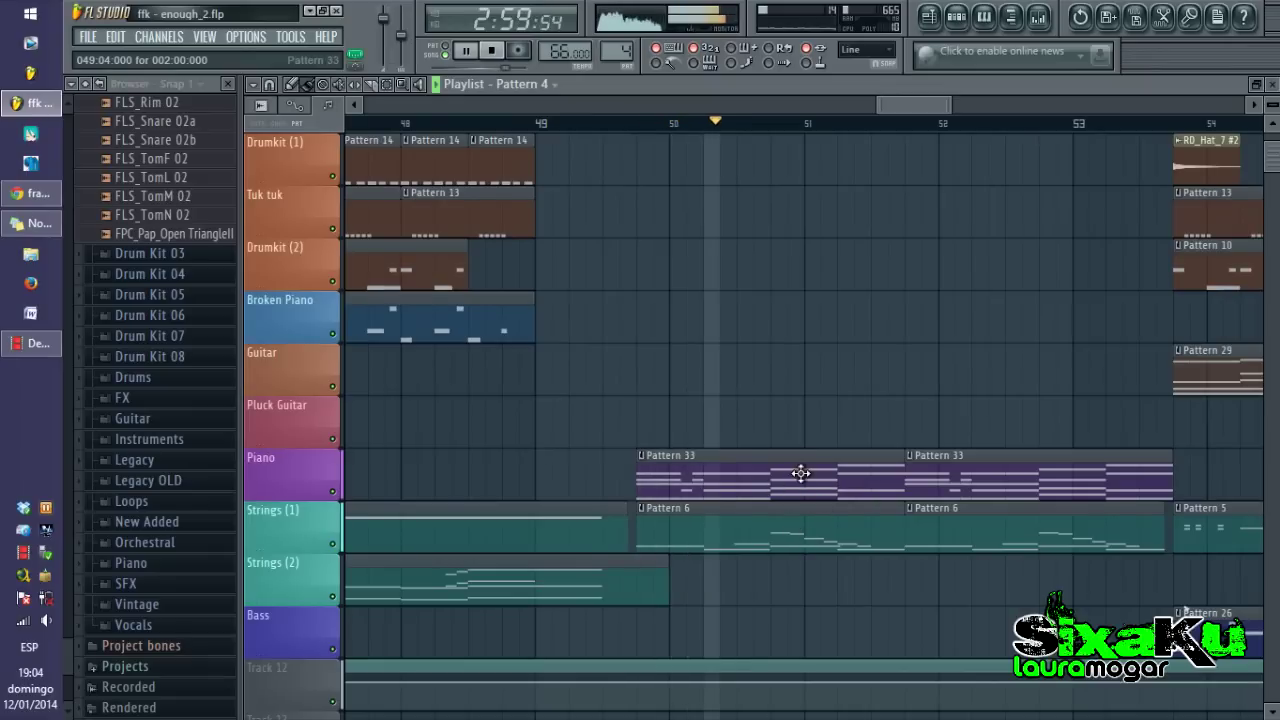
{"action": "double_click", "coordinate": [804, 529]}
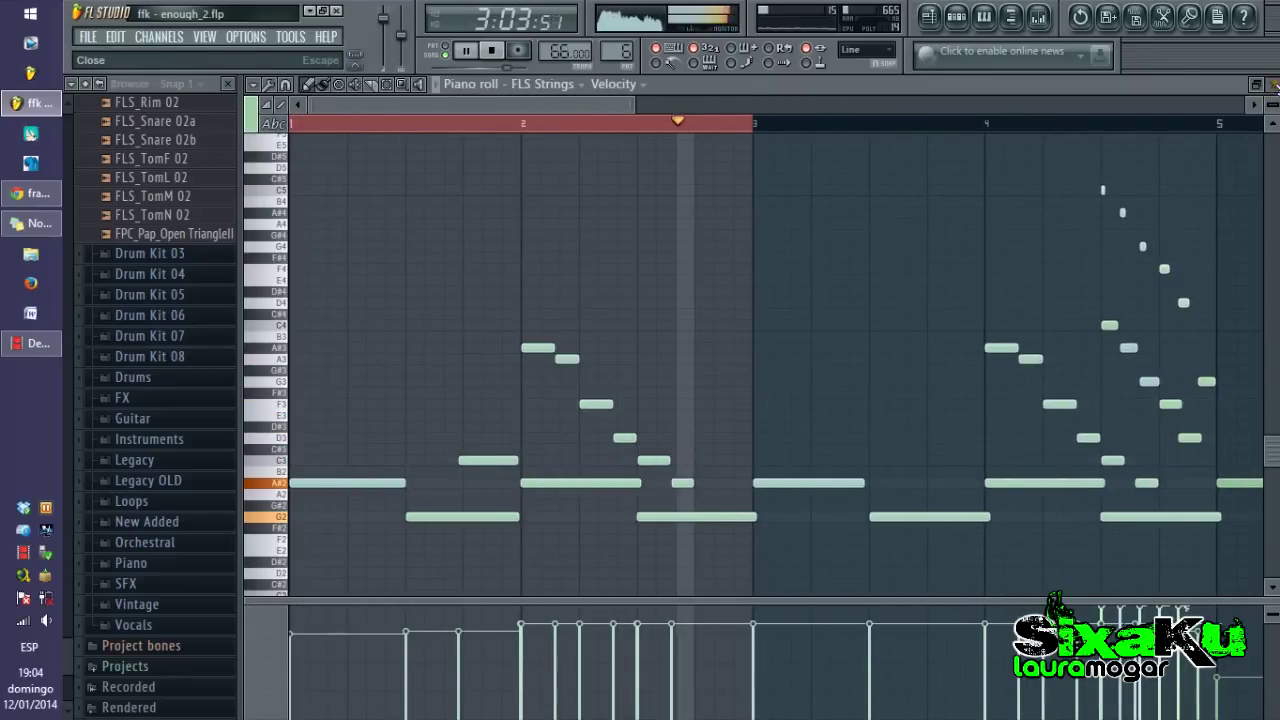
{"action": "left_click", "coordinate": [1272, 85]}
{"action": "left_click", "coordinate": [868, 90]}
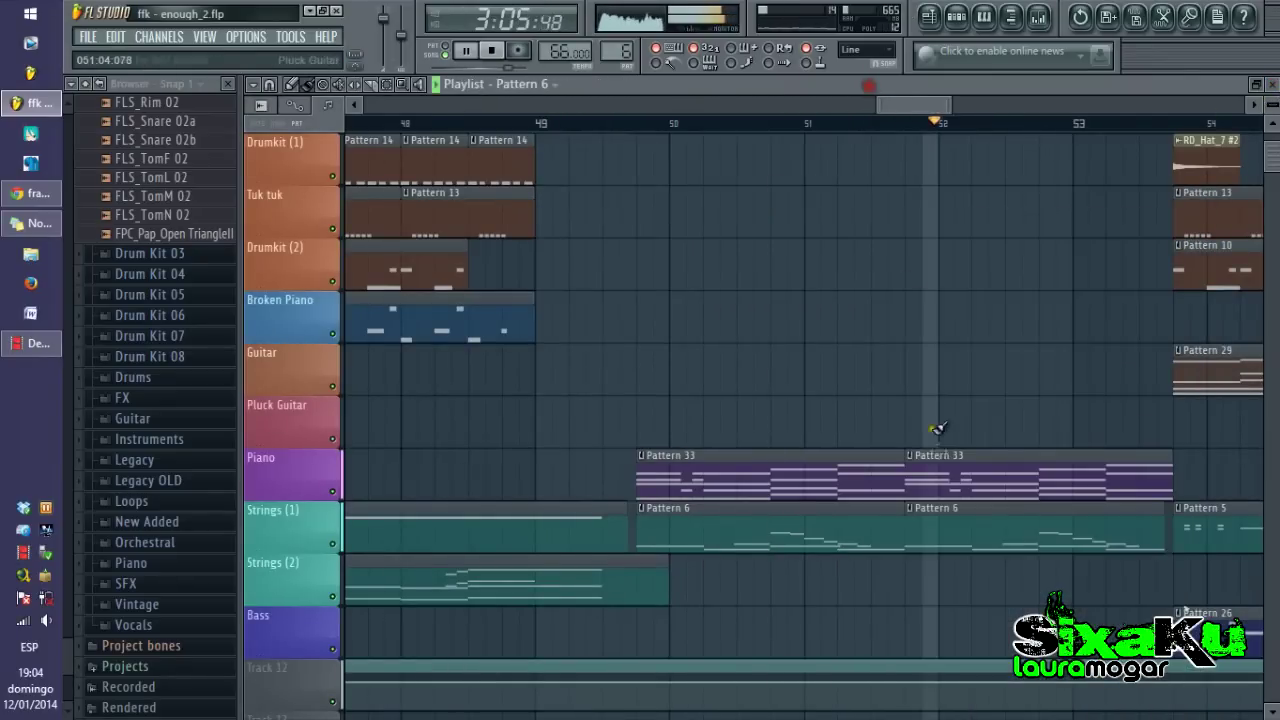
Examine the Piano 1 #2 notes in the second Pattern 33 clip around bar 52, and return to the playlist.
{"action": "double_click", "coordinate": [963, 467]}
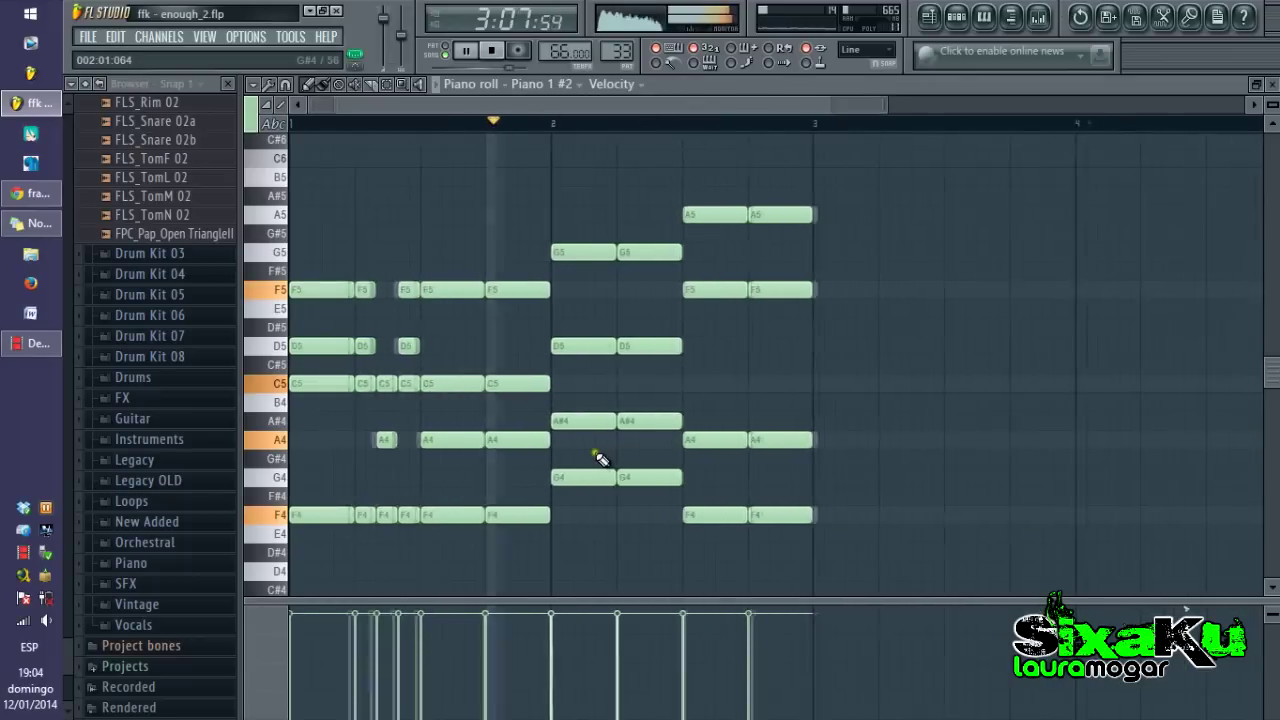
{"action": "scroll", "coordinate": [815, 467], "scroll_direction": "up", "scroll_amount": 4, "text": "ctrl"}
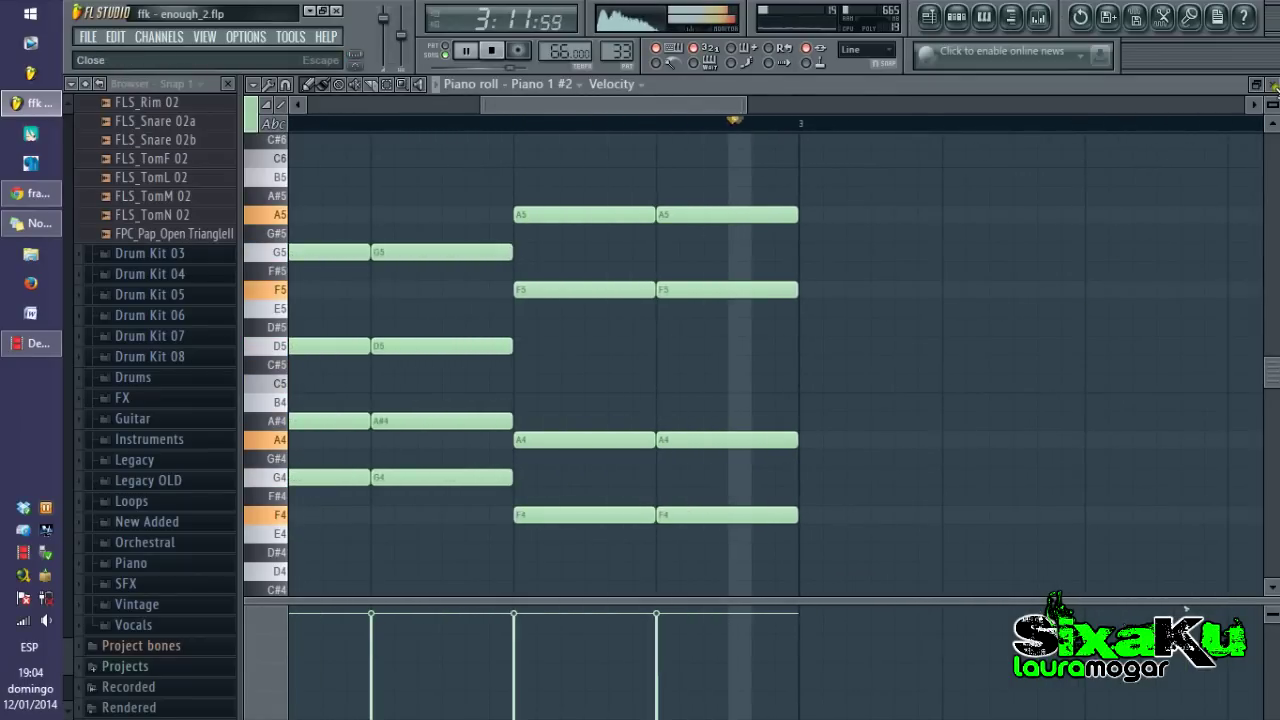
{"action": "left_click", "coordinate": [1271, 85]}
{"action": "left_click", "coordinate": [1187, 87]}
Follow the song playback through the playlist from about bar 54 to the closing section around bar 60.
{"action": "scroll", "coordinate": [653, 520], "scroll_direction": "down", "scroll_amount": 4, "text": "ctrl"}
{"action": "scroll", "coordinate": [1230, 520], "scroll_direction": "up", "scroll_amount": 3, "text": "ctrl"}
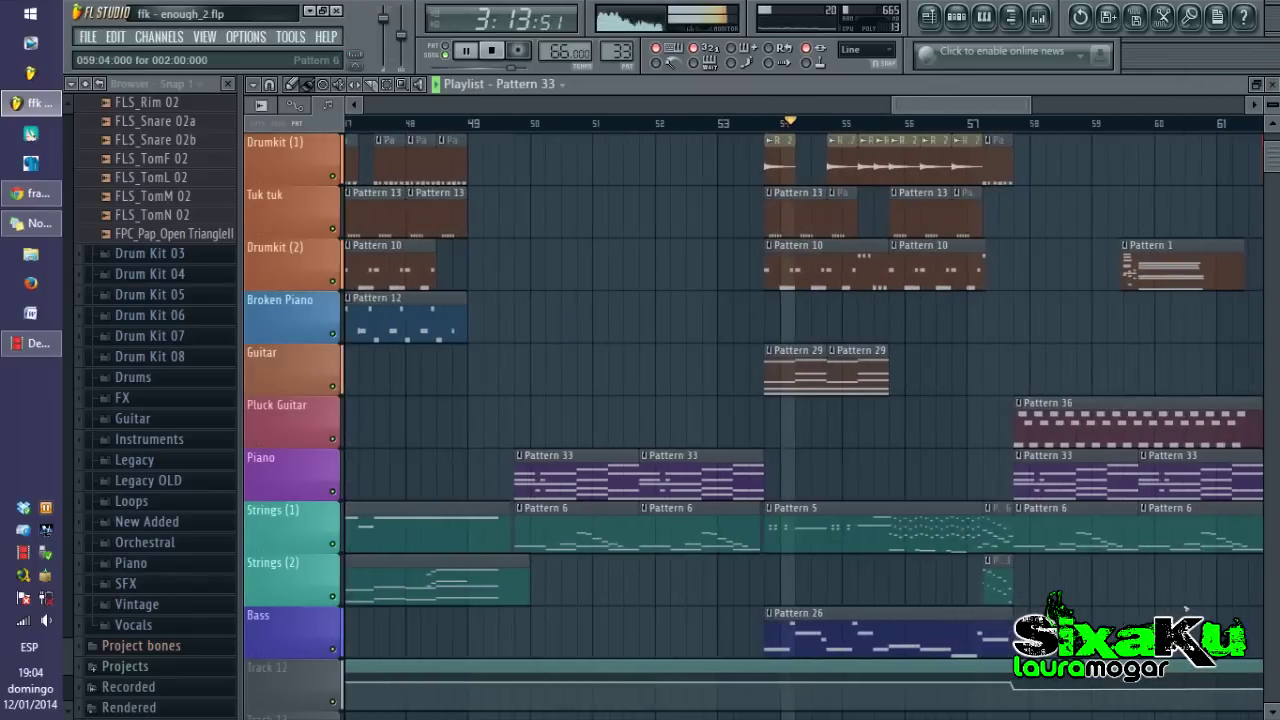
{"action": "scroll", "coordinate": [766, 329], "scroll_direction": "up", "scroll_amount": 1, "text": "ctrl"}
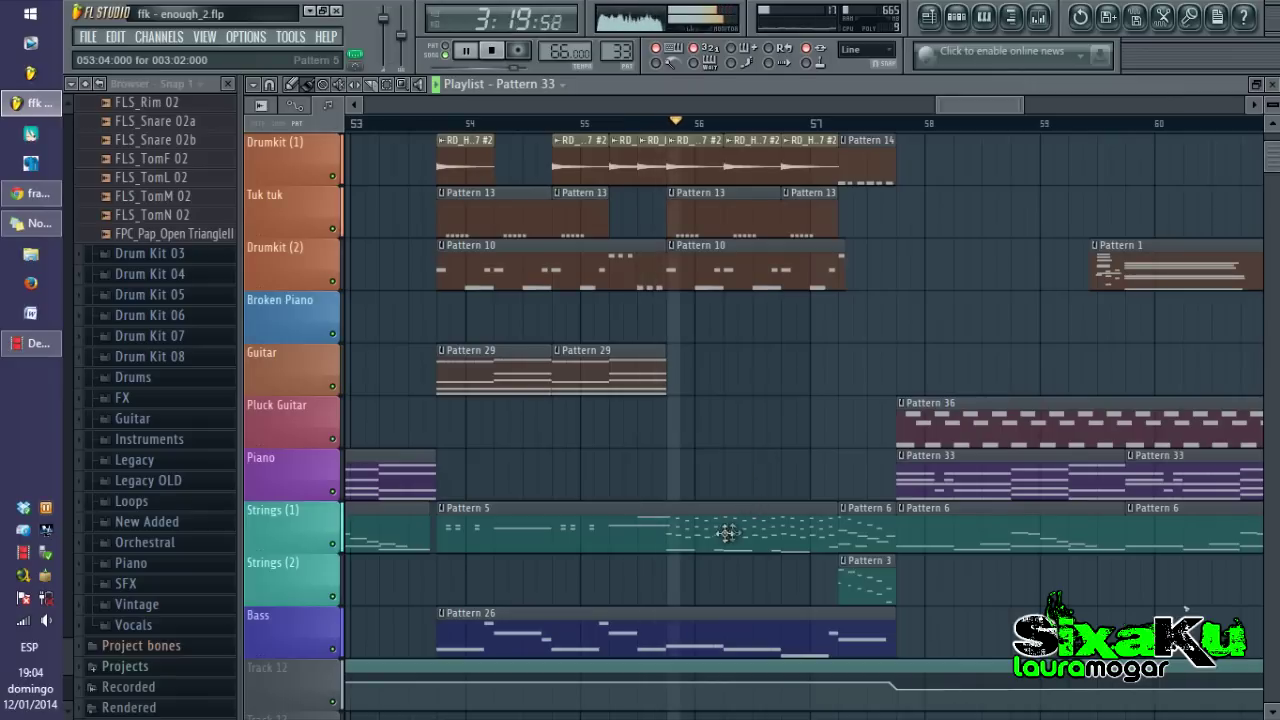
{"action": "left_click_drag", "start_coordinate": [962, 99], "coordinate": [985, 143]}
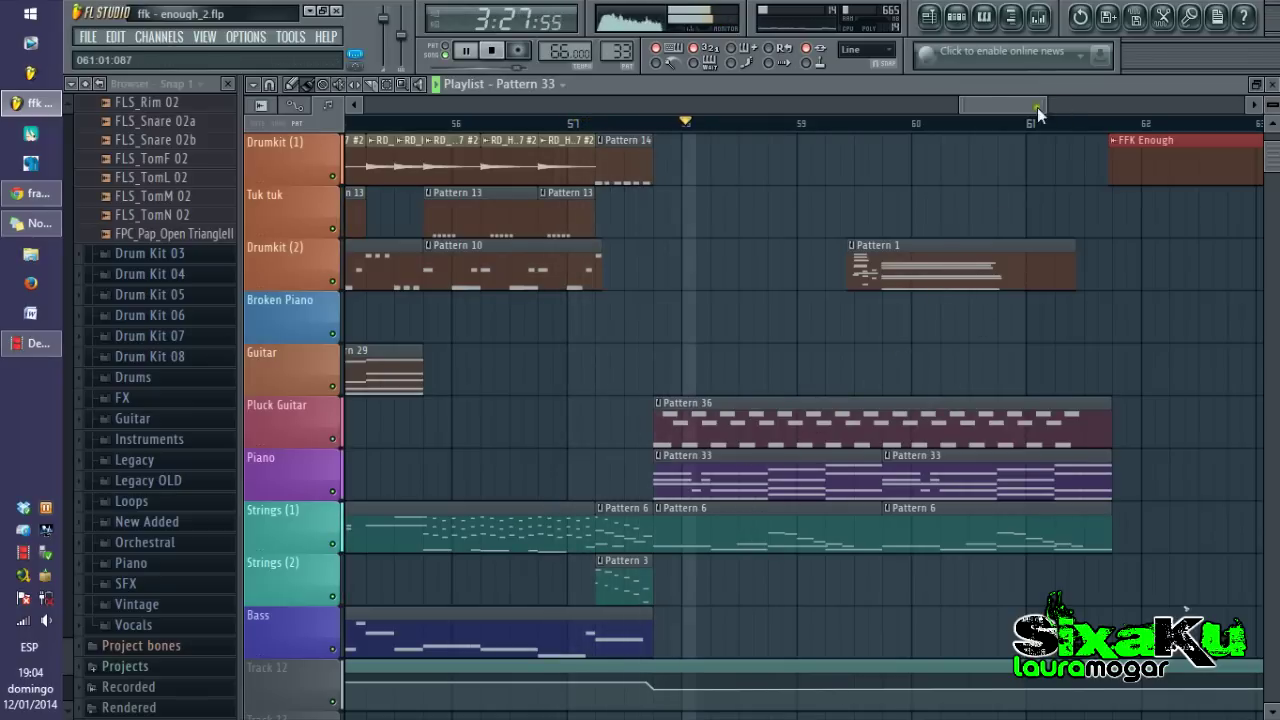
{"action": "left_click_drag", "start_coordinate": [1000, 102], "coordinate": [1004, 99]}
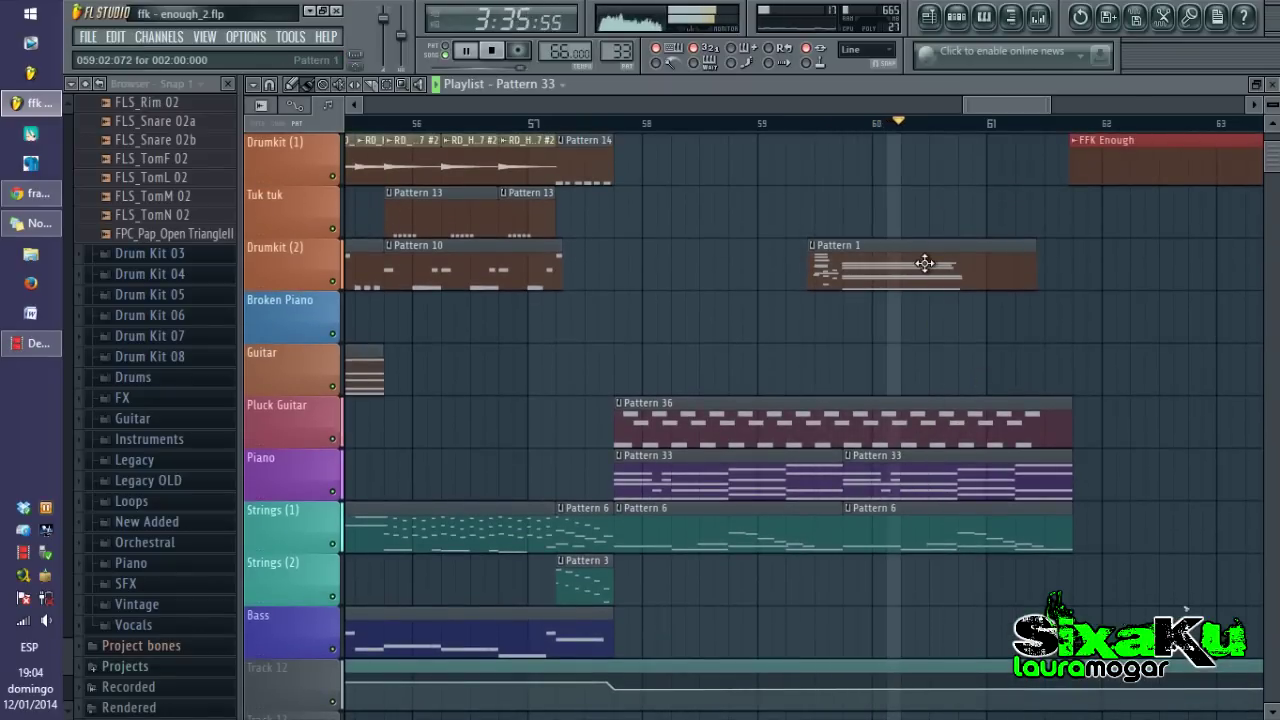
Examine the Piano 1 #2 notes in the Pattern 1 clip around bar 60 on the Drumkit (2) track.
{"action": "scroll", "coordinate": [955, 366], "scroll_direction": "down", "scroll_amount": 3}
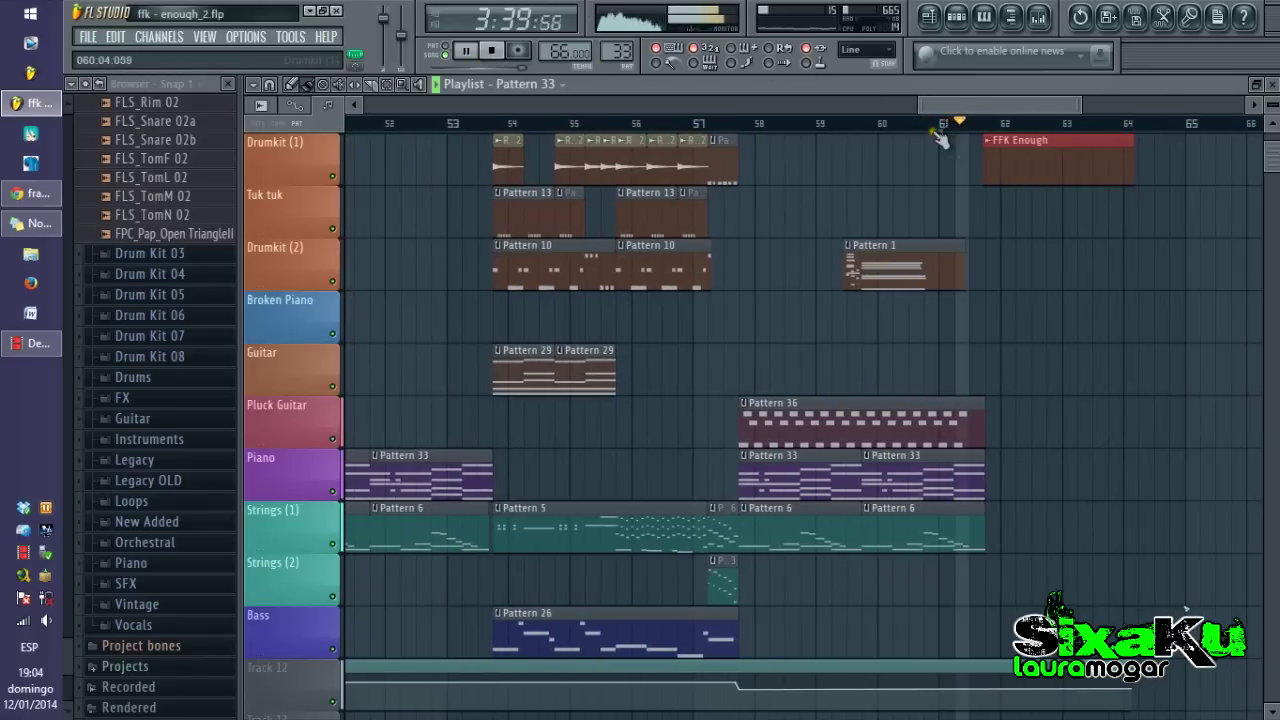
{"action": "double_click", "coordinate": [902, 270]}
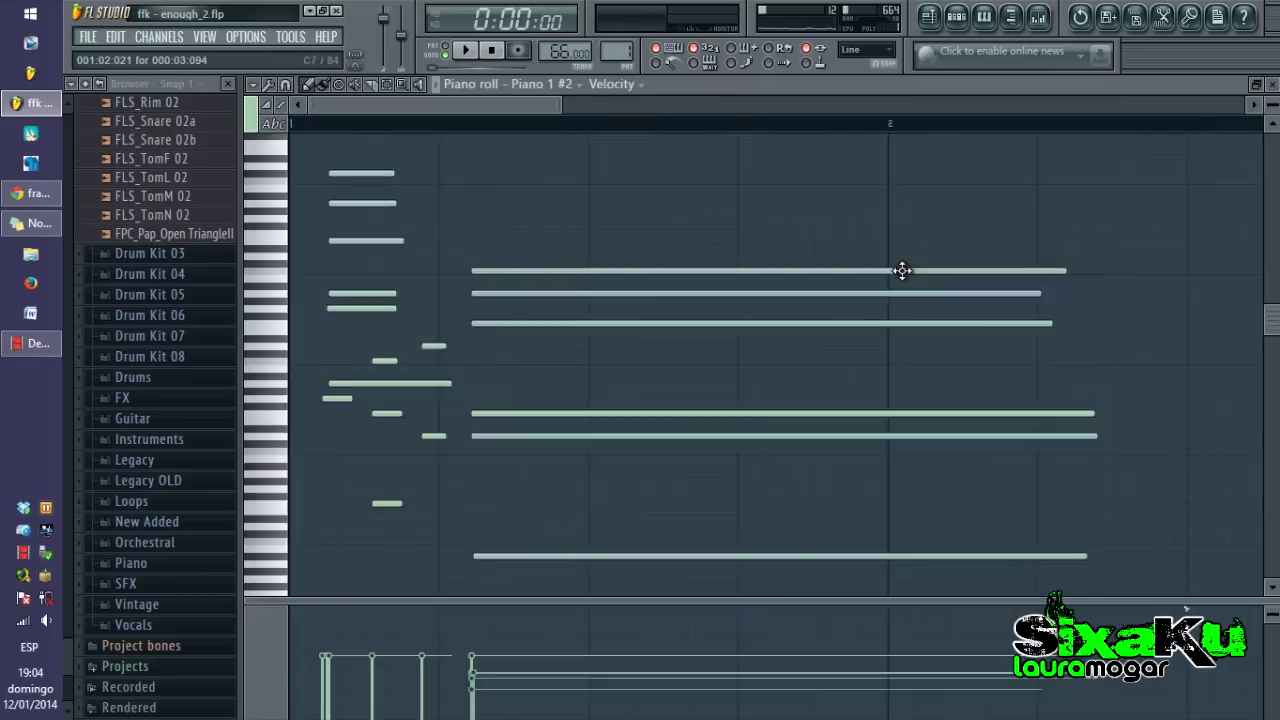
{"action": "scroll", "coordinate": [862, 243], "scroll_direction": "down", "scroll_amount": 2}
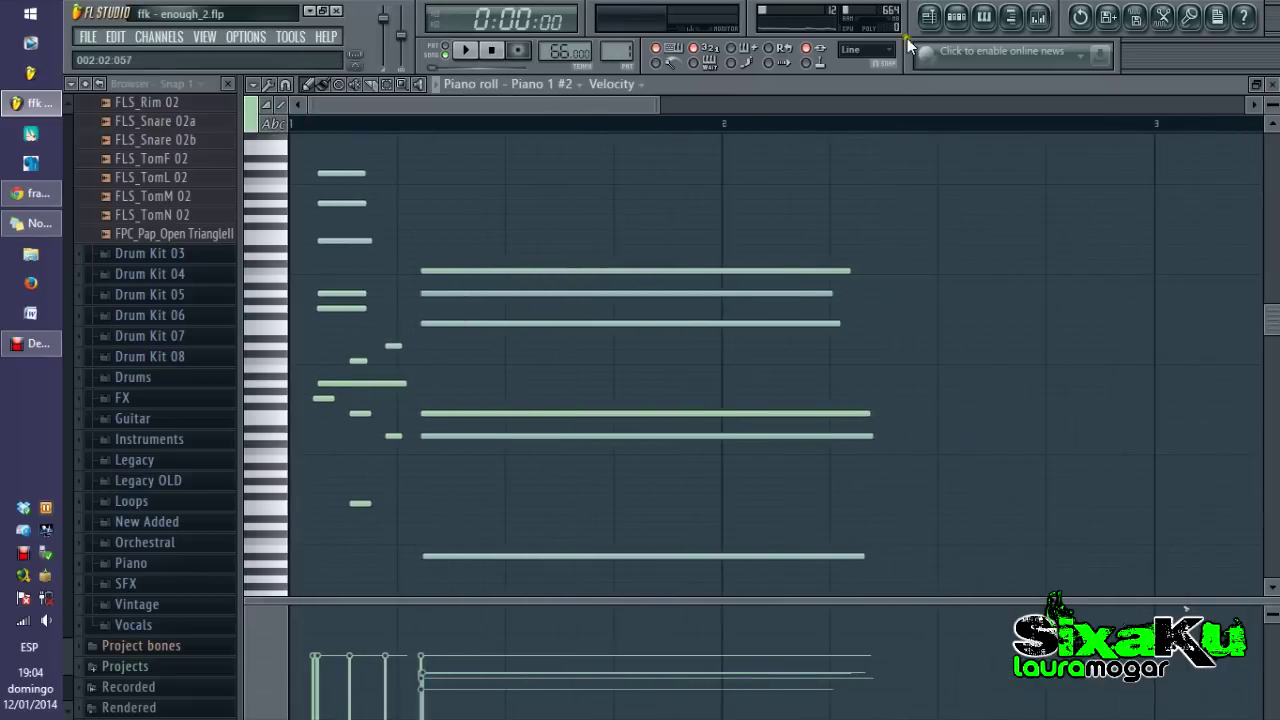
Open the Fruity Parametric EQ 2 on the Piano 2 #2 mixer track, and view its curve while Pattern 1 plays.
{"action": "left_click", "coordinate": [1038, 18]}
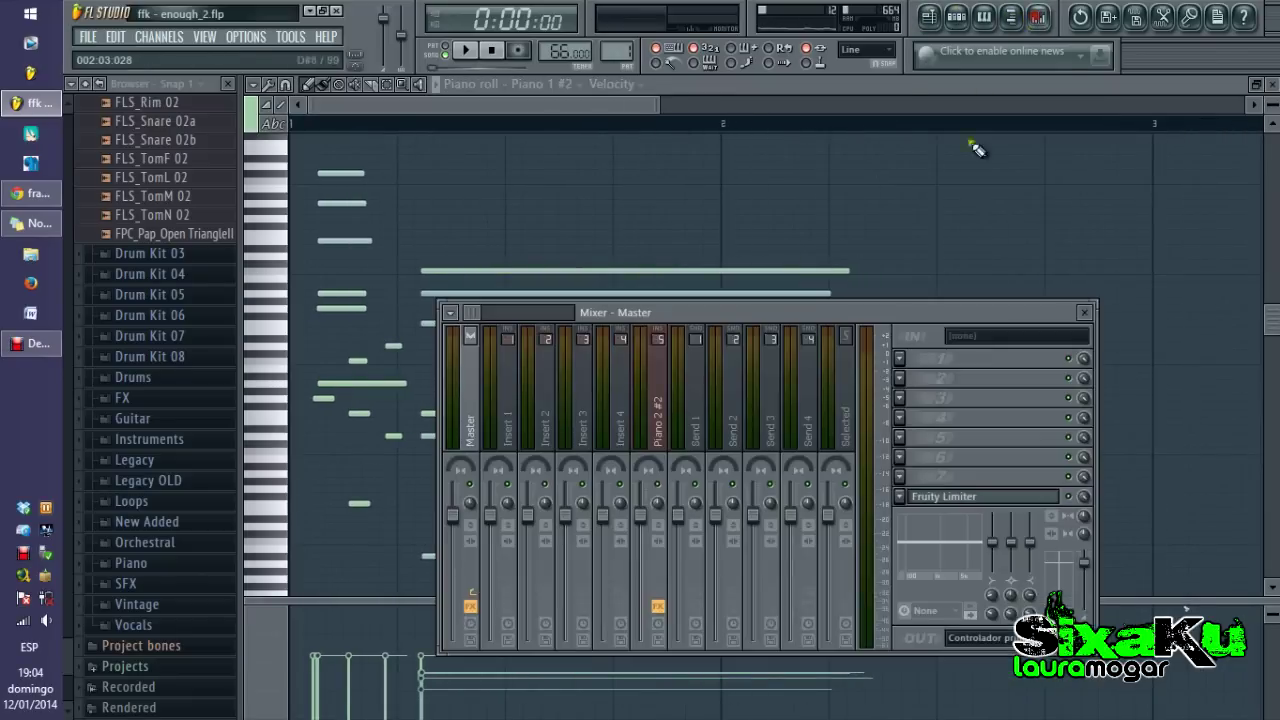
{"action": "left_click", "coordinate": [652, 422]}
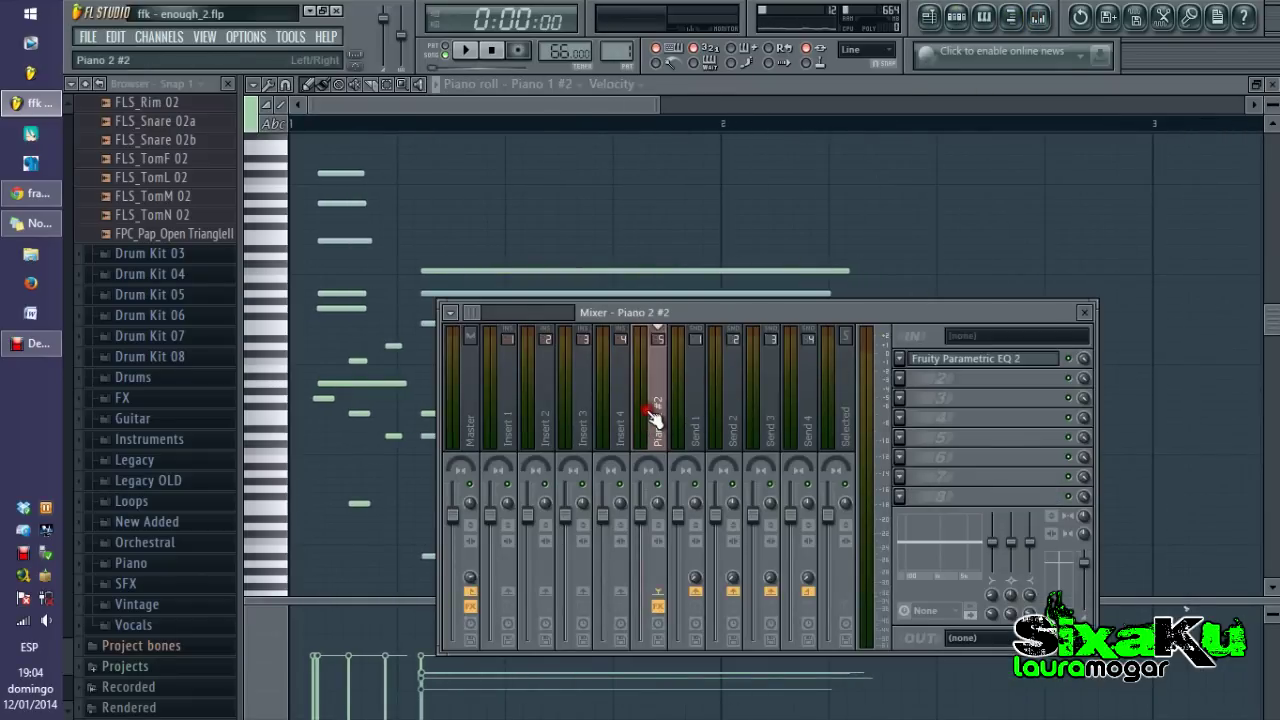
{"action": "left_click", "coordinate": [951, 360]}
{"action": "left_click_drag", "start_coordinate": [945, 350], "coordinate": [838, 243]}
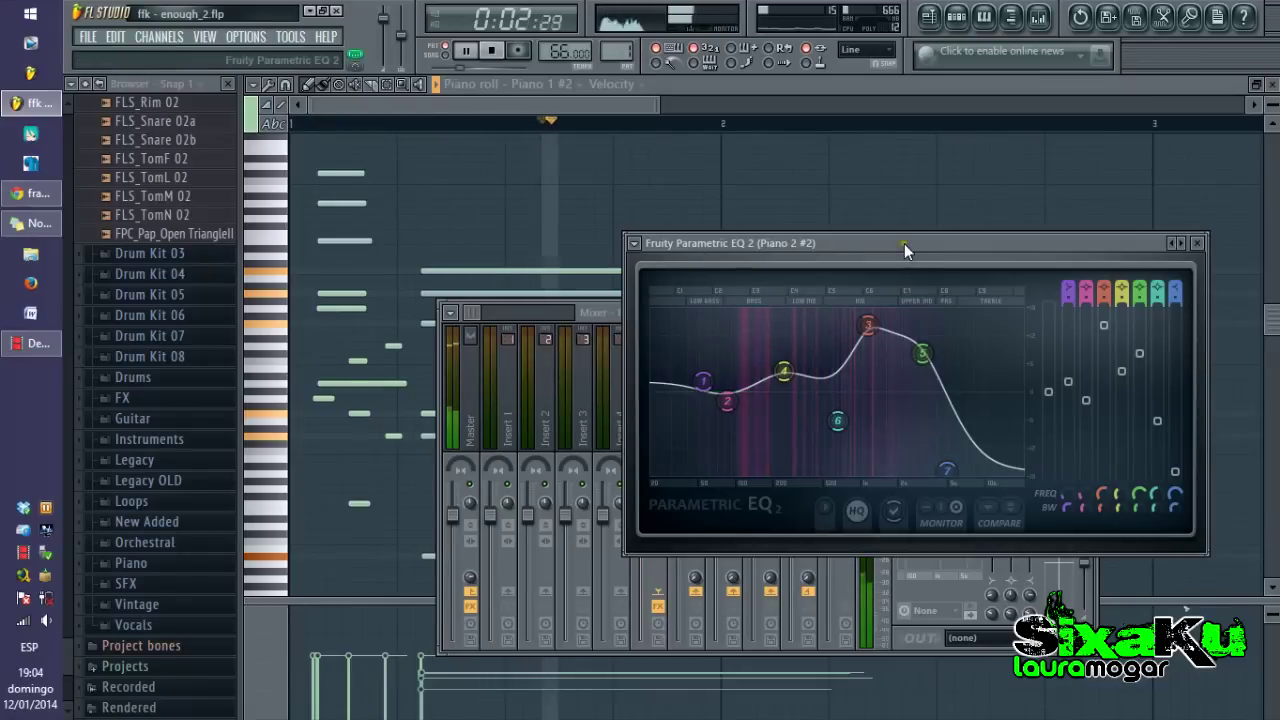
{"action": "key", "text": "space"}
Compare Pattern 1 with the Piano 2 #2 track's Fruity Parametric EQ 2 bypassed and enabled, and return to the playlist.
{"action": "left_click_drag", "start_coordinate": [904, 243], "coordinate": [633, 307]}
{"action": "left_click", "coordinate": [1037, 317]}
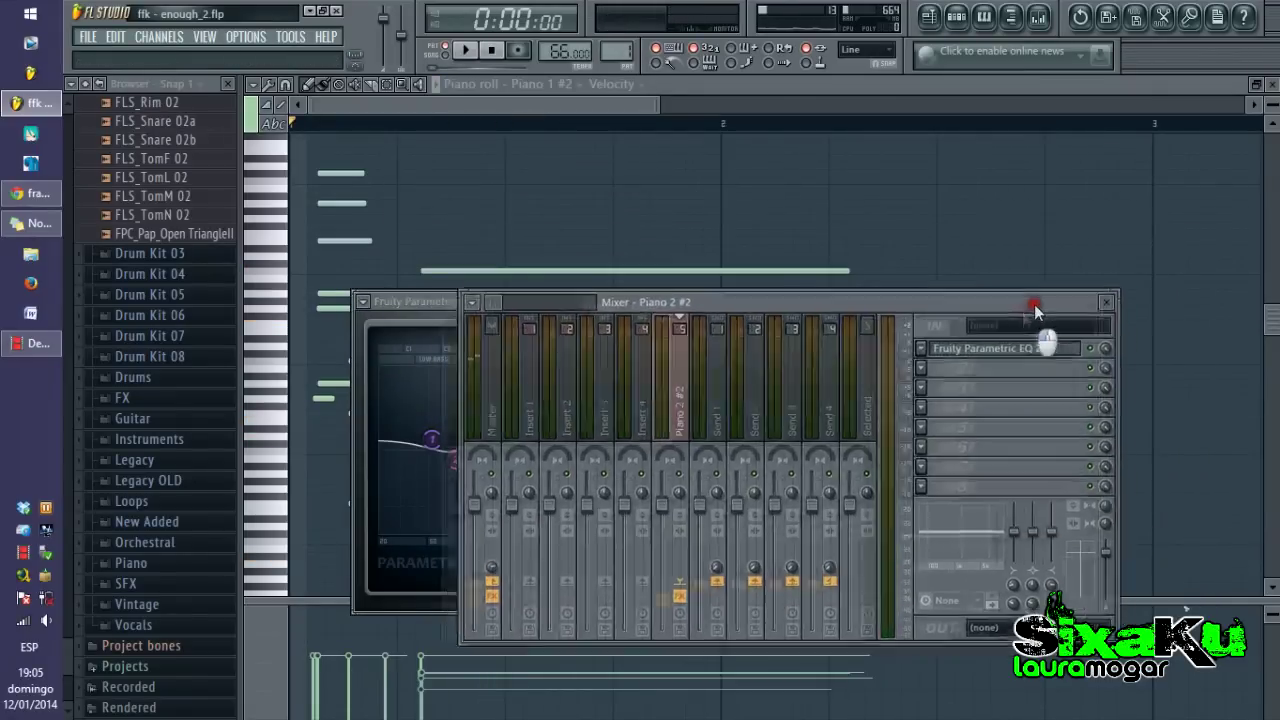
{"action": "key", "text": "space"}
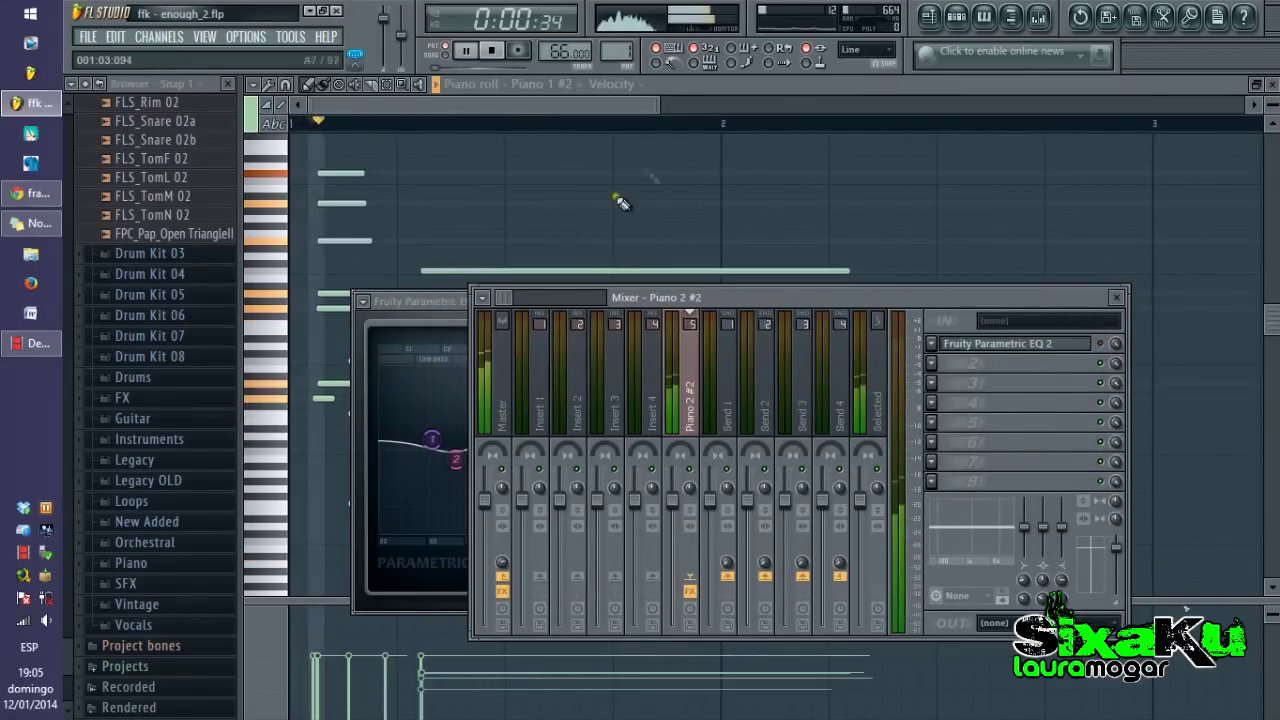
{"action": "key", "text": "space"}
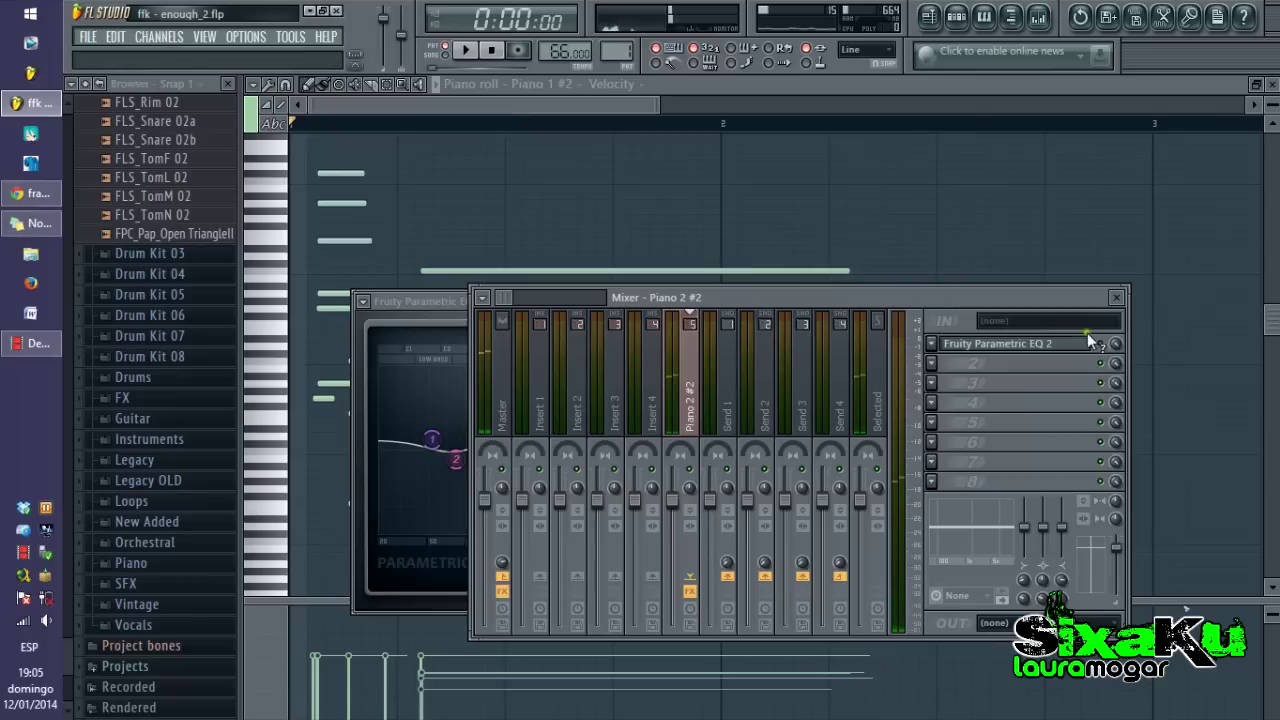
{"action": "key", "text": "space"}
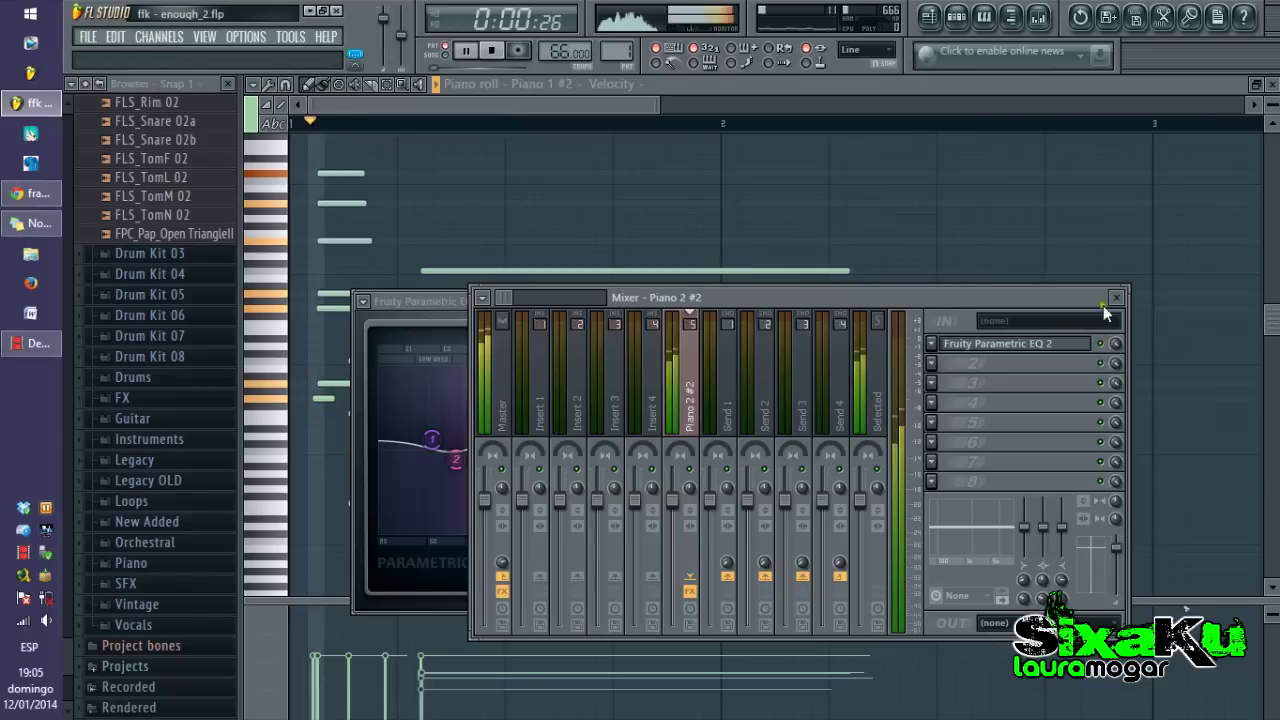
{"action": "key", "text": "space"}
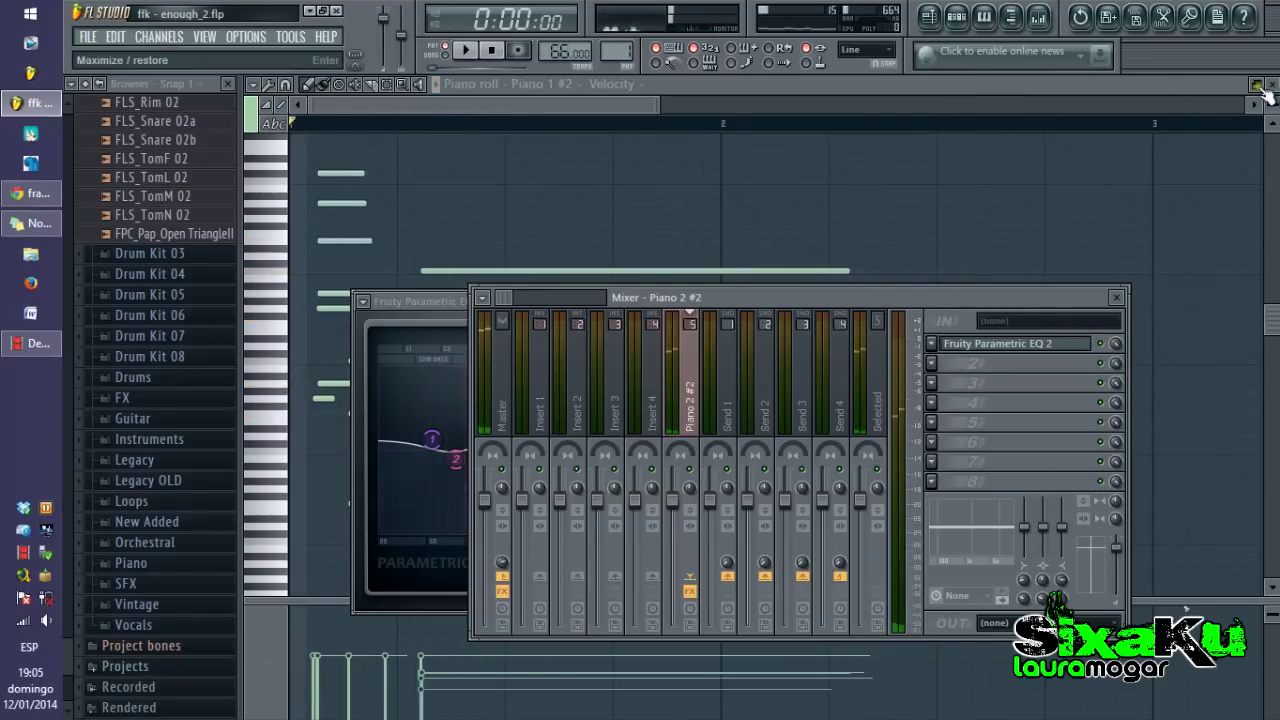
{"action": "left_click", "coordinate": [1270, 85]}
{"action": "left_click", "coordinate": [868, 86]}
Play Pattern 2 from the Piano track near the song's start, examine its Piano 1 #2 notes, and return to the playlist.
{"action": "scroll", "coordinate": [748, 281], "scroll_direction": "down", "scroll_amount": 5}
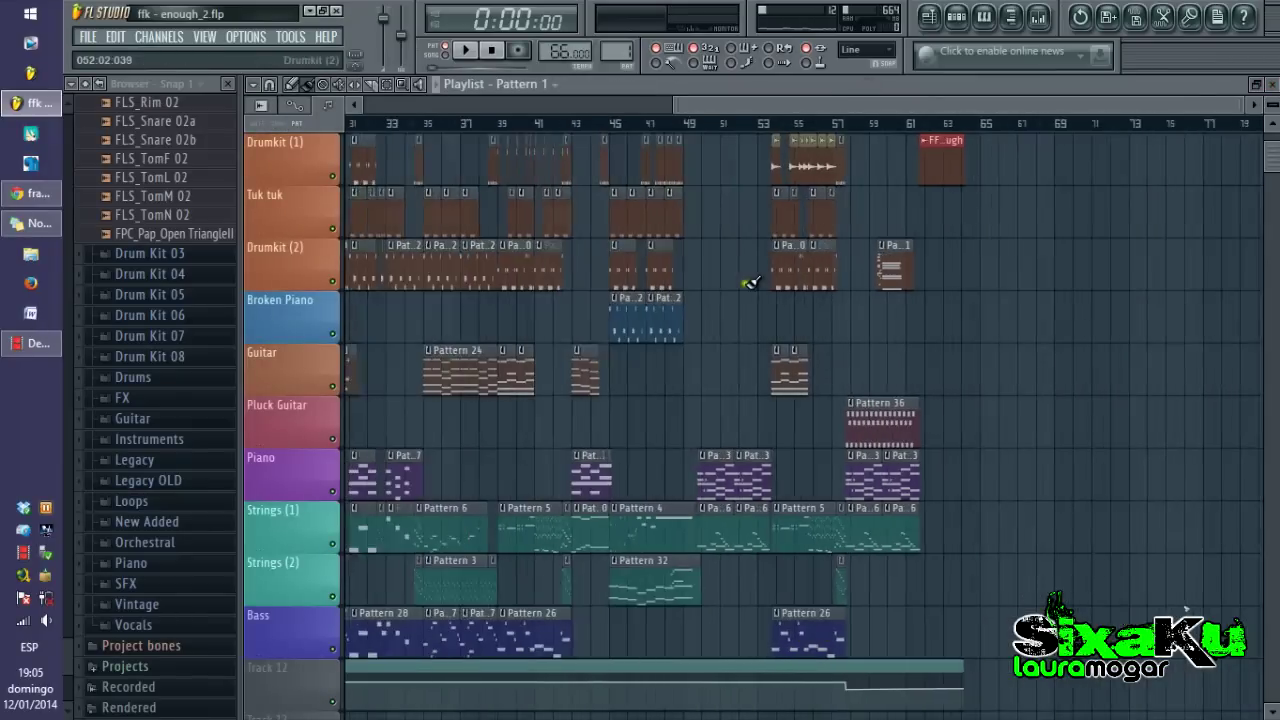
{"action": "scroll", "coordinate": [380, 428], "scroll_direction": "up", "scroll_amount": 5}
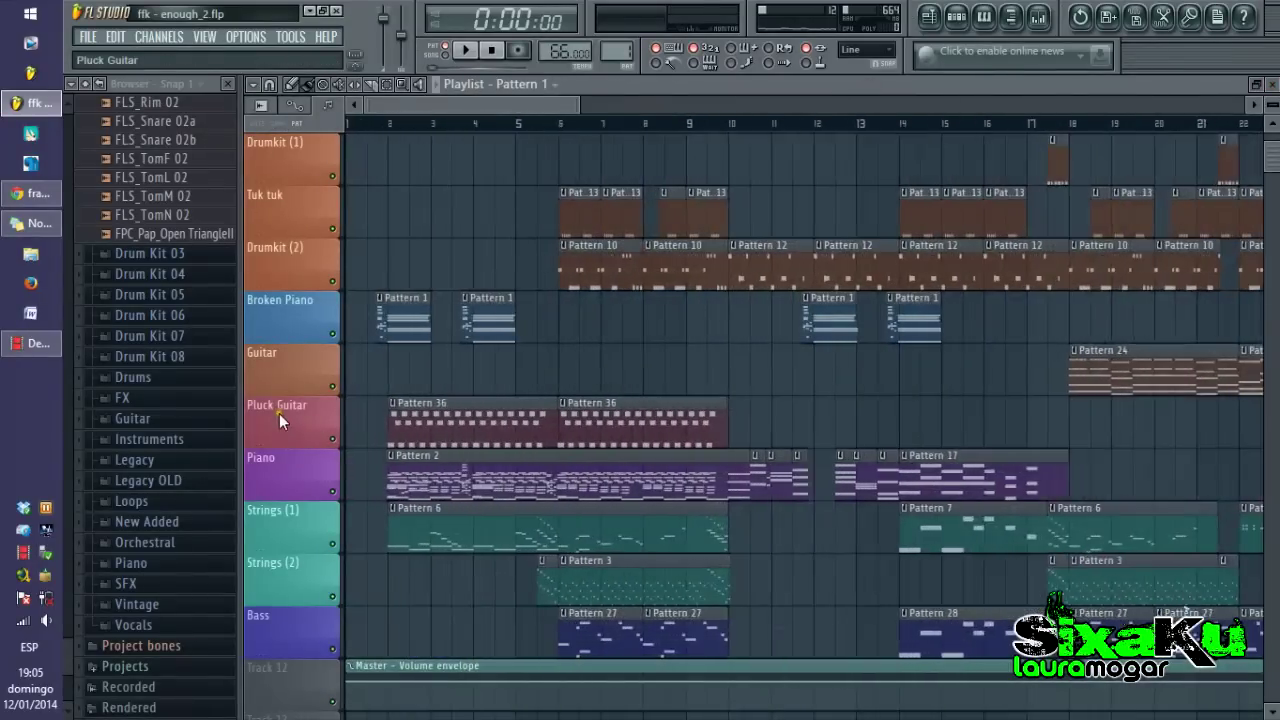
{"action": "left_click", "coordinate": [488, 476]}
{"action": "double_click", "coordinate": [488, 476]}
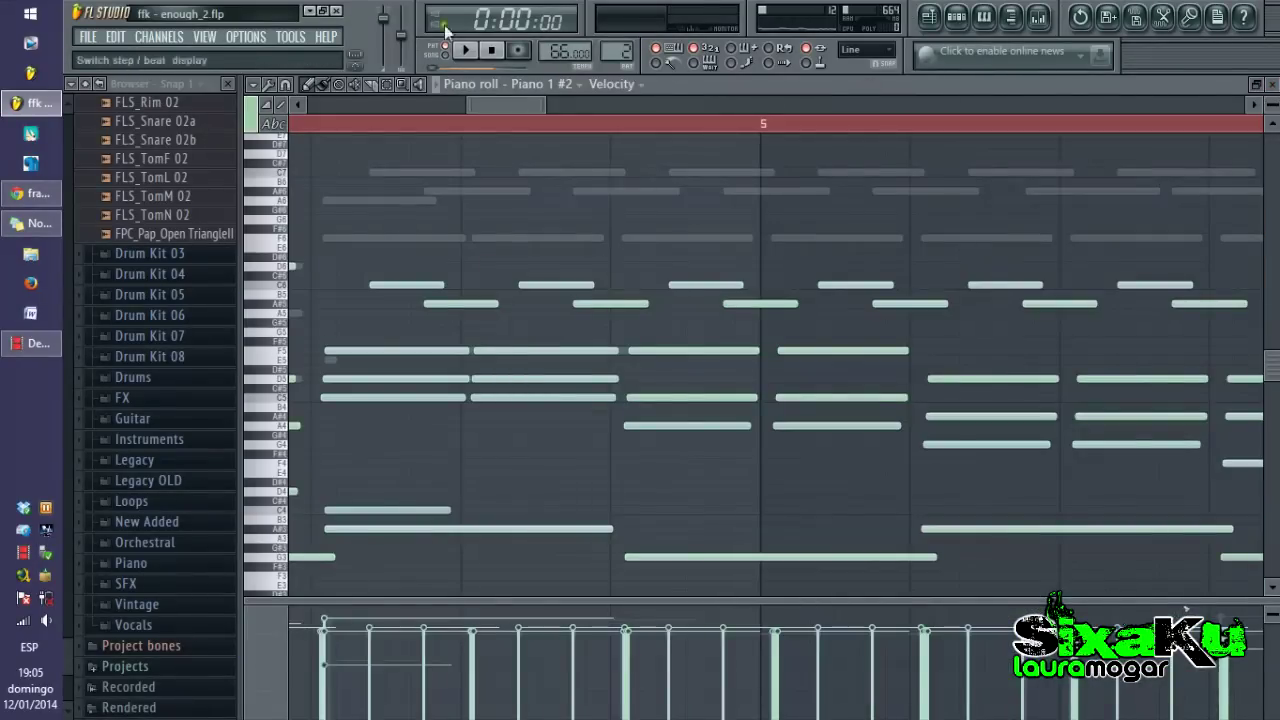
{"action": "scroll", "coordinate": [517, 259], "scroll_direction": "down", "scroll_amount": 5}
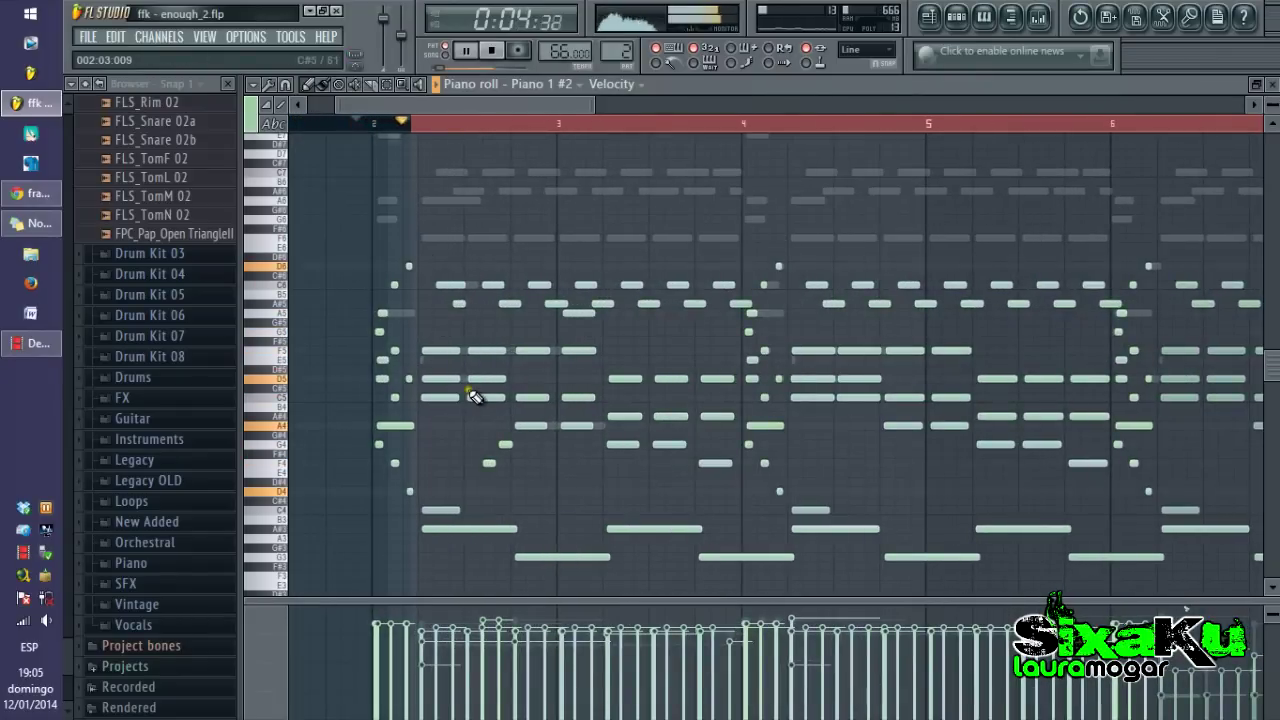
{"action": "scroll", "coordinate": [488, 430], "scroll_direction": "down", "scroll_amount": 2}
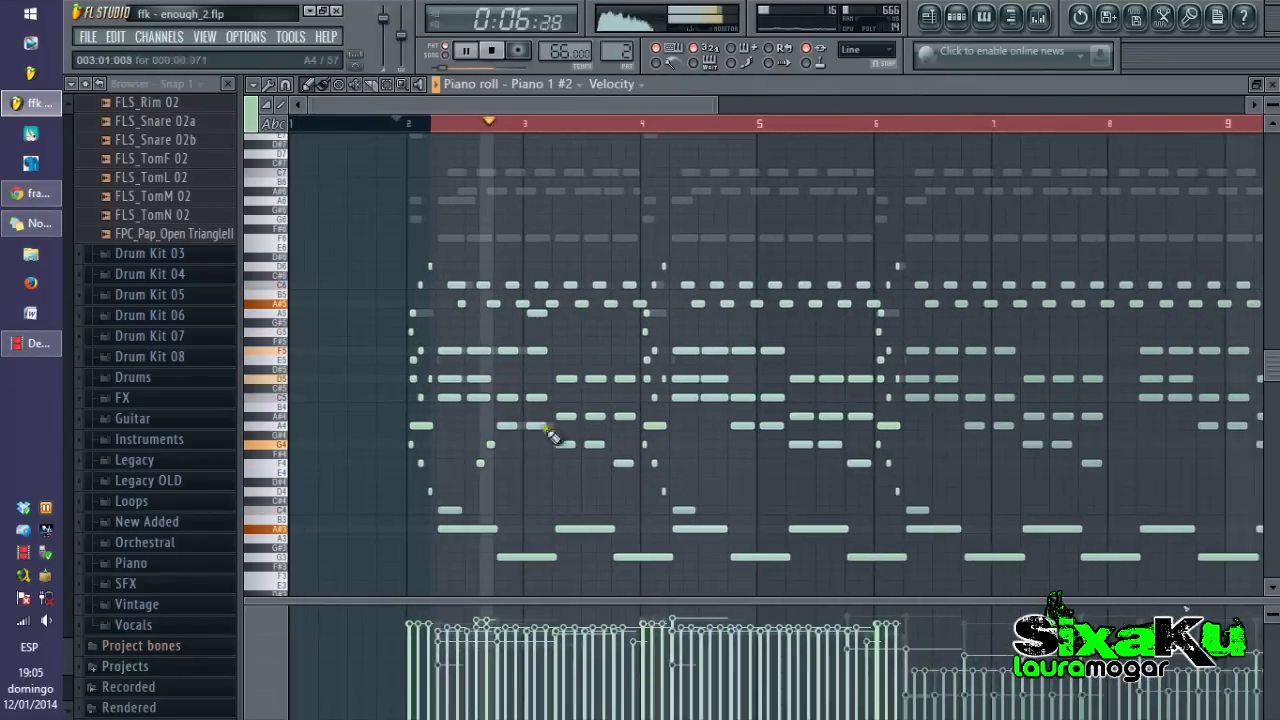
{"action": "scroll", "coordinate": [576, 415], "scroll_direction": "up", "scroll_amount": 2}
{"action": "scroll", "coordinate": [580, 414], "scroll_direction": "up", "scroll_amount": 2}
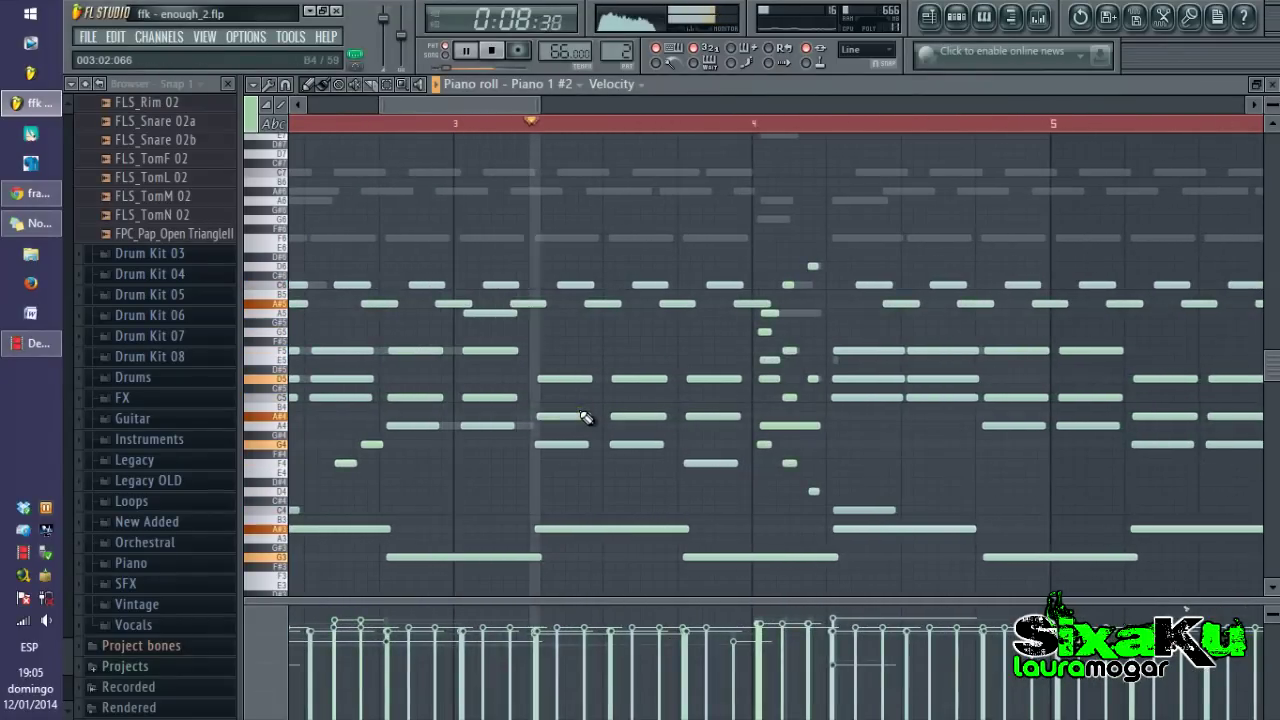
{"action": "scroll", "coordinate": [603, 403], "scroll_direction": "down", "scroll_amount": 4}
{"action": "scroll", "coordinate": [842, 365], "scroll_direction": "up", "scroll_amount": 3}
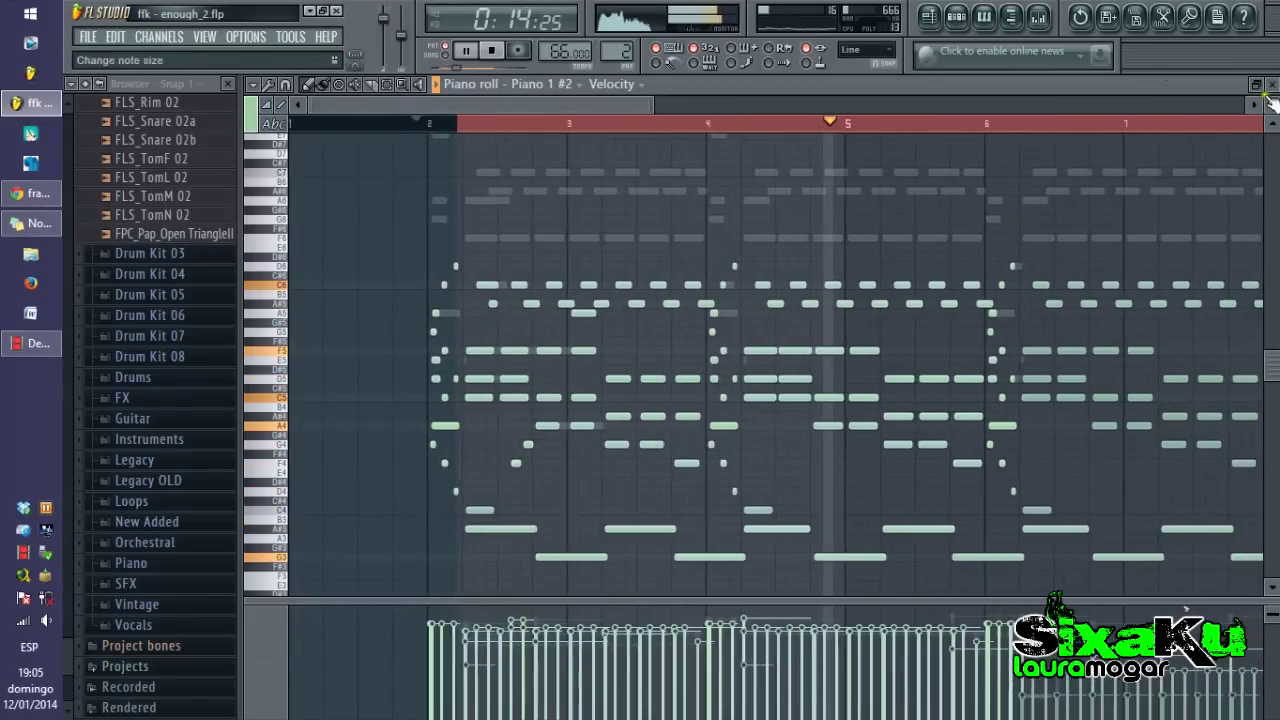
{"action": "left_click", "coordinate": [1273, 84]}
{"action": "key", "text": "F6"}
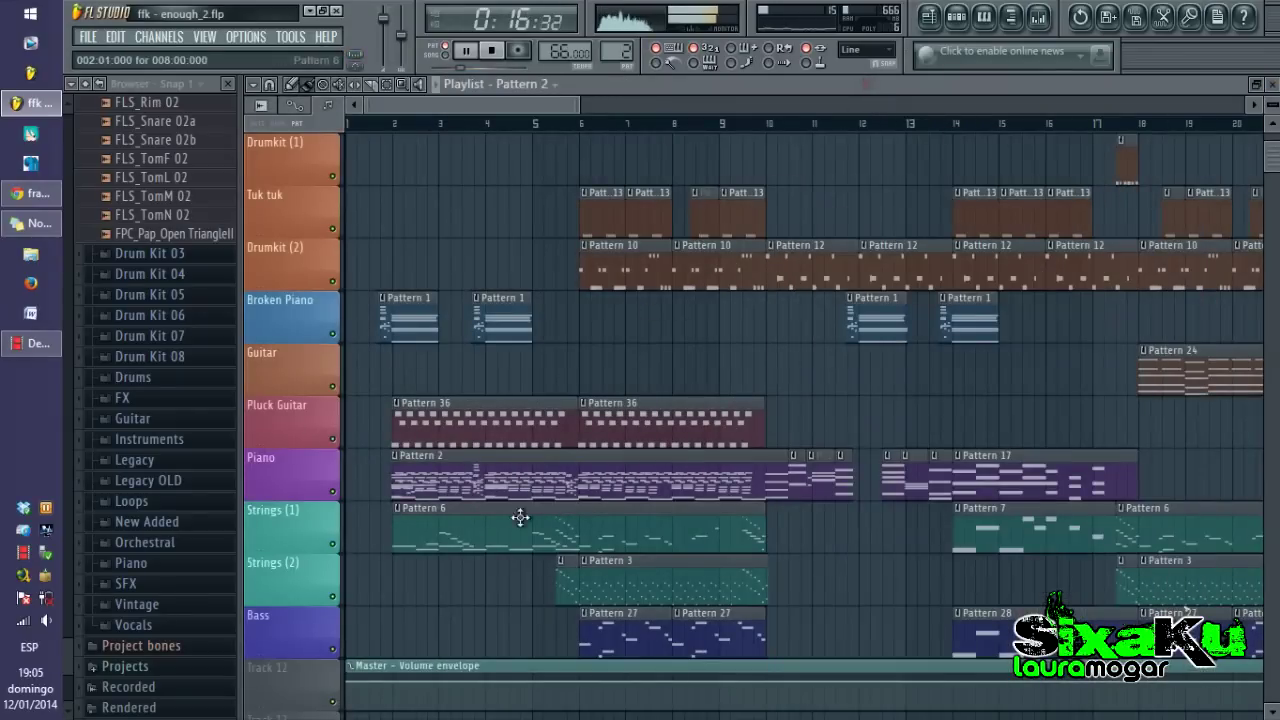
Play the first Pattern 6 clip on Strings (1) at bar 2, examine its FLS Strings notes, and return to the playlist.
{"action": "scroll", "coordinate": [457, 520], "scroll_direction": "down", "scroll_amount": 2}
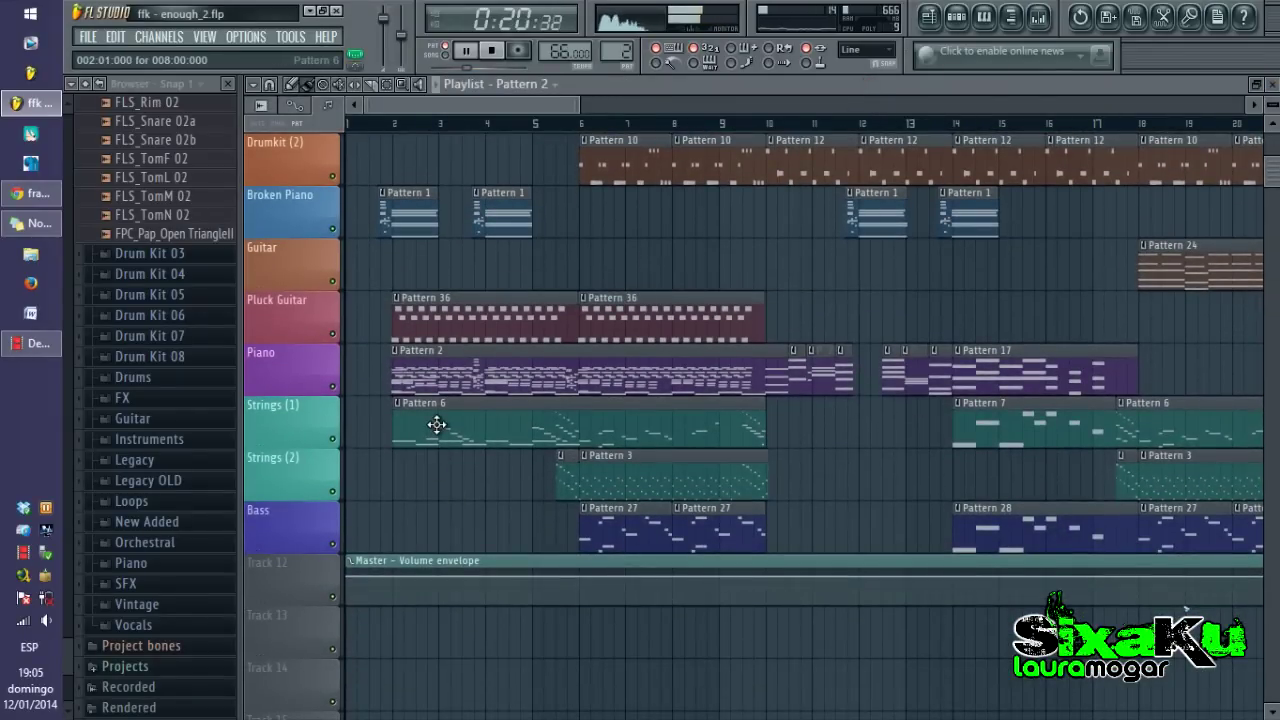
{"action": "double_click", "coordinate": [437, 425]}
{"action": "scroll", "coordinate": [457, 437], "scroll_direction": "down", "scroll_amount": 2}
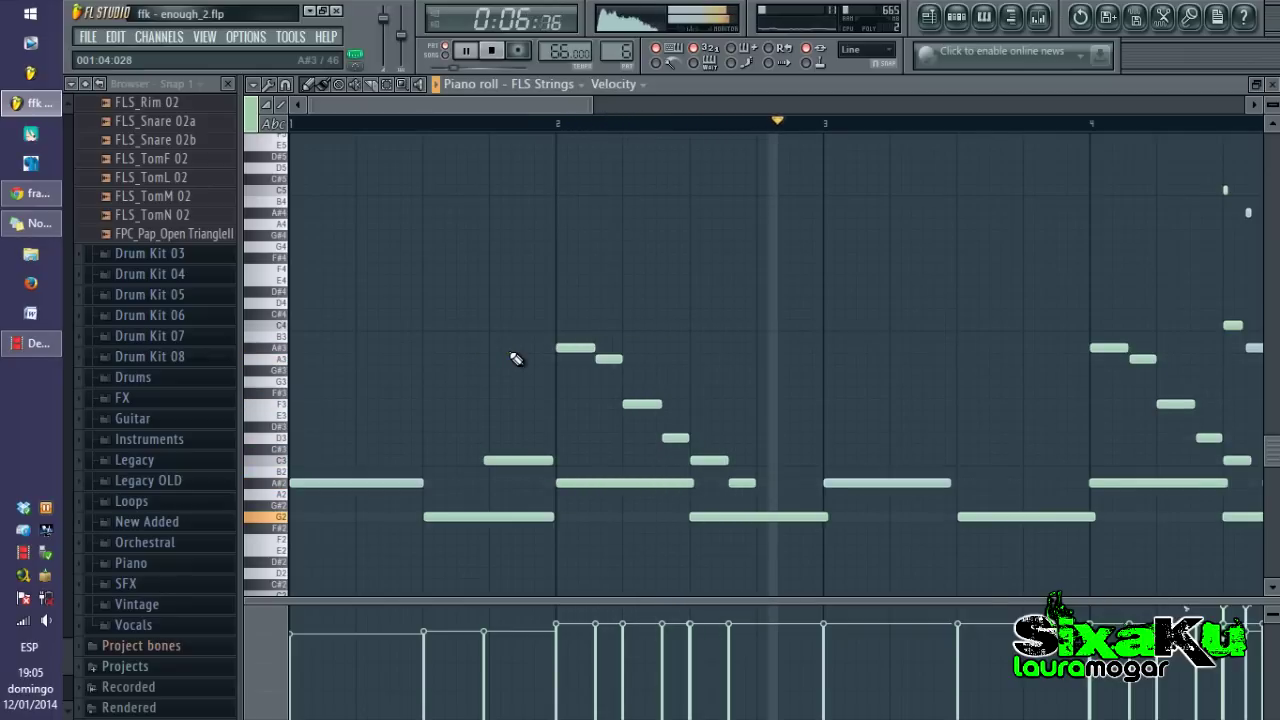
{"action": "scroll", "coordinate": [514, 358], "scroll_direction": "down", "scroll_amount": 2}
{"action": "left_click", "coordinate": [780, 124]}
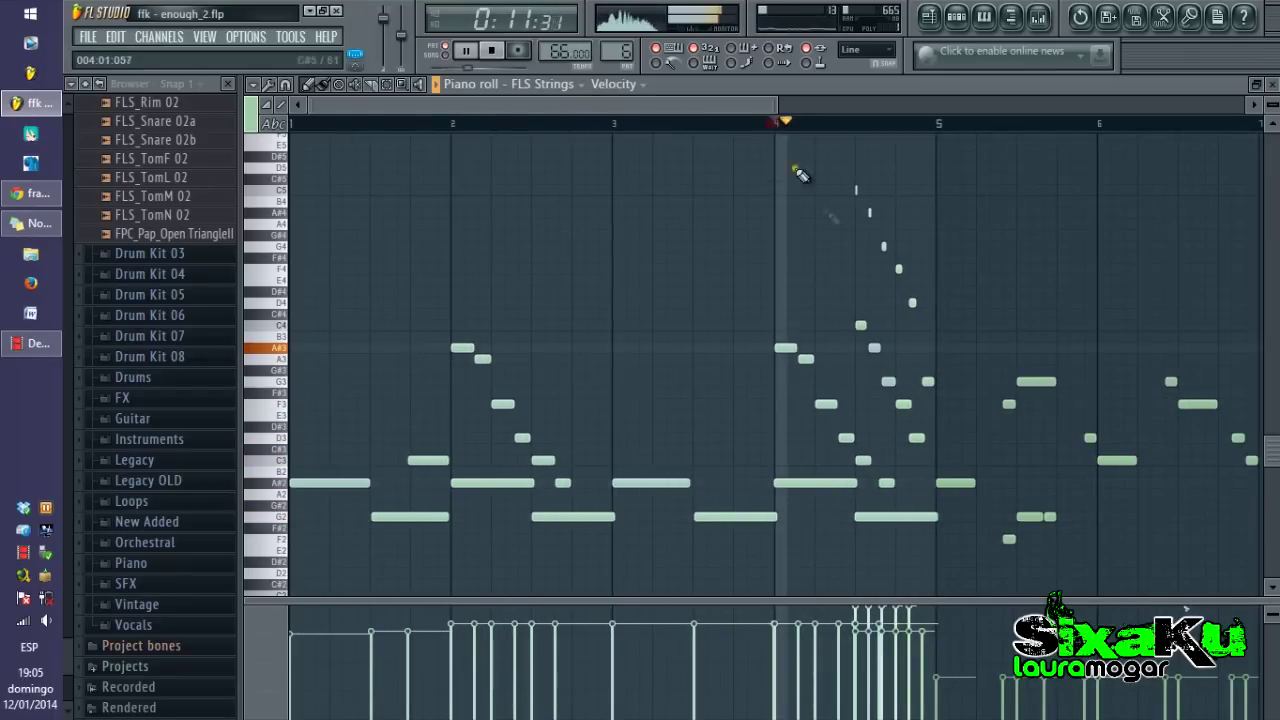
{"action": "scroll", "coordinate": [975, 325], "scroll_direction": "up", "scroll_amount": 2}
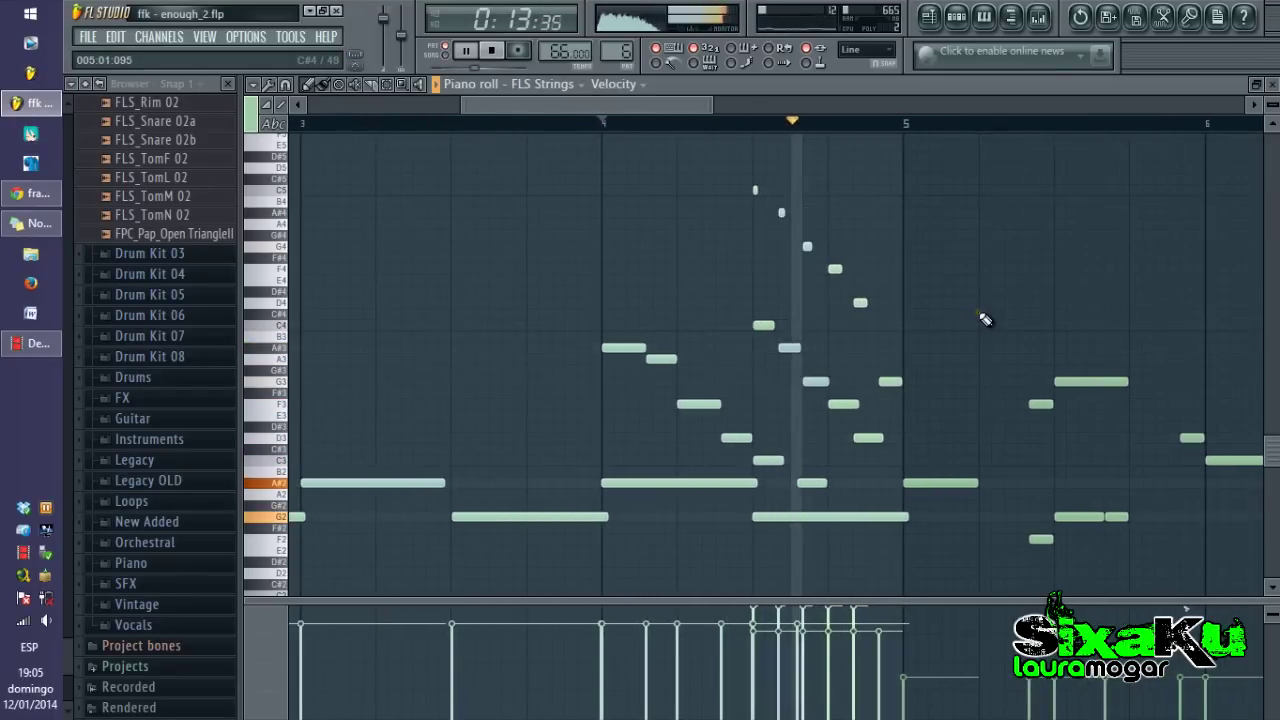
{"action": "scroll", "coordinate": [943, 343], "scroll_direction": "down", "scroll_amount": 2}
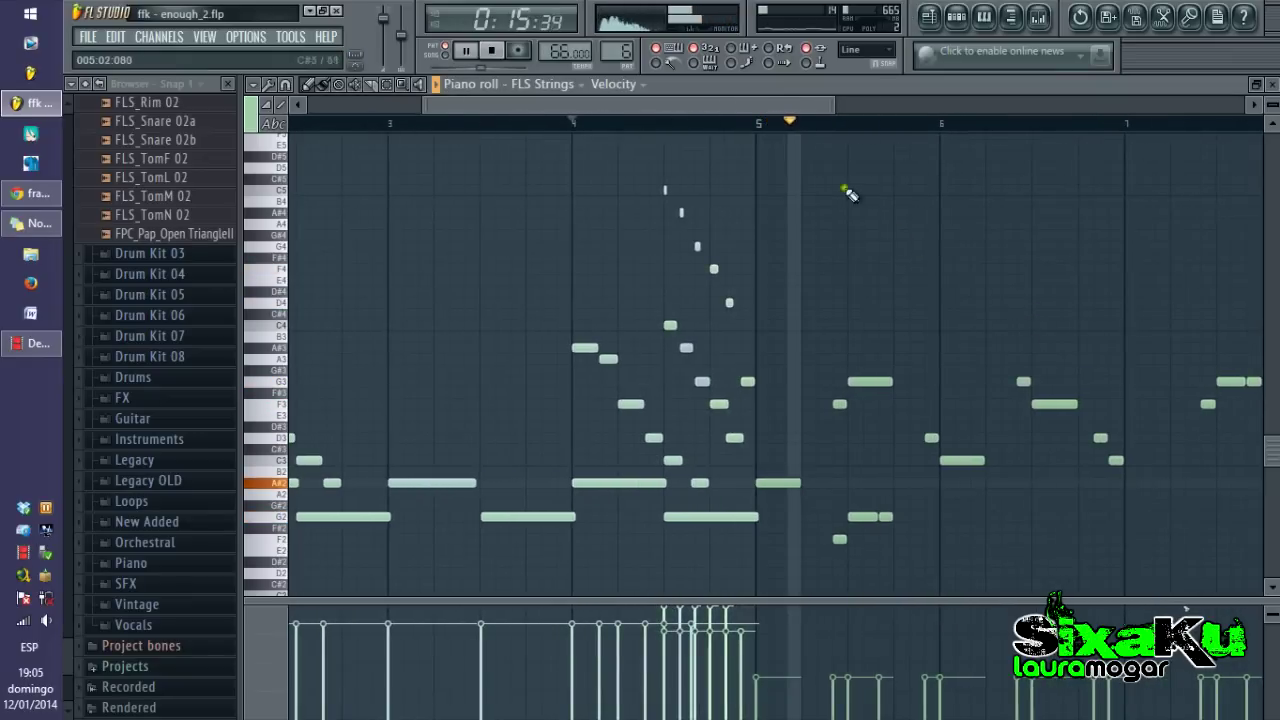
{"action": "left_click_drag", "start_coordinate": [757, 105], "coordinate": [964, 108]}
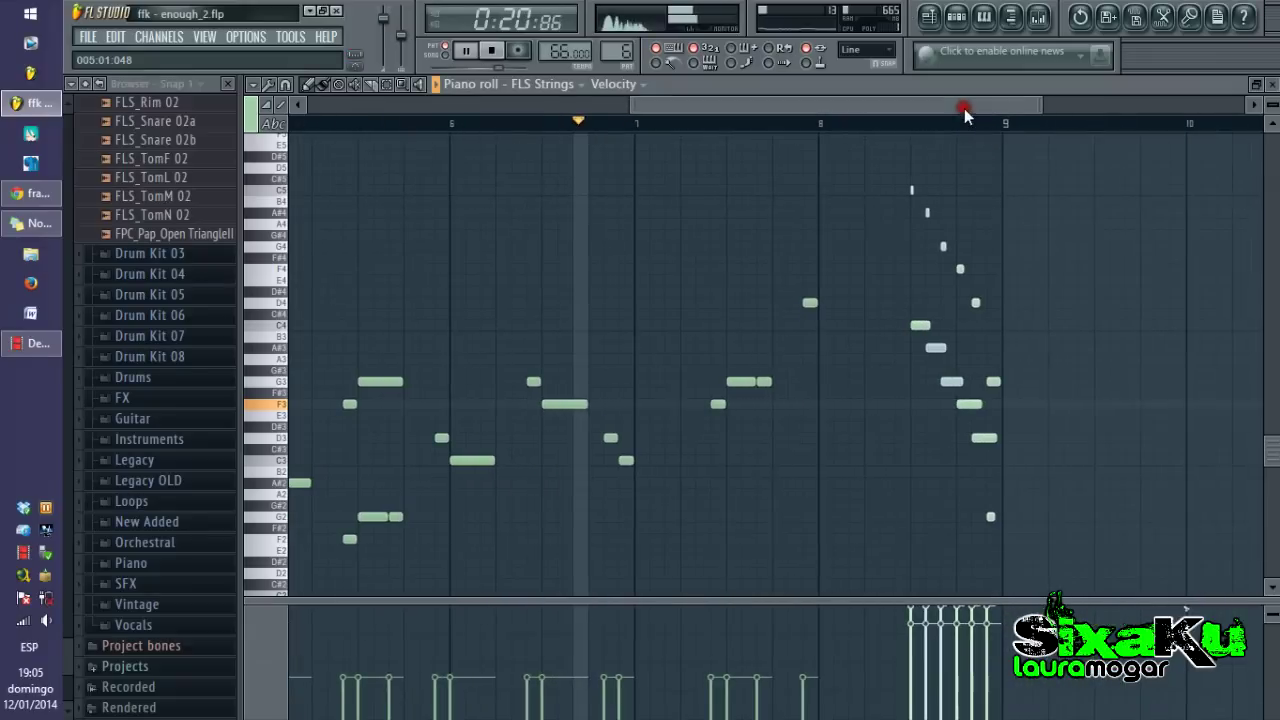
{"action": "left_click", "coordinate": [1272, 84]}
{"action": "left_click", "coordinate": [1053, 82]}
Play Pattern 27 from the Bass track, examine its Deep channel notes, and close the piano roll.
{"action": "scroll", "coordinate": [684, 496], "scroll_direction": "down", "scroll_amount": 2}
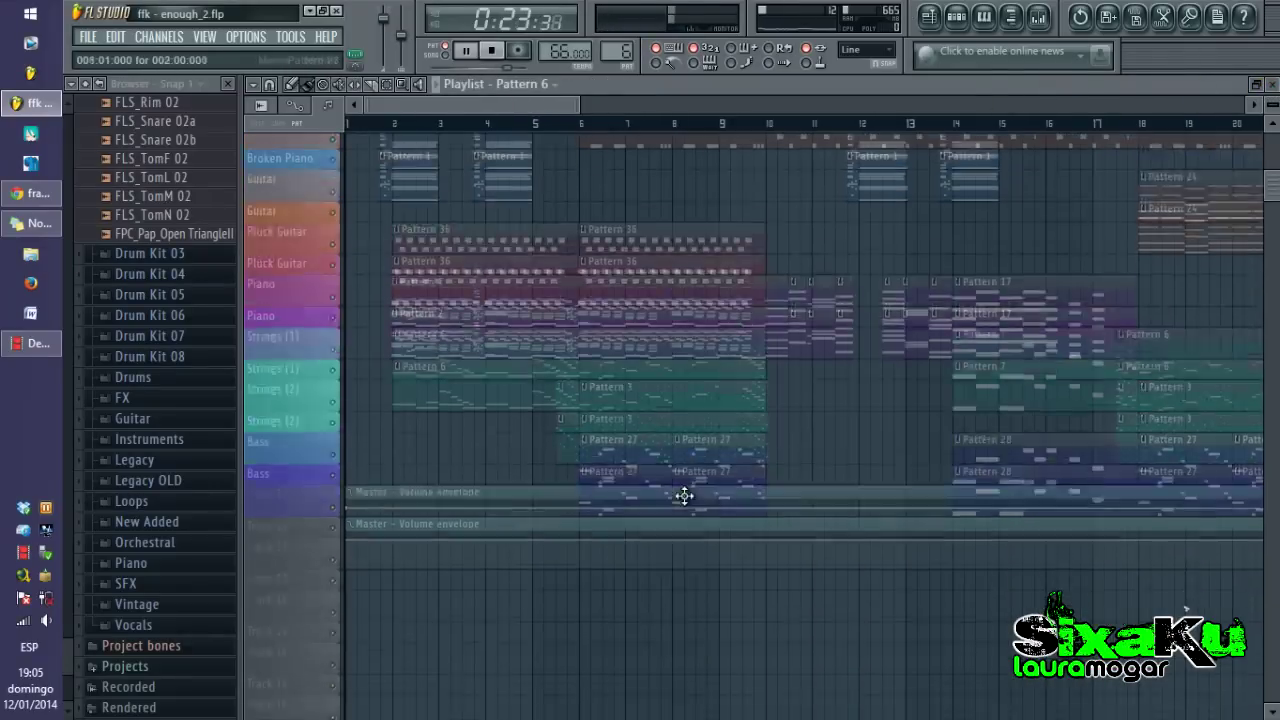
{"action": "scroll", "coordinate": [684, 496], "scroll_direction": "down", "scroll_amount": 1}
{"action": "double_click", "coordinate": [628, 421]}
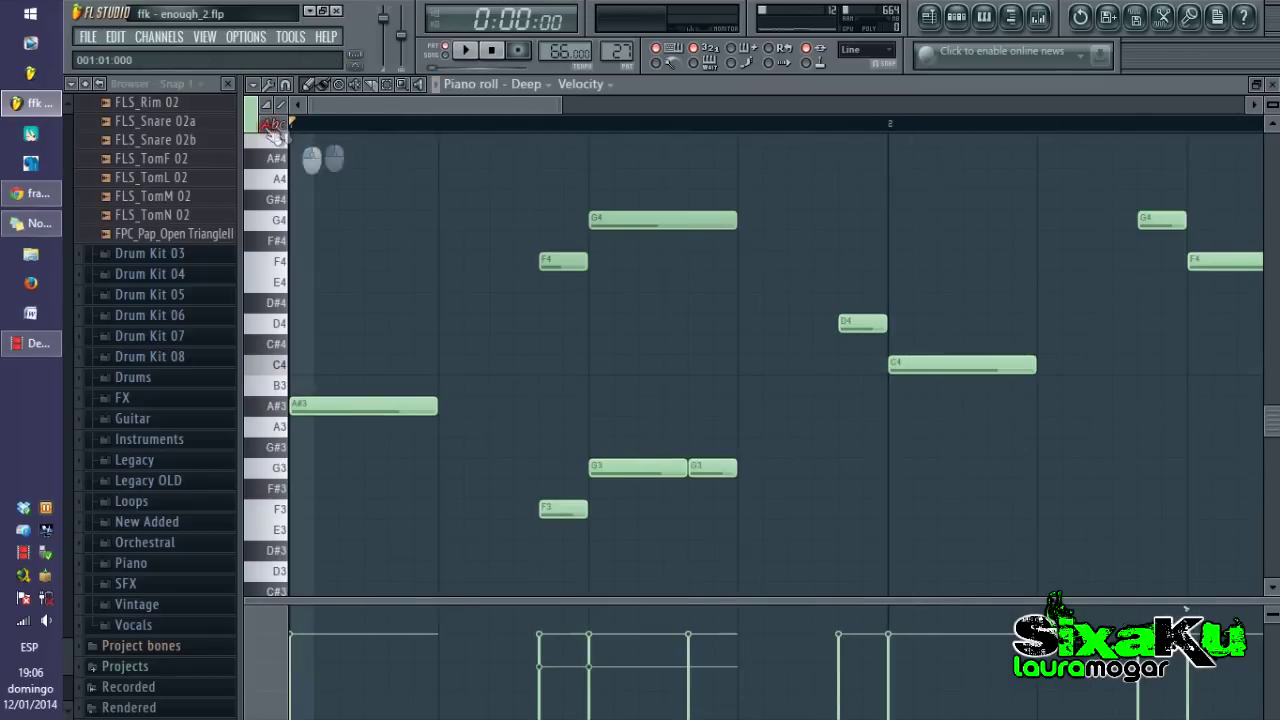
{"action": "scroll", "coordinate": [473, 387], "scroll_direction": "down", "scroll_amount": 3, "text": "ctrl"}
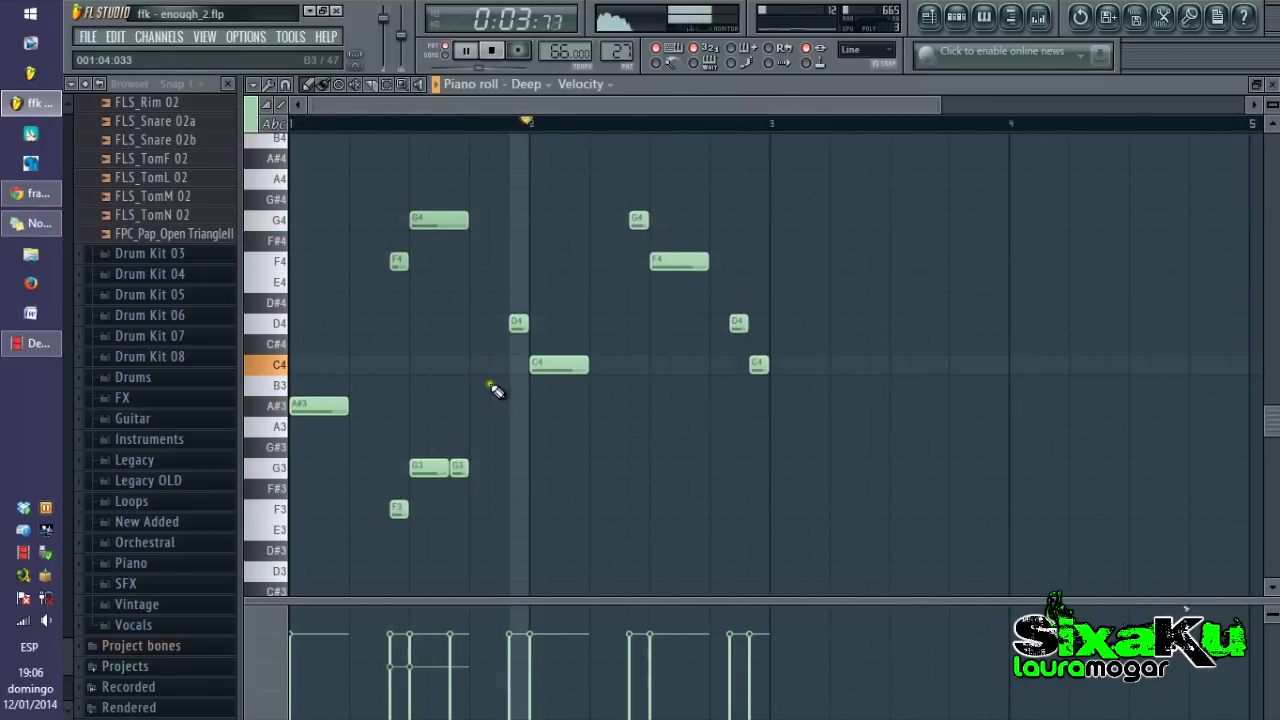
{"action": "left_click", "coordinate": [1272, 84]}
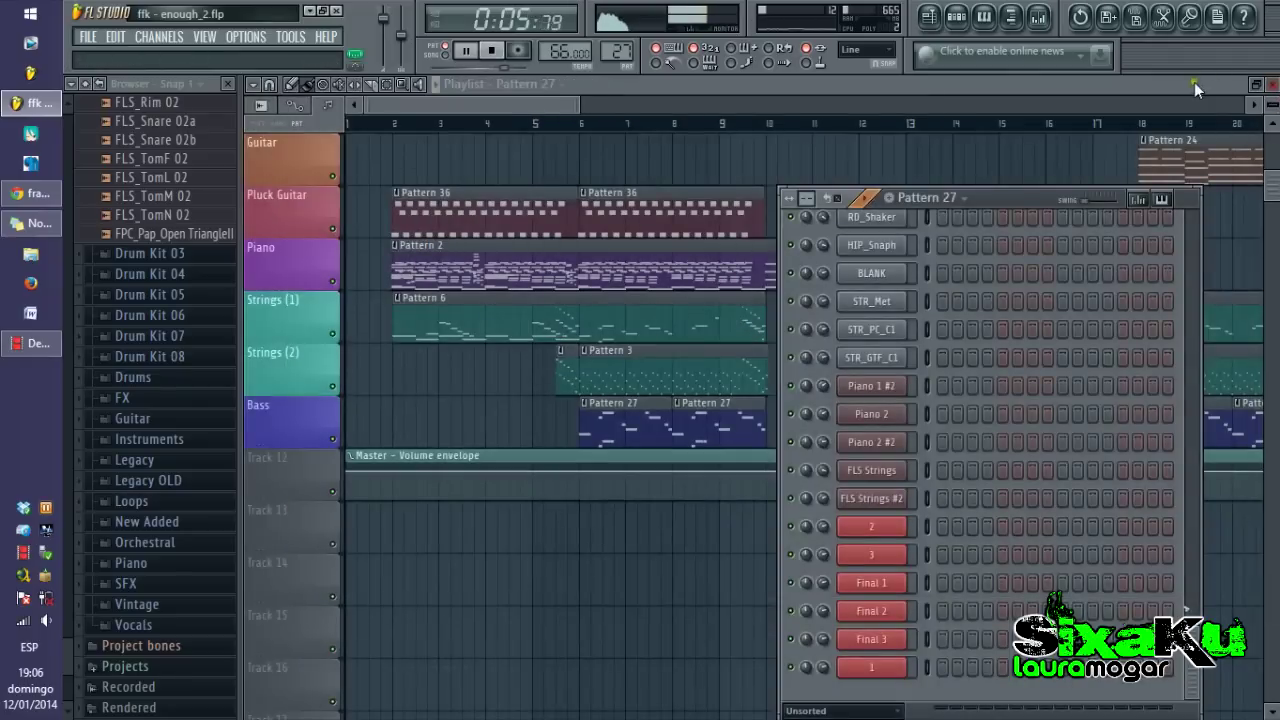
Play Pattern 28 from the Bass track, examine its Deep channel notes, and return to the stopped playlist.
{"action": "left_click", "coordinate": [1188, 87]}
{"action": "double_click", "coordinate": [991, 432]}
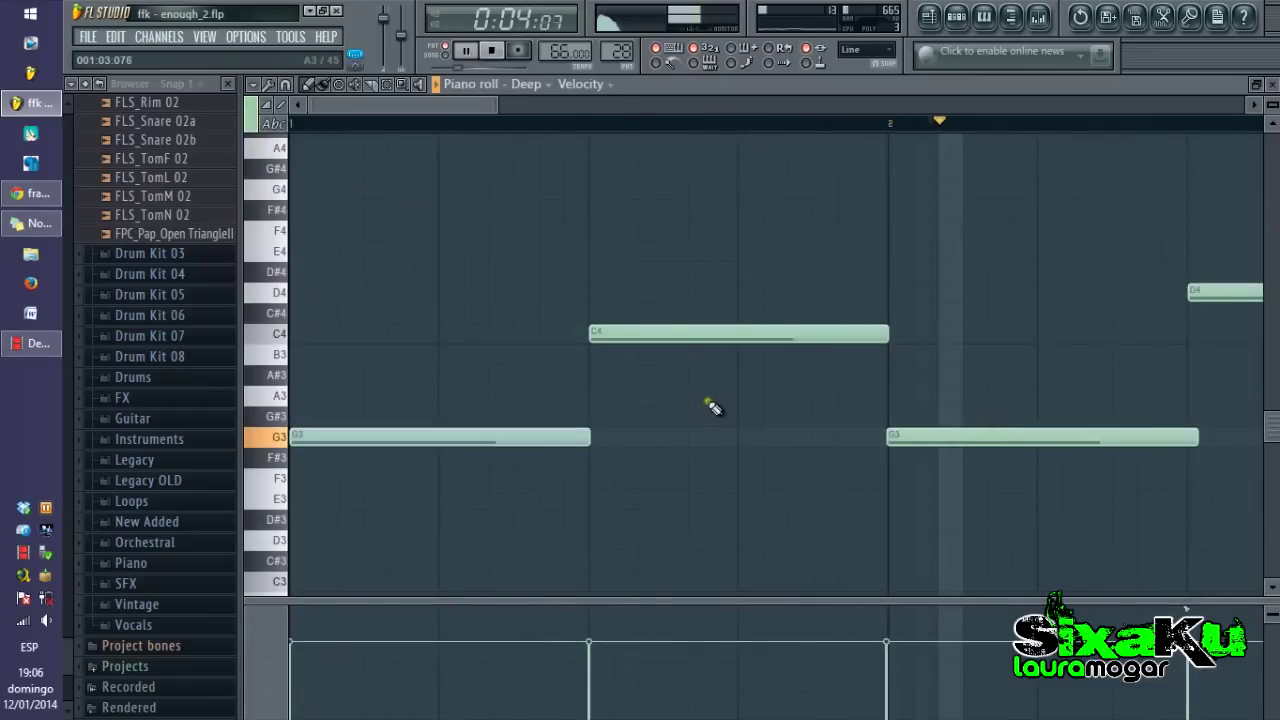
{"action": "scroll", "coordinate": [709, 408], "scroll_direction": "down", "scroll_amount": 2, "text": "ctrl"}
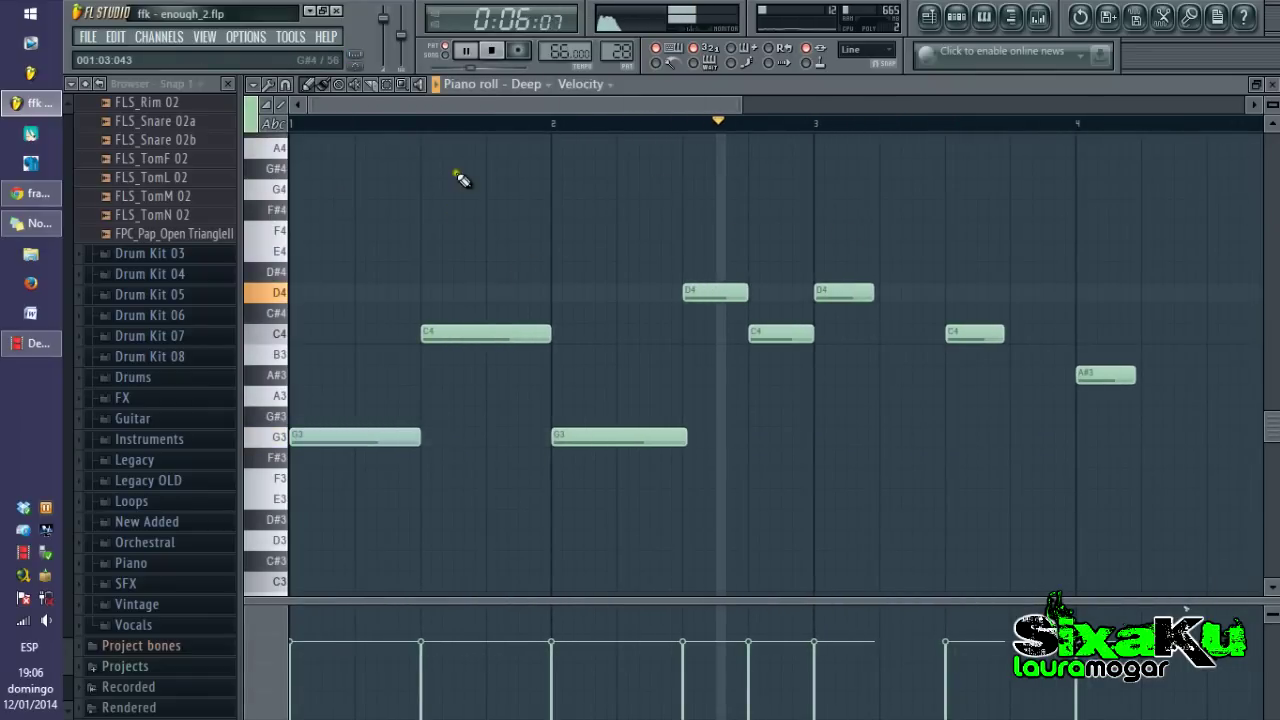
{"action": "left_click", "coordinate": [1273, 86]}
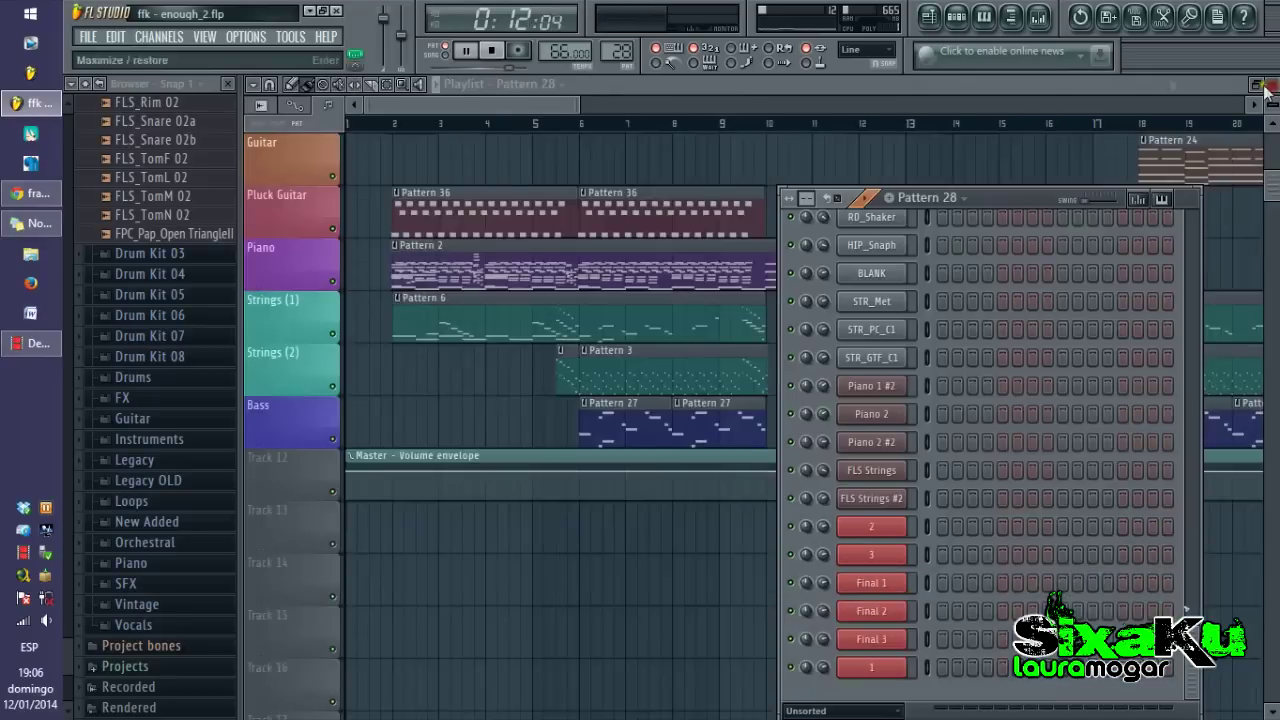
{"action": "left_click", "coordinate": [1119, 80]}
{"action": "scroll", "coordinate": [812, 330], "scroll_direction": "down", "scroll_amount": 4}
{"action": "key", "text": "space"}
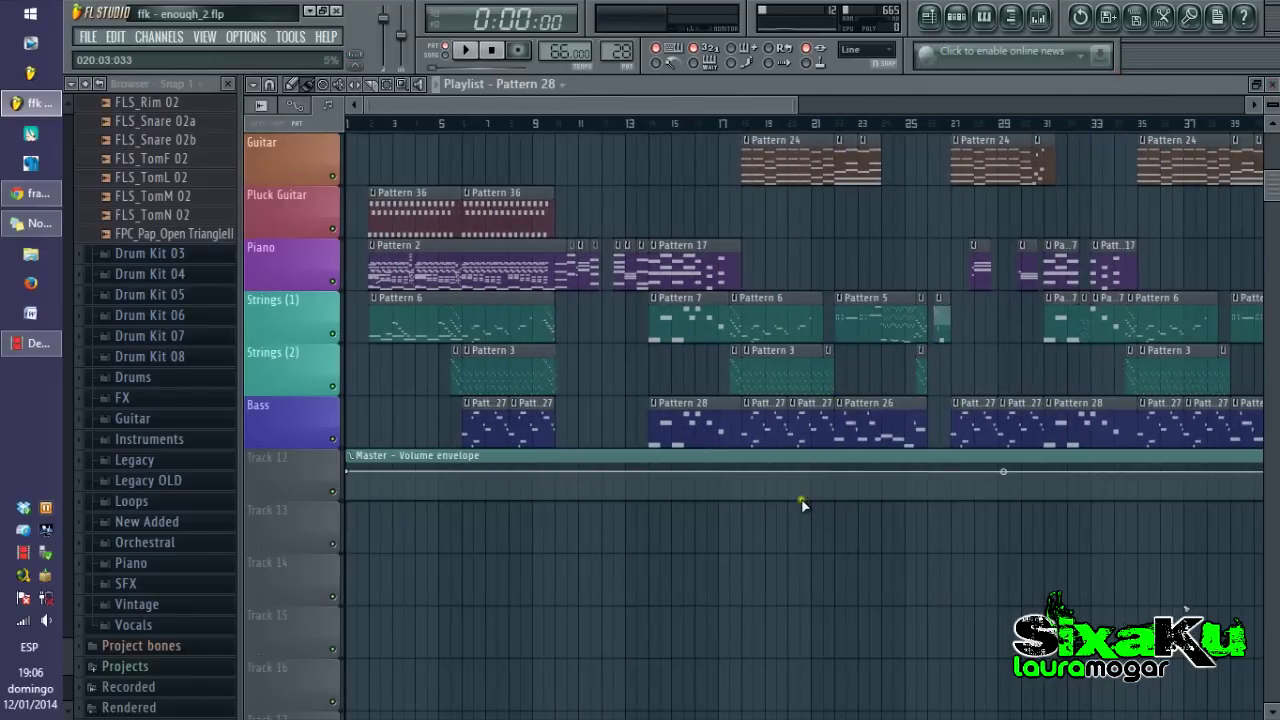
Play Pattern 26 from the Bass track from its start, examine its Deep notes, and return to the playlist.
{"action": "scroll", "coordinate": [803, 504], "scroll_direction": "up", "scroll_amount": 4}
{"action": "double_click", "coordinate": [916, 421]}
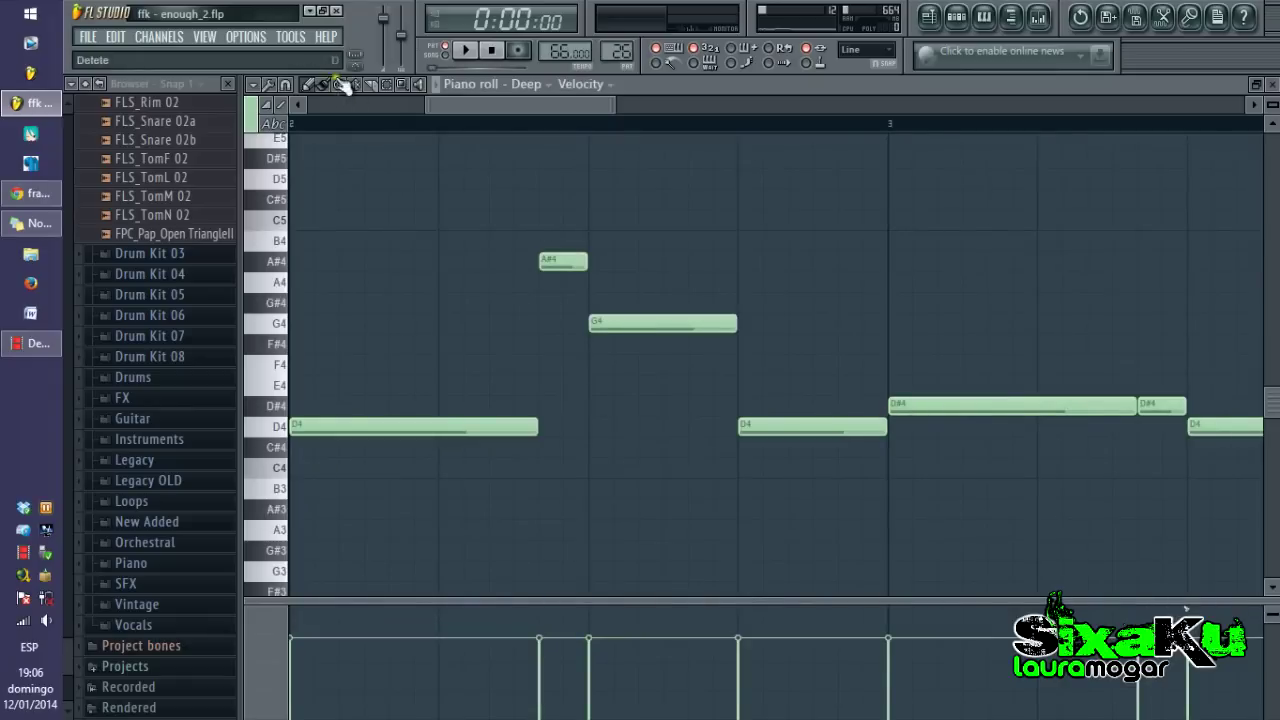
{"action": "left_click_drag", "start_coordinate": [333, 126], "coordinate": [172, 133]}
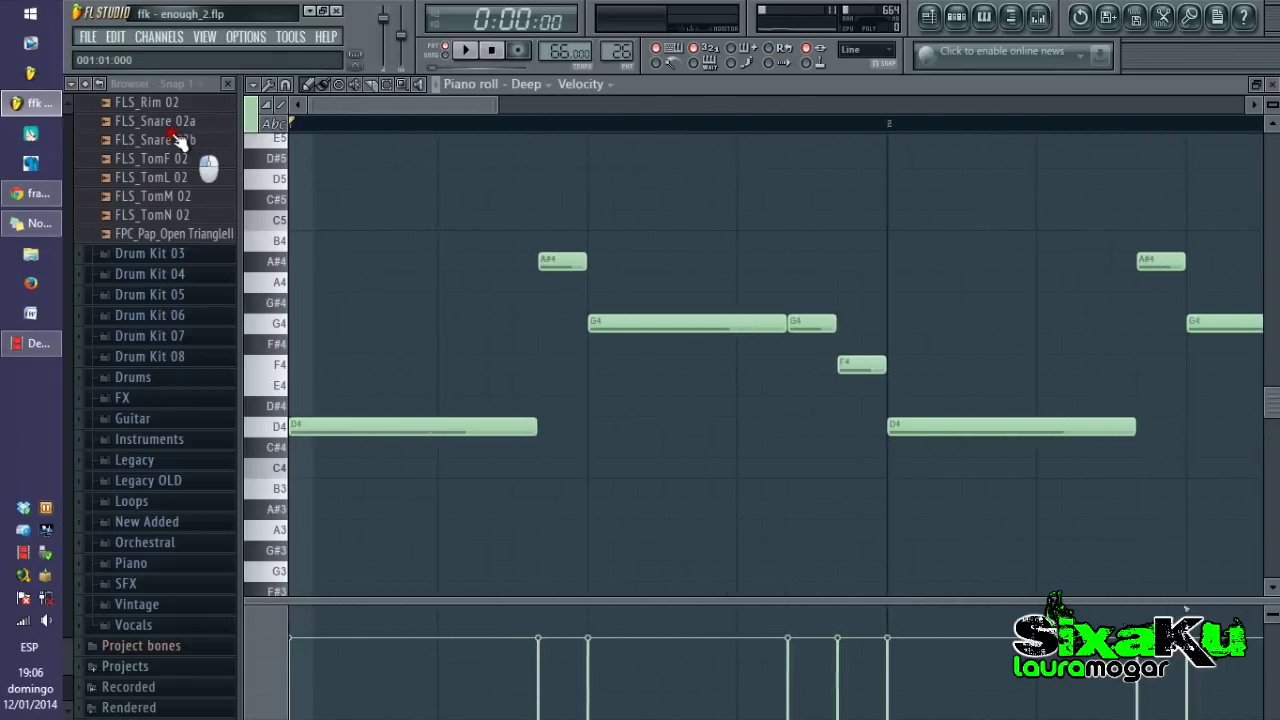
{"action": "key", "text": "space"}
{"action": "scroll", "coordinate": [451, 286], "scroll_direction": "down", "scroll_amount": 4}
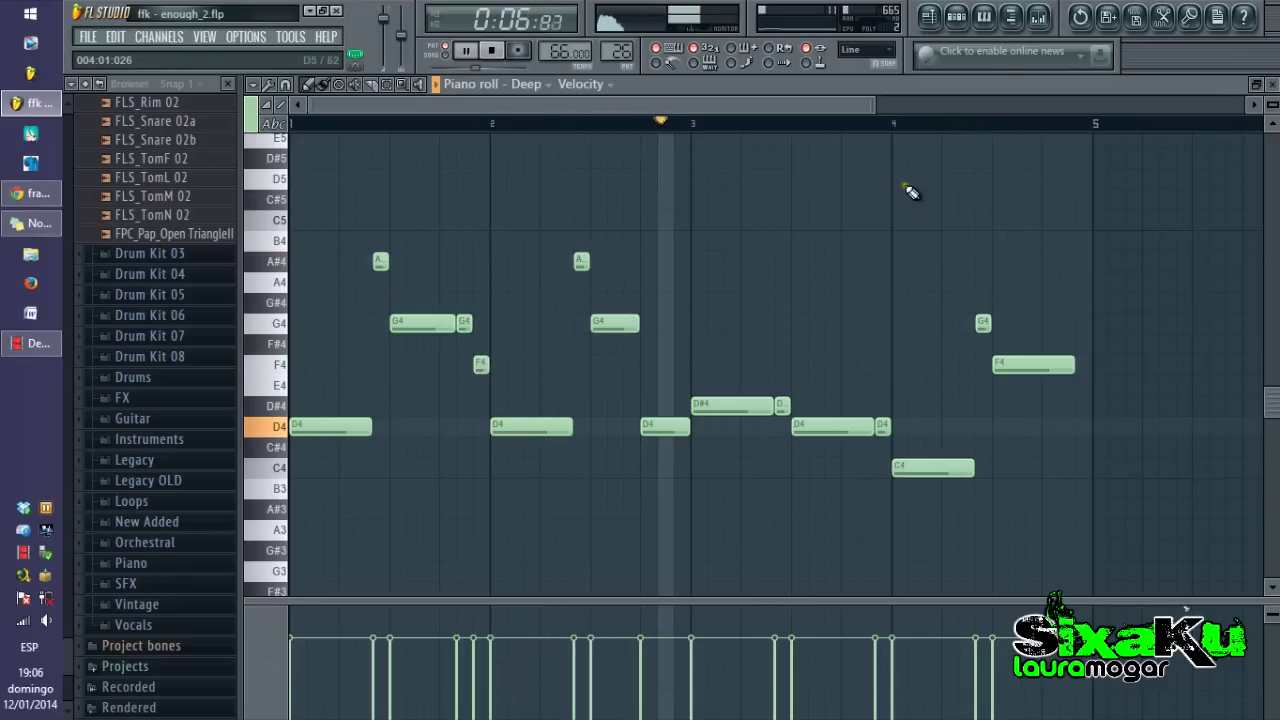
{"action": "left_click", "coordinate": [1273, 86]}
{"action": "key", "text": "space"}
{"action": "left_click", "coordinate": [879, 89]}
Play the Pattern 10 clip at bar 6 on Drumkit (2) and examine its HIP_Kick notes.
{"action": "scroll", "coordinate": [703, 254], "scroll_direction": "down", "scroll_amount": 6}
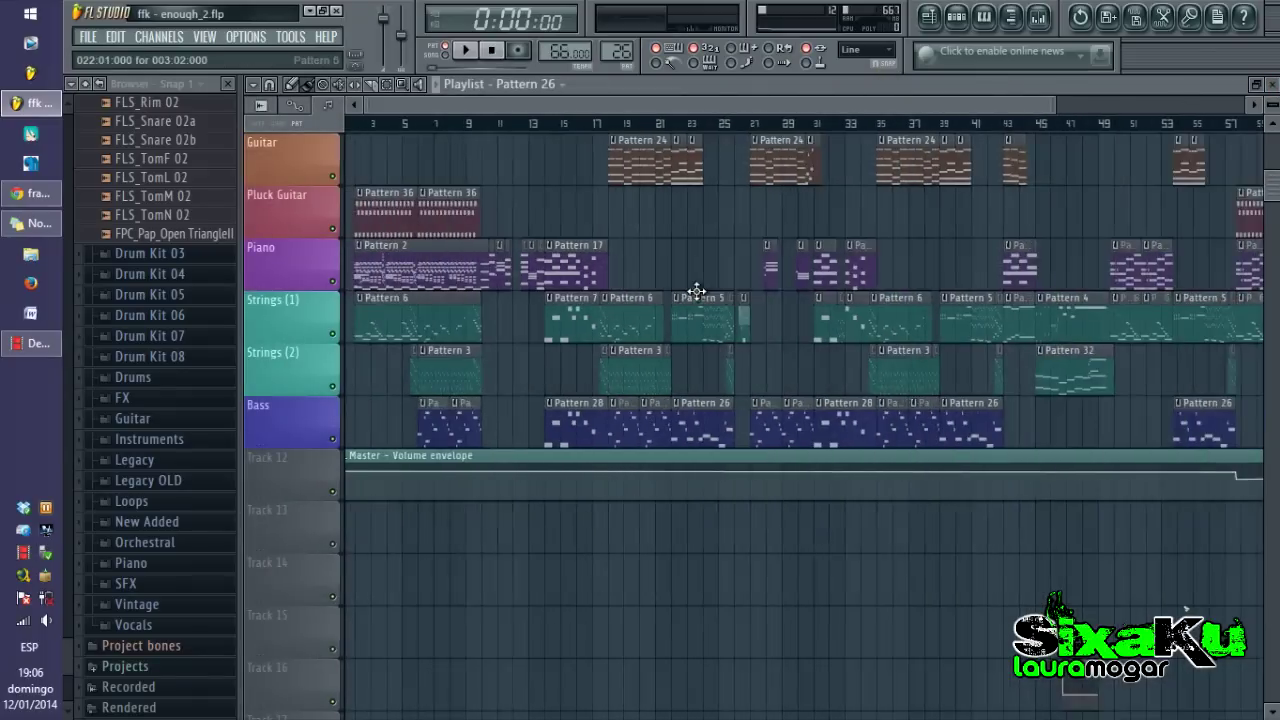
{"action": "scroll", "coordinate": [740, 310], "scroll_direction": "up", "scroll_amount": 5}
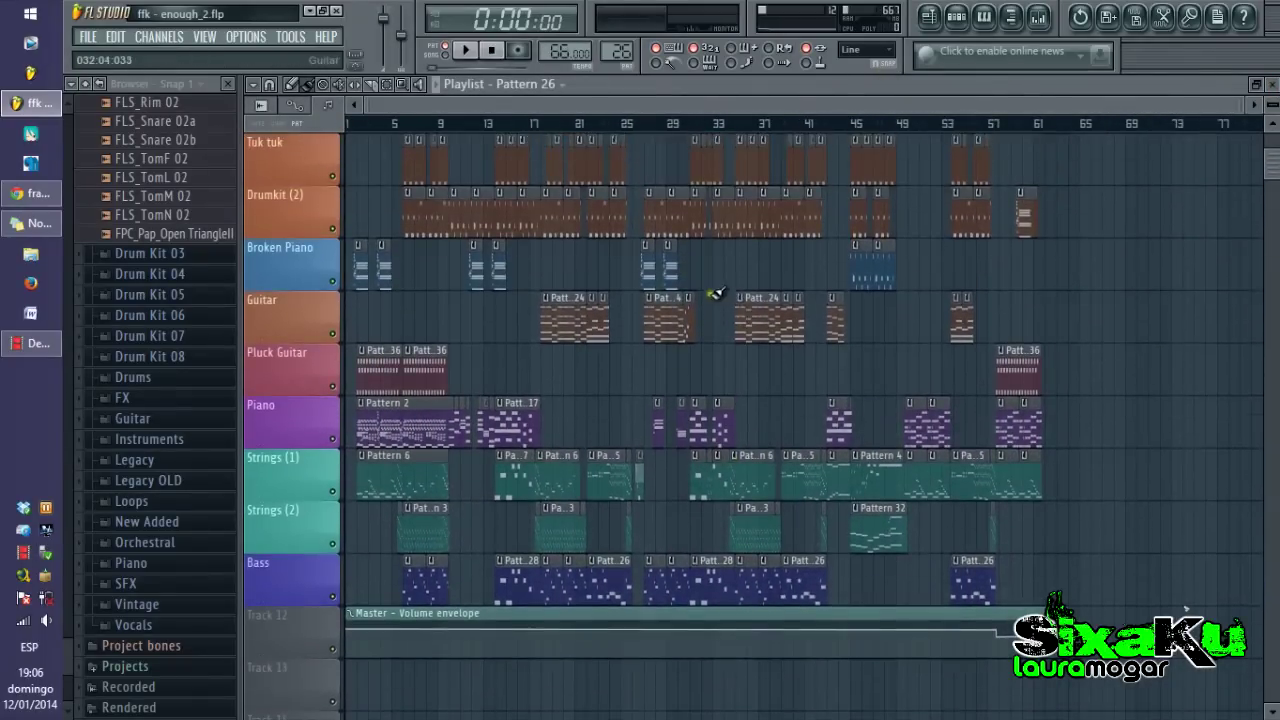
{"action": "scroll", "coordinate": [396, 331], "scroll_direction": "up", "scroll_amount": 4}
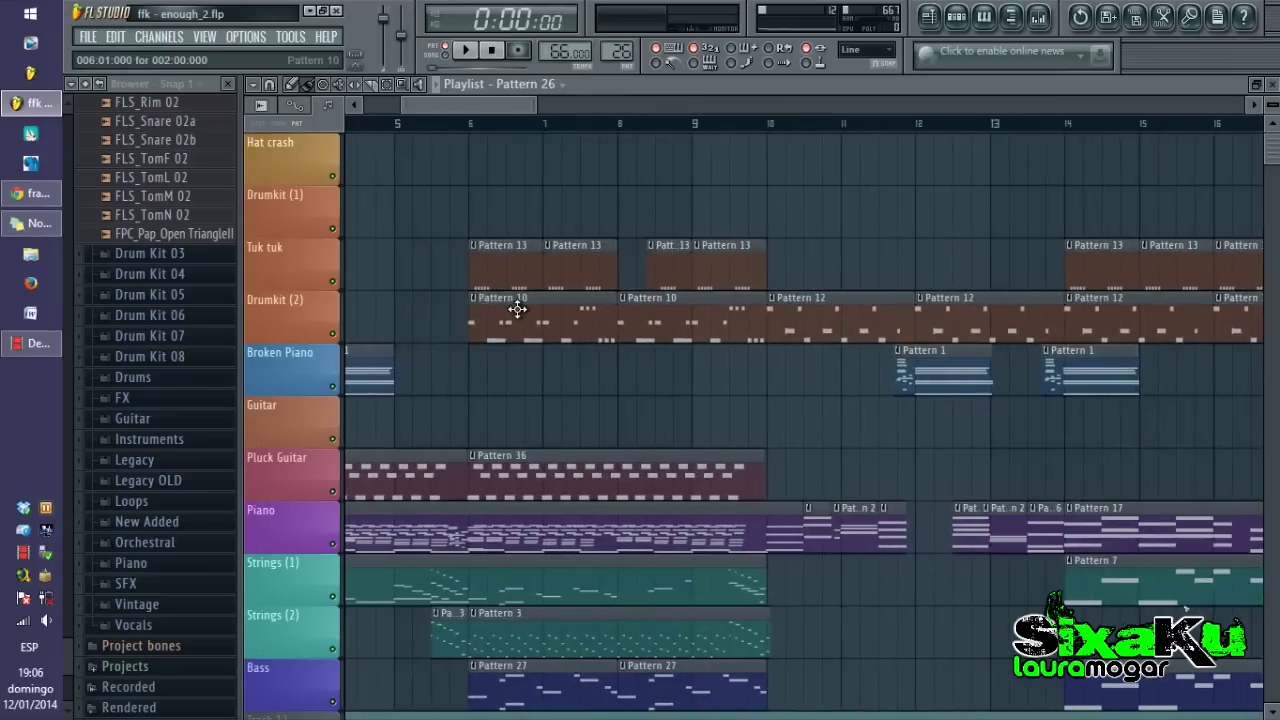
{"action": "double_click", "coordinate": [506, 306]}
{"action": "scroll", "coordinate": [529, 292], "scroll_direction": "down", "scroll_amount": 5}
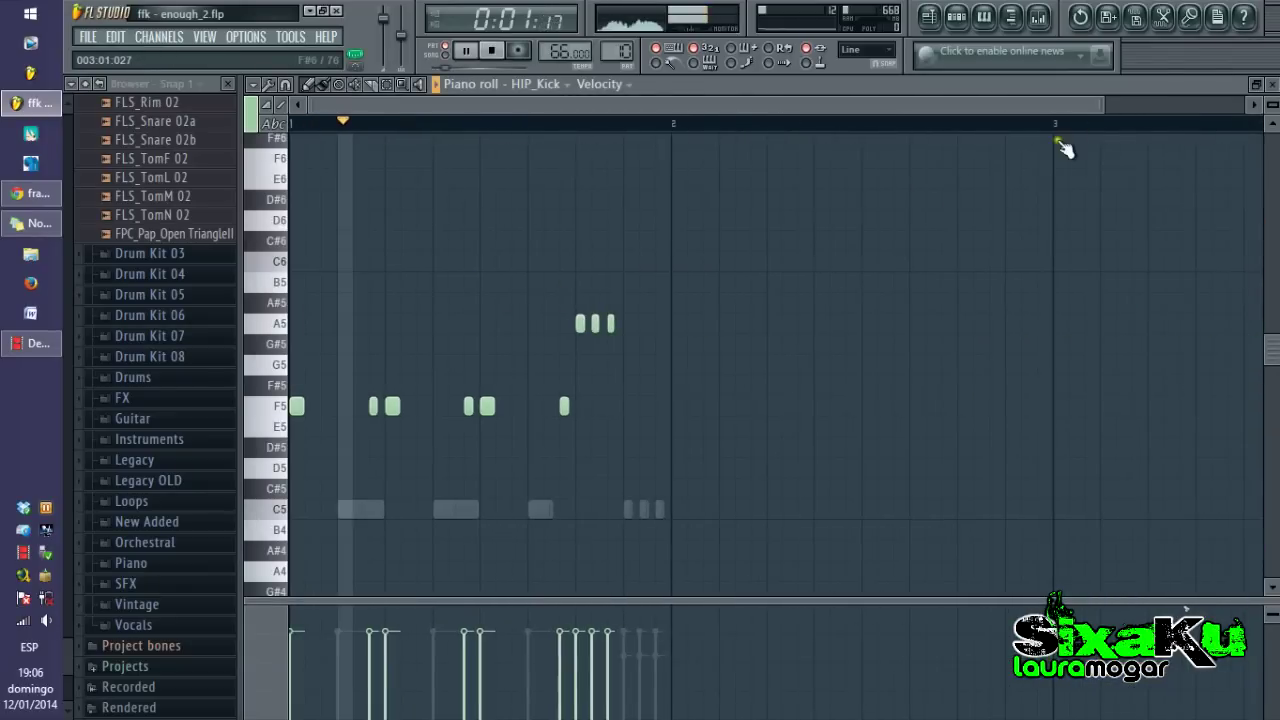
Examine the kick and snare channels of Pattern 10 in the step sequencer, and return to the playlist.
{"action": "left_click", "coordinate": [959, 20]}
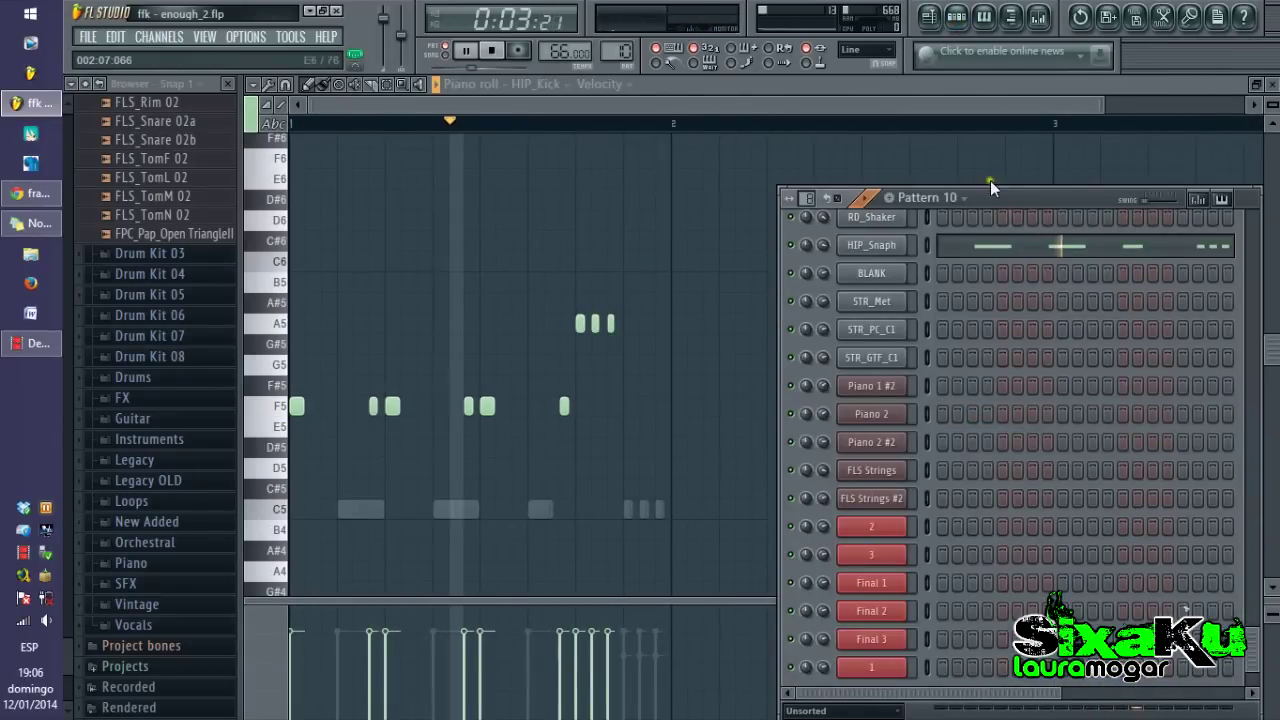
{"action": "scroll", "coordinate": [1028, 294], "scroll_direction": "up", "scroll_amount": 5}
{"action": "scroll", "coordinate": [1046, 311], "scroll_direction": "down", "scroll_amount": 3}
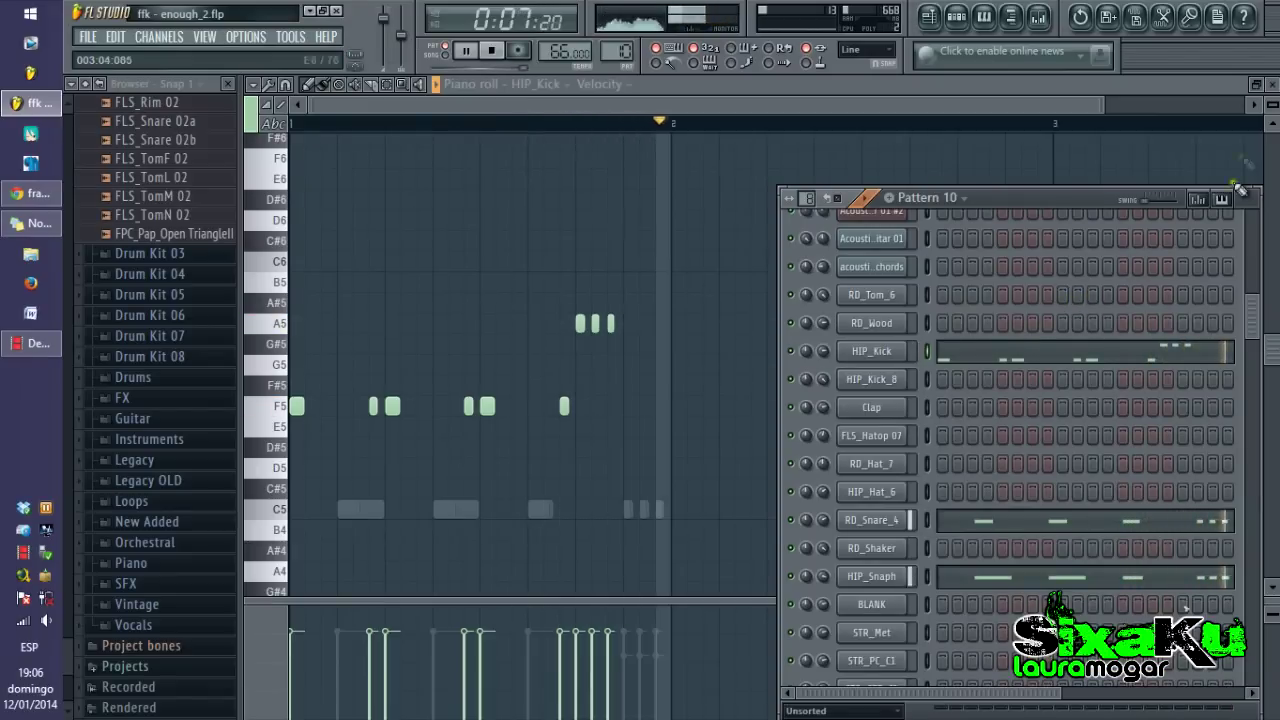
{"action": "key", "text": "F5"}
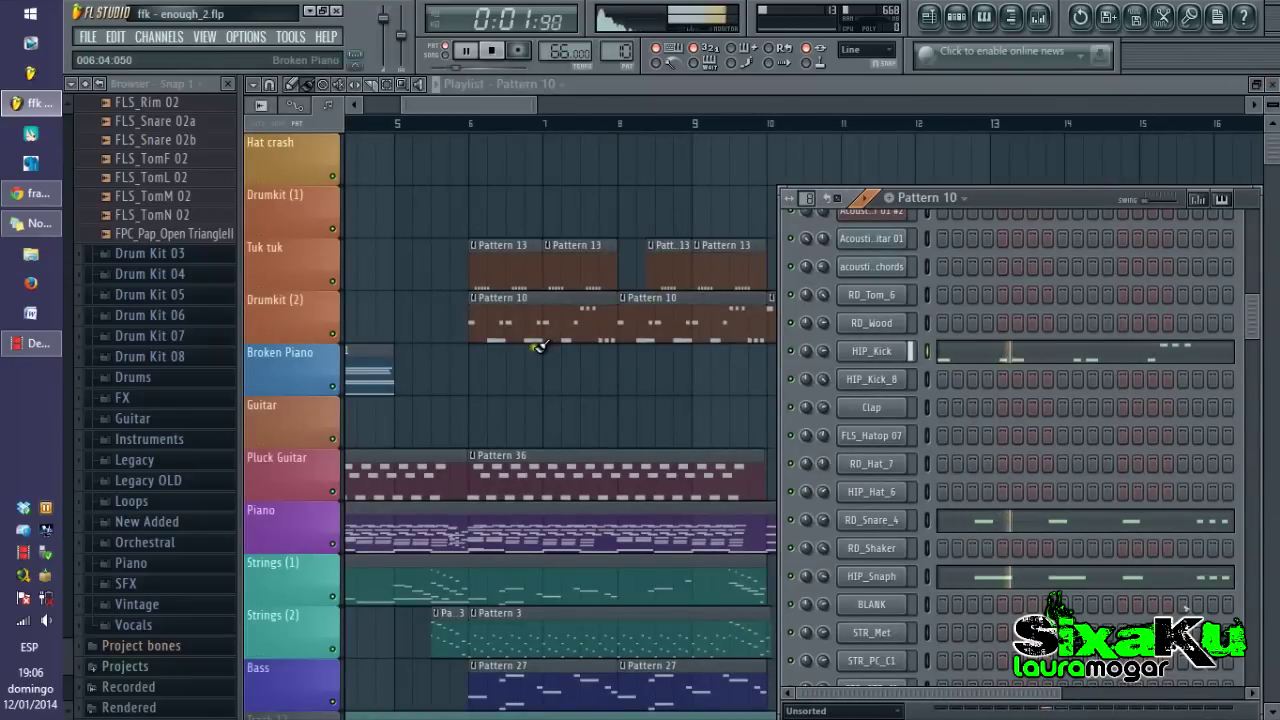
{"action": "key", "text": "F6"}
Play Pattern 12 from Drumkit (2), examine its HIP_Kick notes and drum channels, and return to the playlist.
{"action": "double_click", "coordinate": [842, 314]}
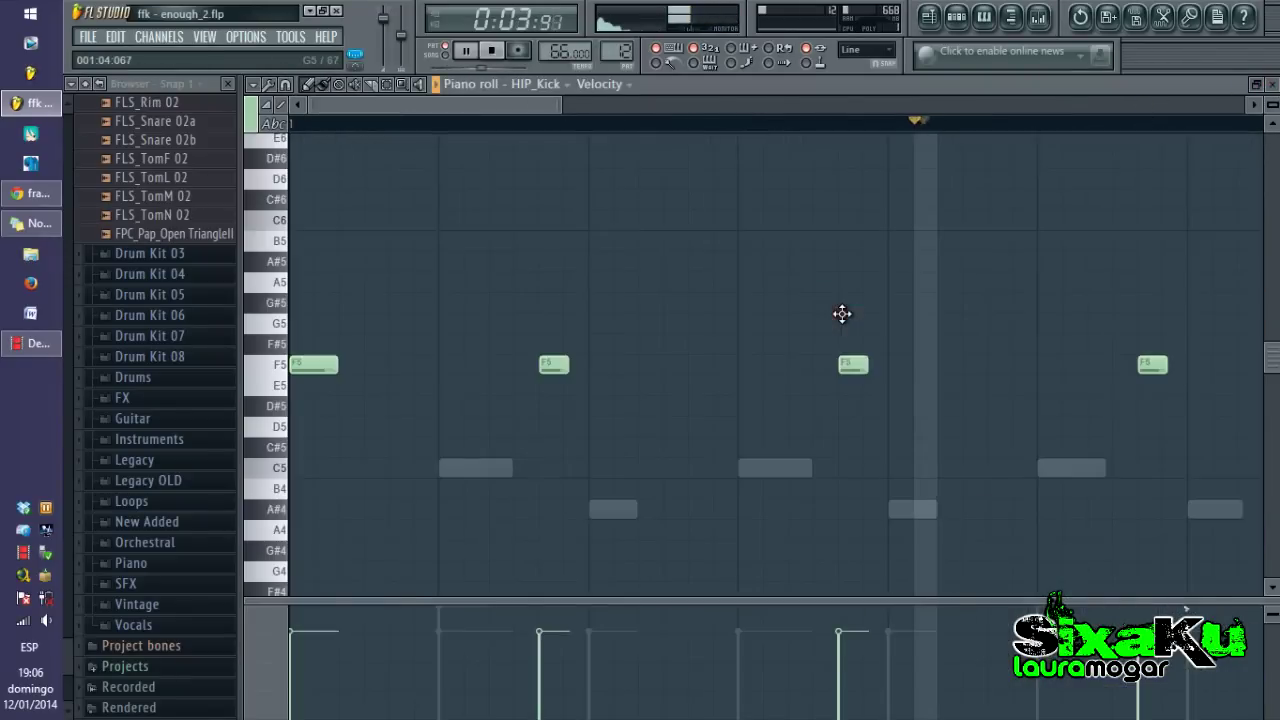
{"action": "left_click", "coordinate": [1271, 86]}
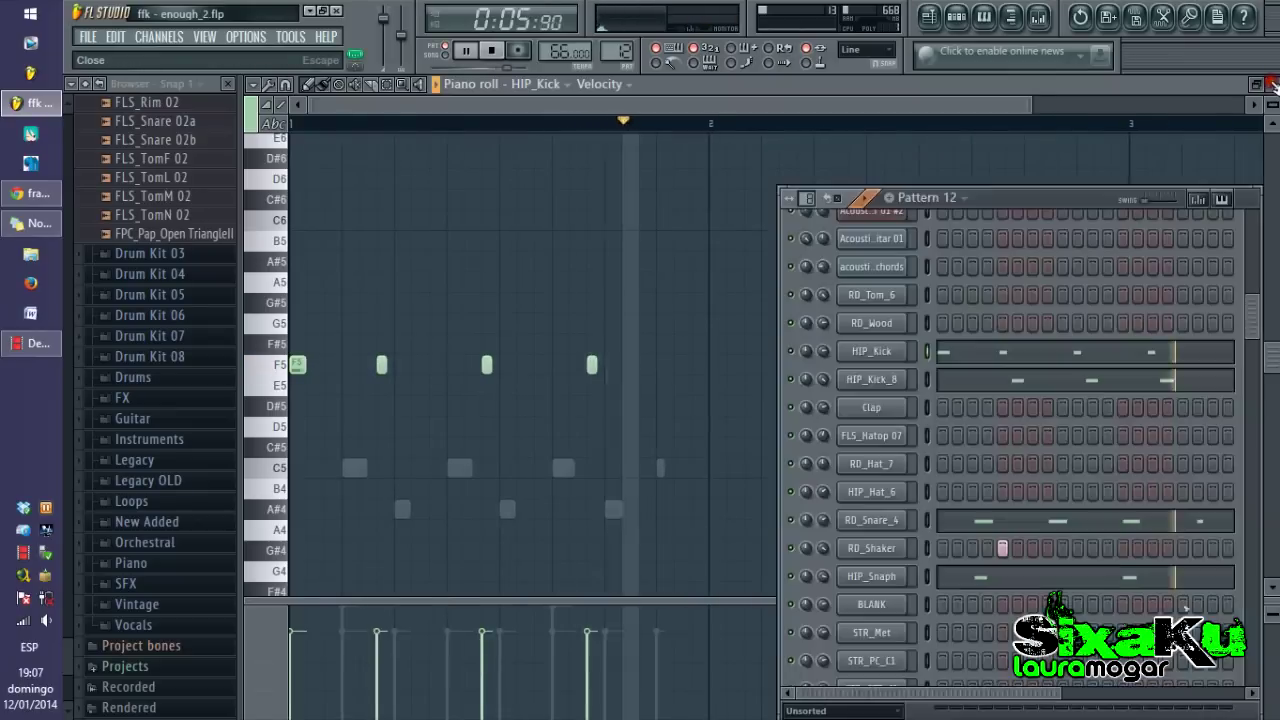
{"action": "scroll", "coordinate": [1106, 403], "scroll_direction": "down", "scroll_amount": 3}
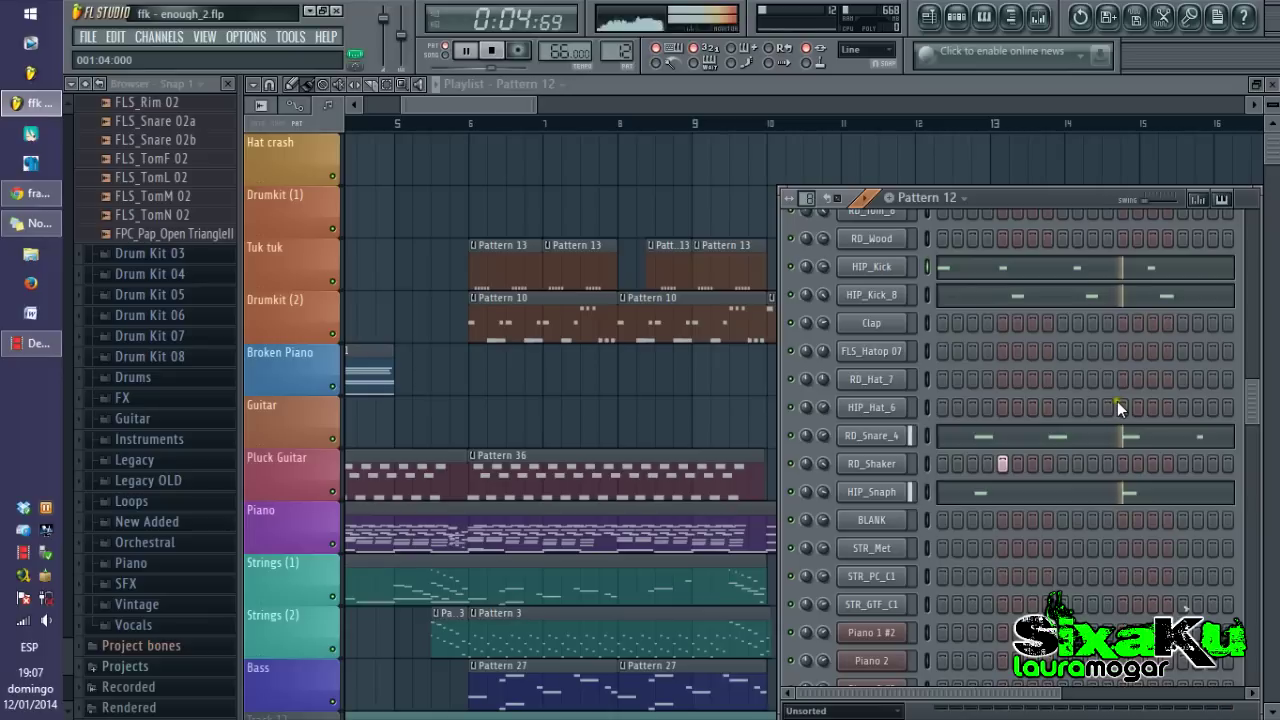
{"action": "key", "text": "F6"}
Play the Pattern 13 clip at bar 42 on the Tuk tuk track, examine its RD_Wood notes, and return to the playlist.
{"action": "scroll", "coordinate": [931, 341], "scroll_direction": "down", "scroll_amount": 1}
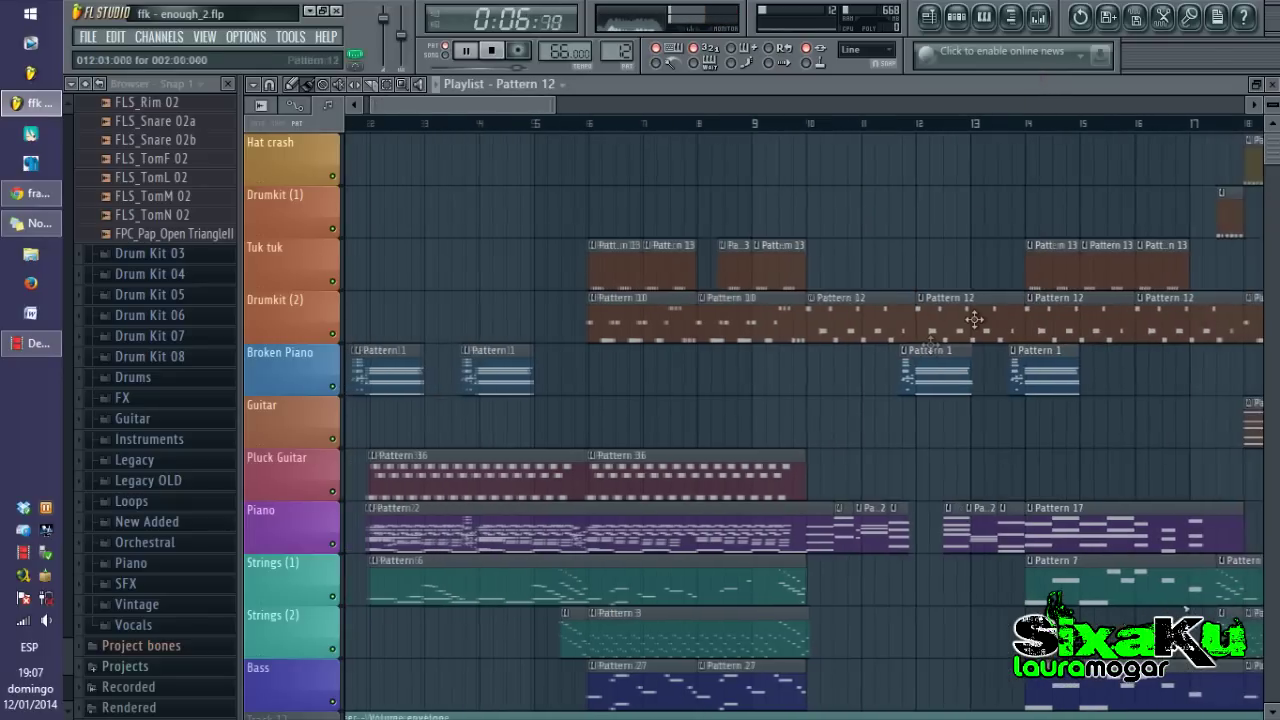
{"action": "scroll", "coordinate": [974, 325], "scroll_direction": "down", "scroll_amount": 1}
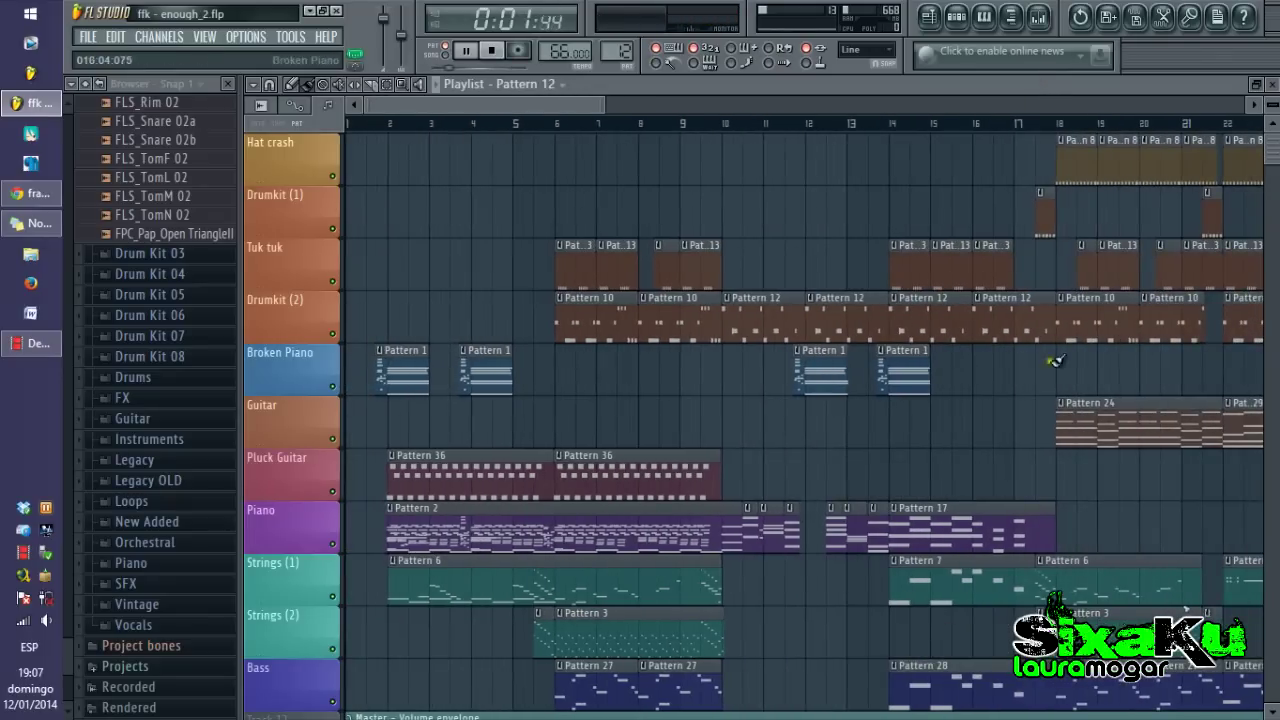
{"action": "scroll", "coordinate": [629, 426], "scroll_direction": "down", "scroll_amount": 3}
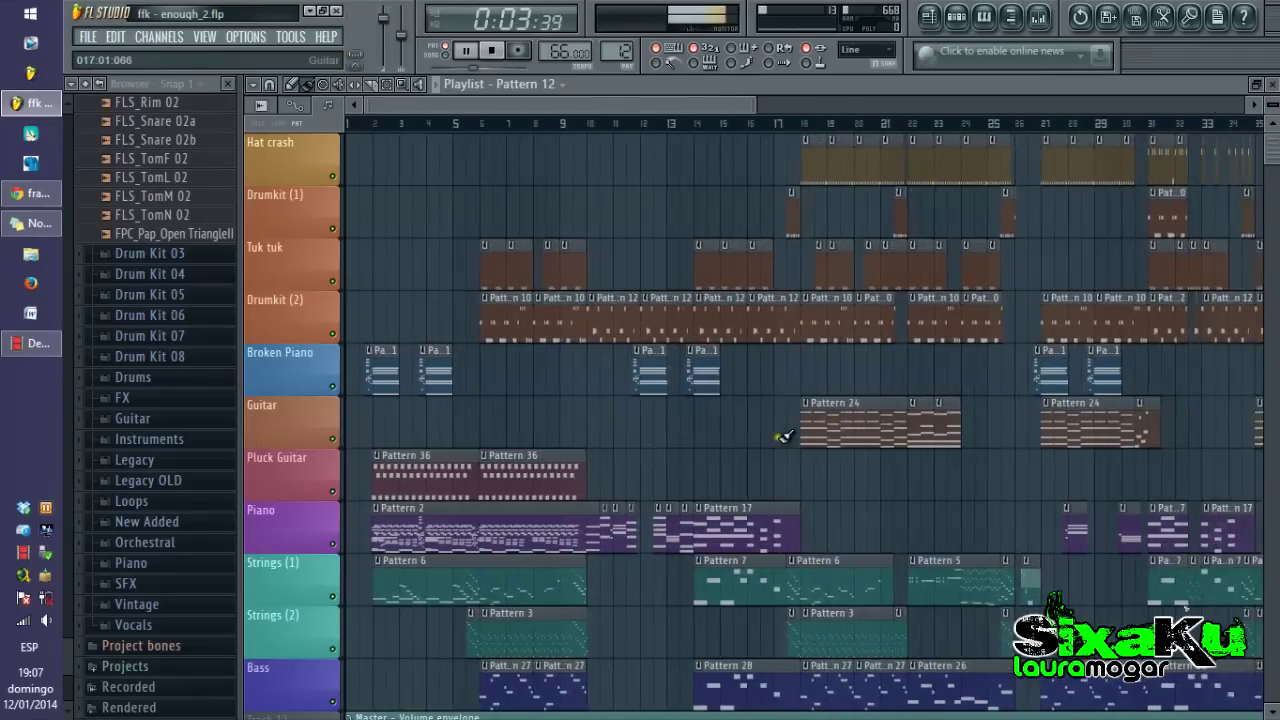
{"action": "scroll", "coordinate": [1150, 409], "scroll_direction": "up", "scroll_amount": 4}
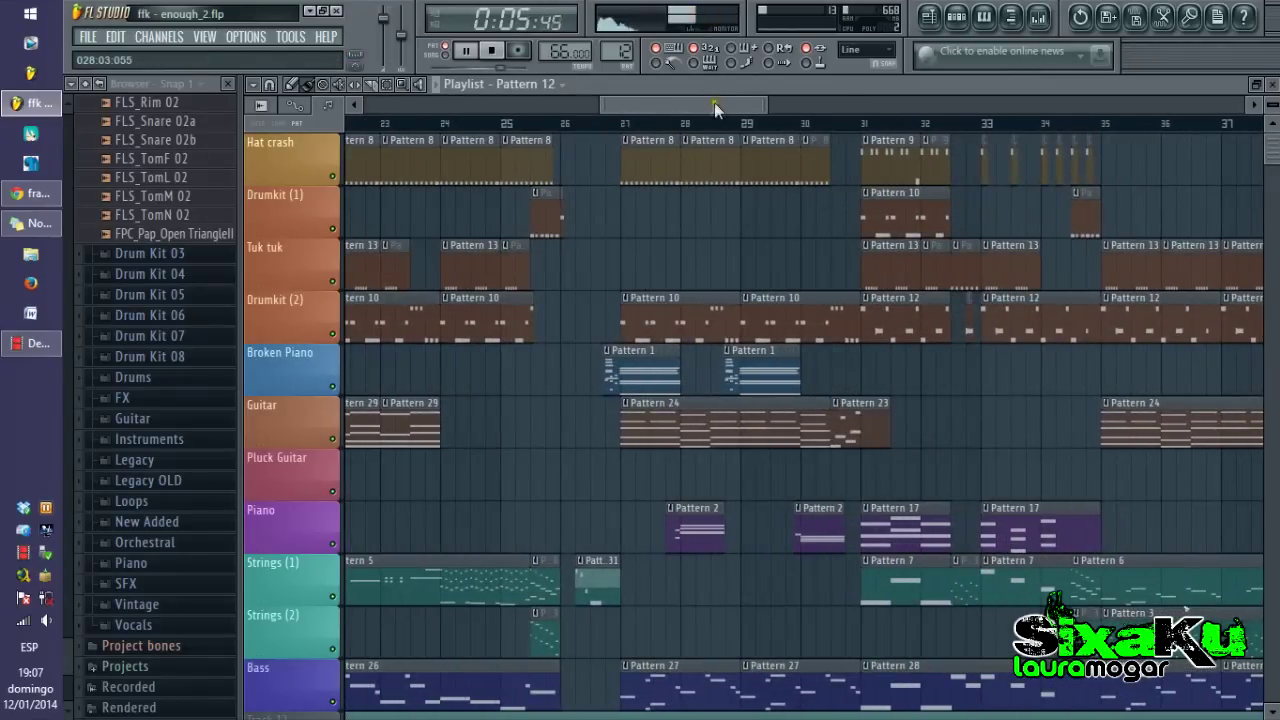
{"action": "left_click_drag", "start_coordinate": [707, 104], "coordinate": [845, 110]}
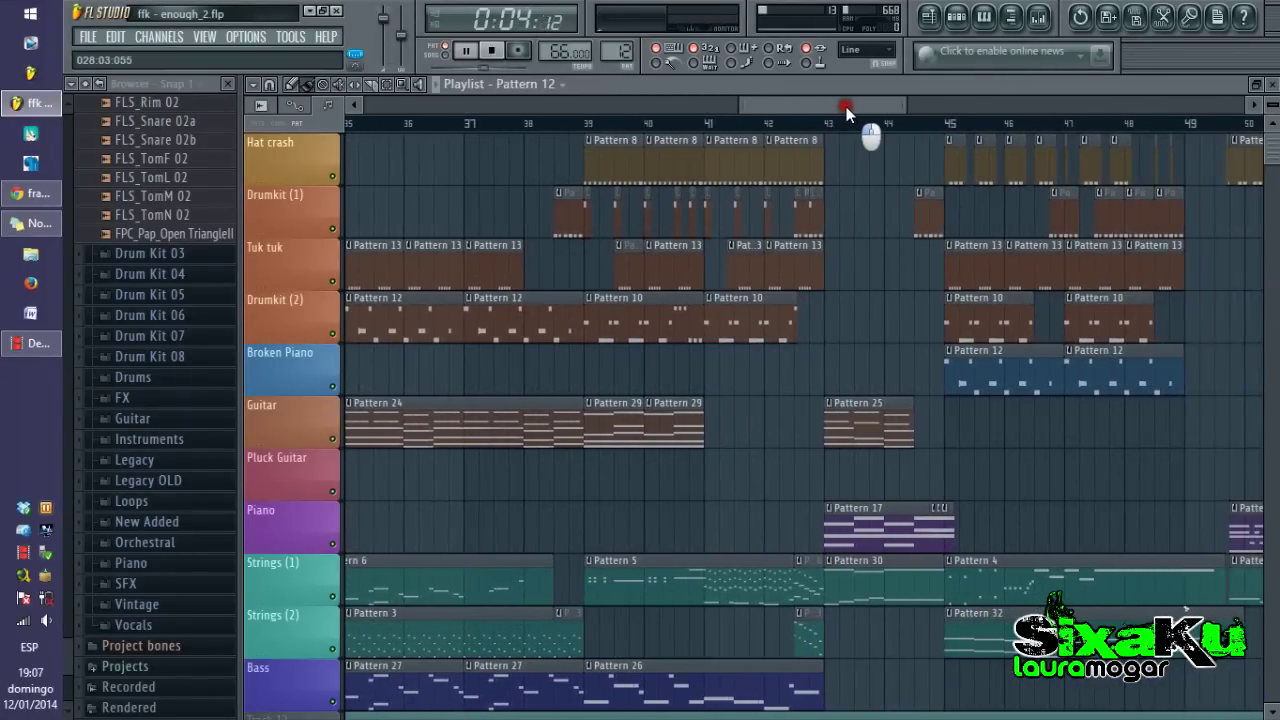
{"action": "double_click", "coordinate": [788, 268]}
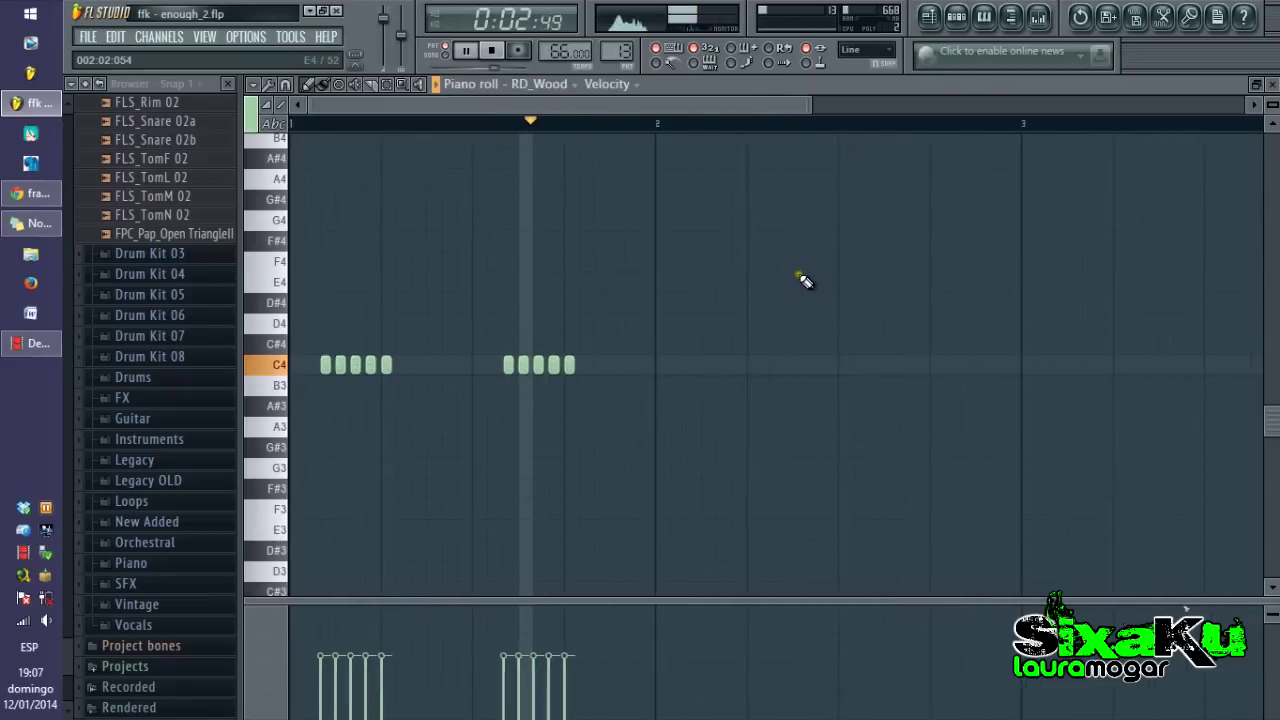
{"action": "left_click", "coordinate": [936, 20]}
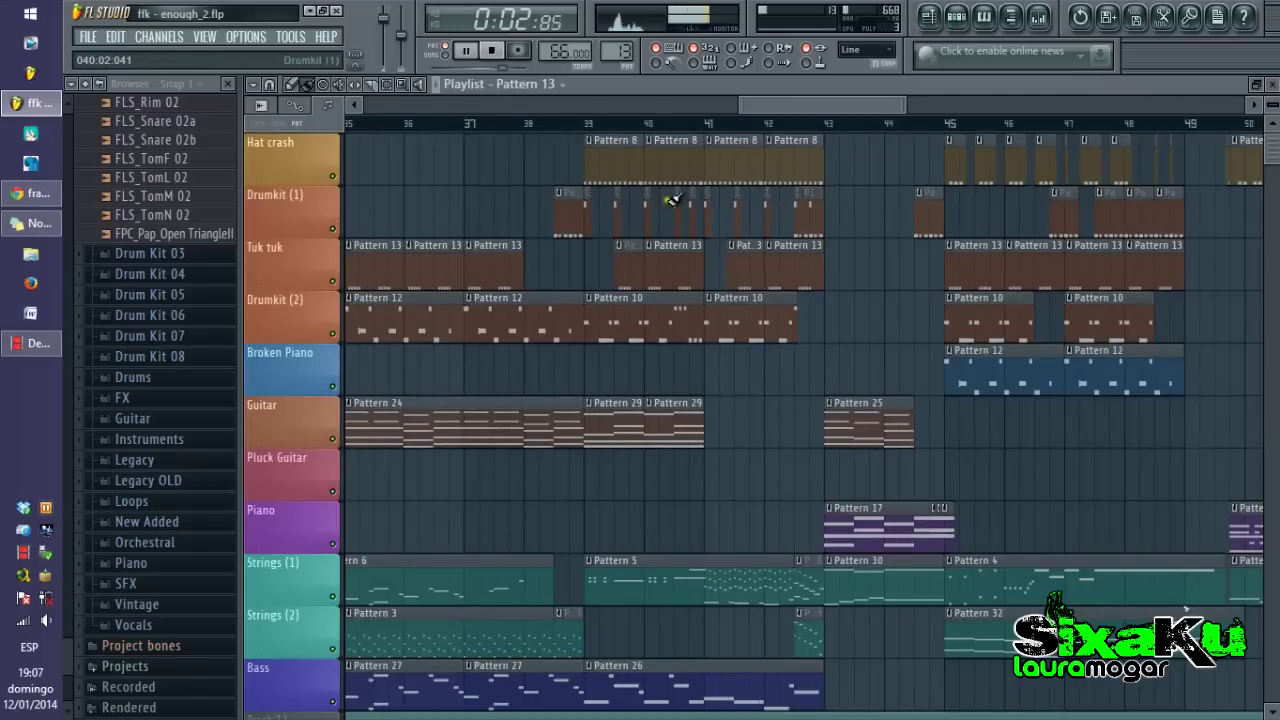
Play Pattern 8 from the Hat crash track, examine its FLS_Hatop 07 and HIP_Hat_6 notes, and return to the playlist.
{"action": "double_click", "coordinate": [688, 149]}
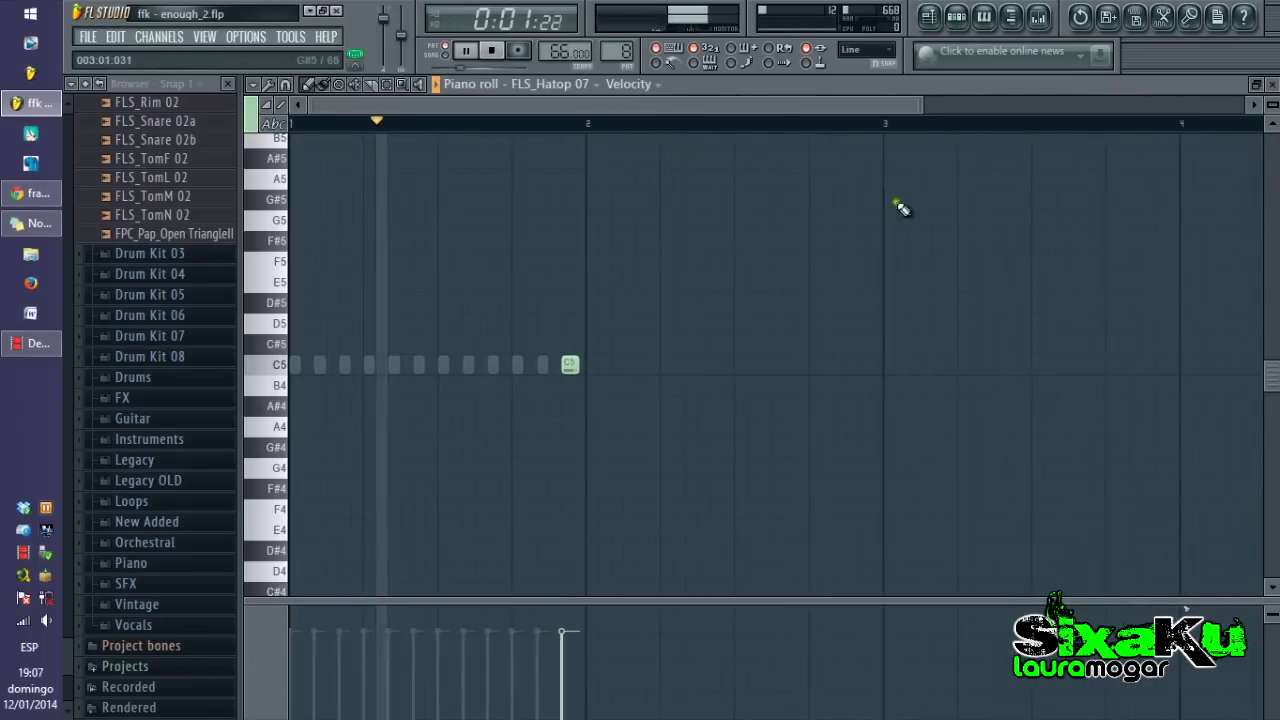
{"action": "left_click", "coordinate": [1272, 86]}
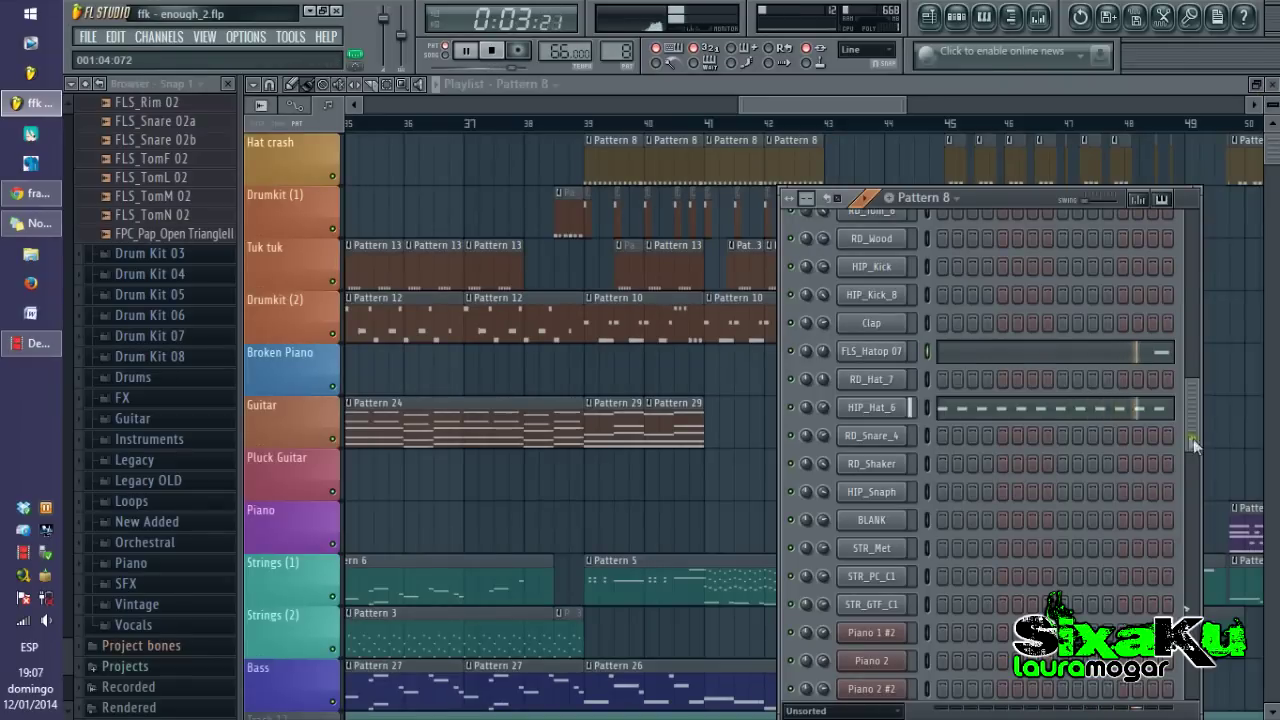
{"action": "left_click", "coordinate": [1034, 84]}
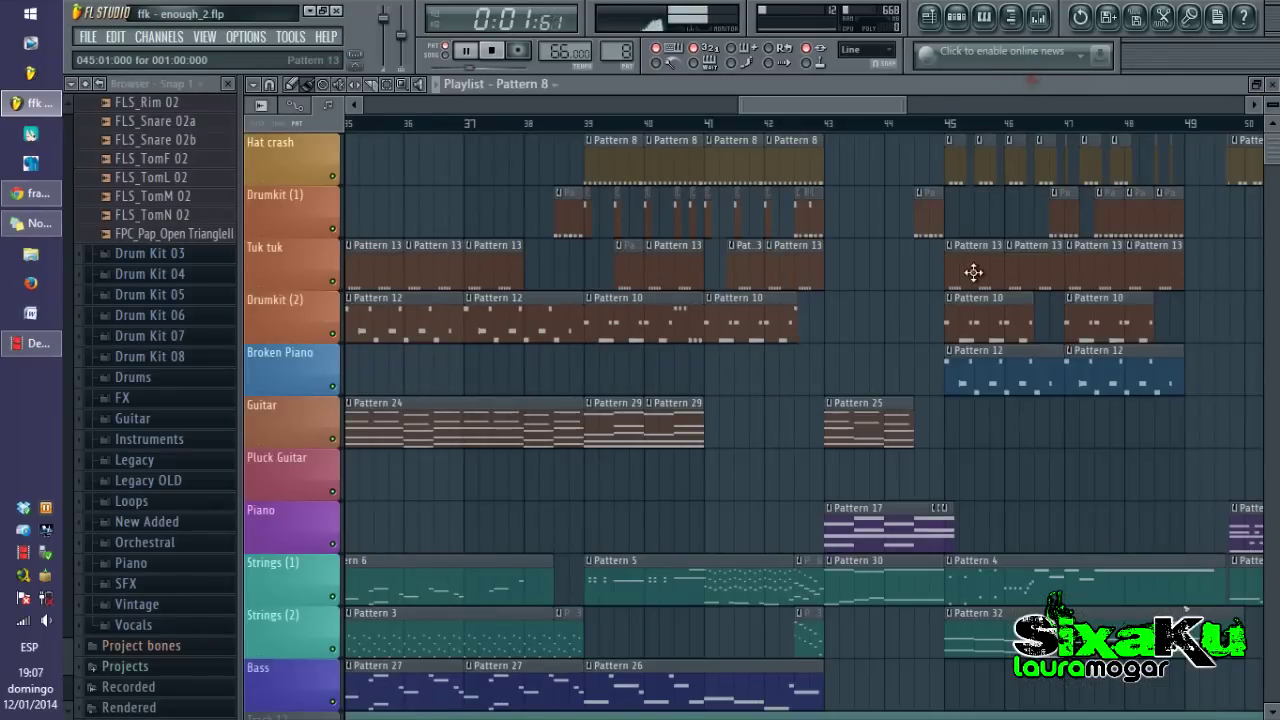
Play Pattern 14 from the Drumkit (1) clip near bar 21, examine its RD_Tom_6 notes, and stop playback.
{"action": "scroll", "coordinate": [945, 270], "scroll_direction": "down", "scroll_amount": 5}
{"action": "scroll", "coordinate": [612, 172], "scroll_direction": "up", "scroll_amount": 5}
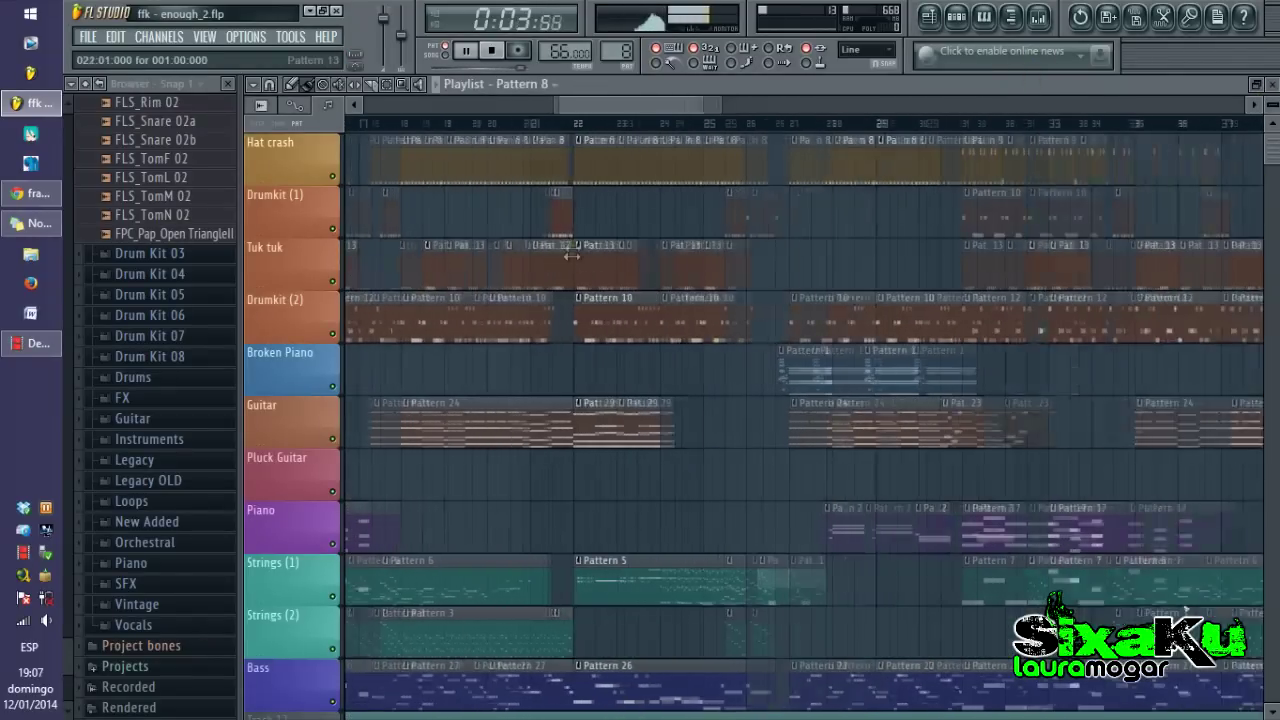
{"action": "scroll", "coordinate": [590, 290], "scroll_direction": "down", "scroll_amount": 2}
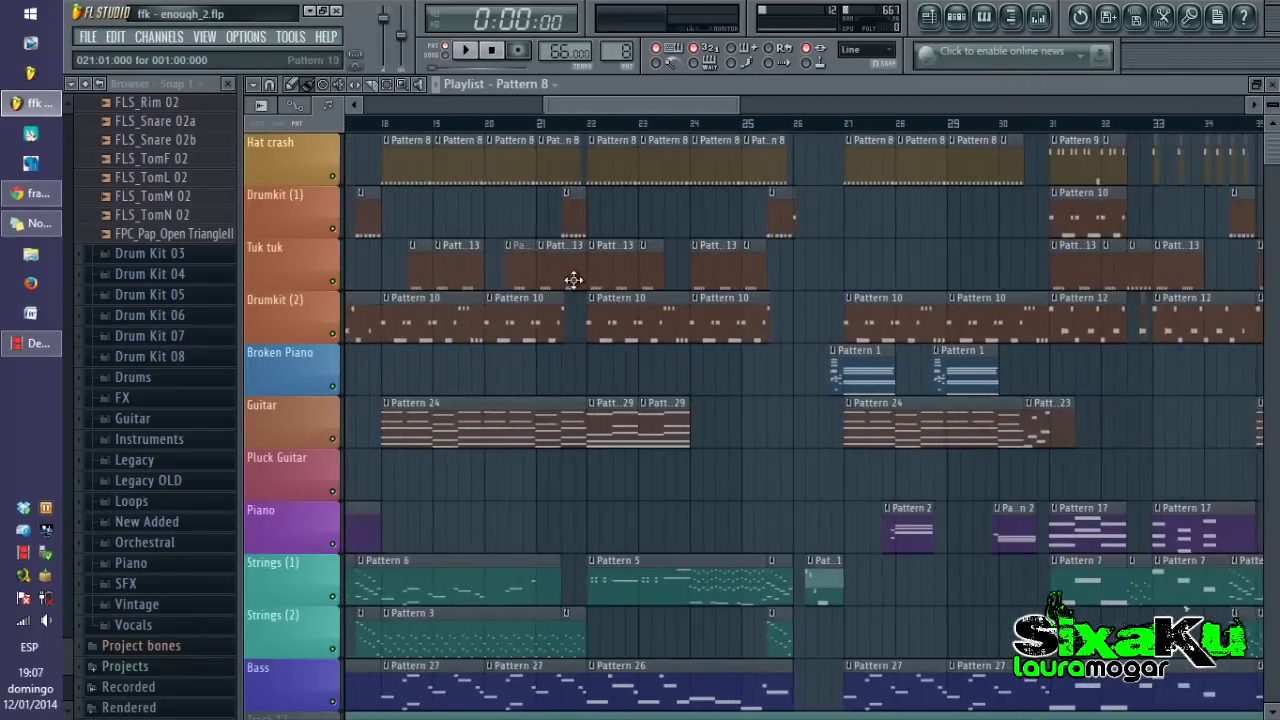
{"action": "scroll", "coordinate": [574, 281], "scroll_direction": "up", "scroll_amount": 3}
{"action": "double_click", "coordinate": [562, 216]}
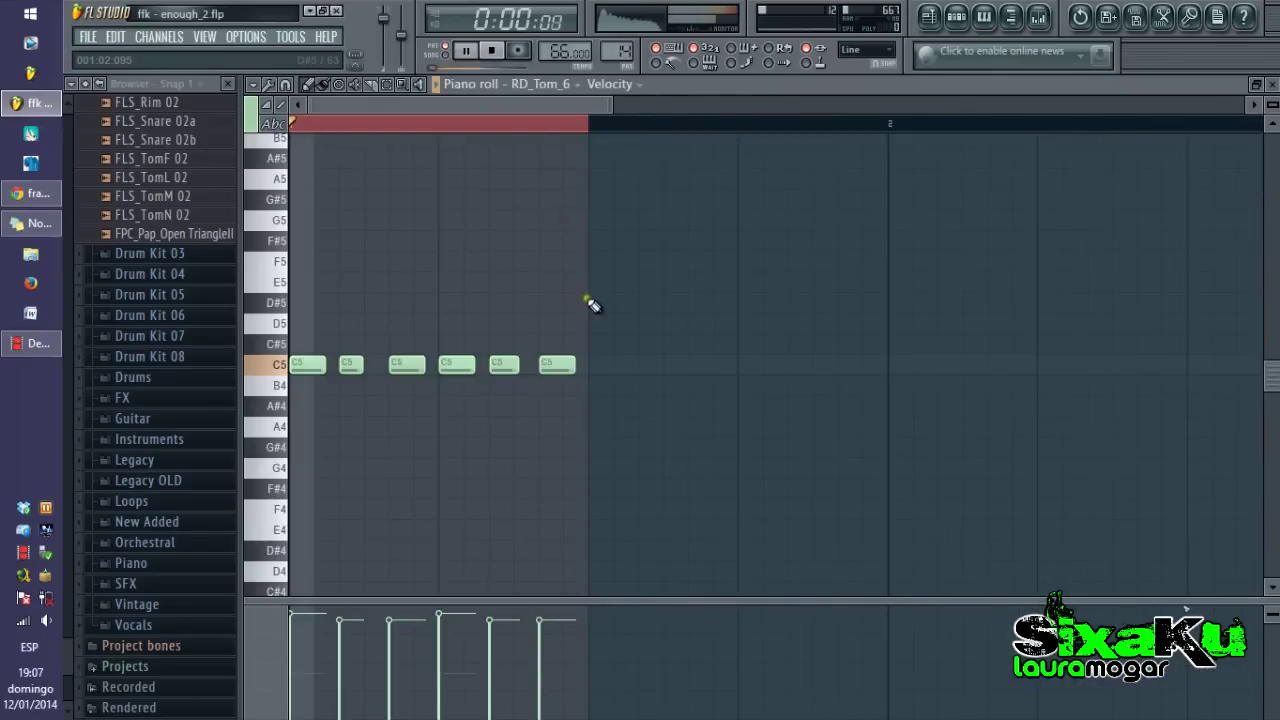
{"action": "key", "text": "space"}
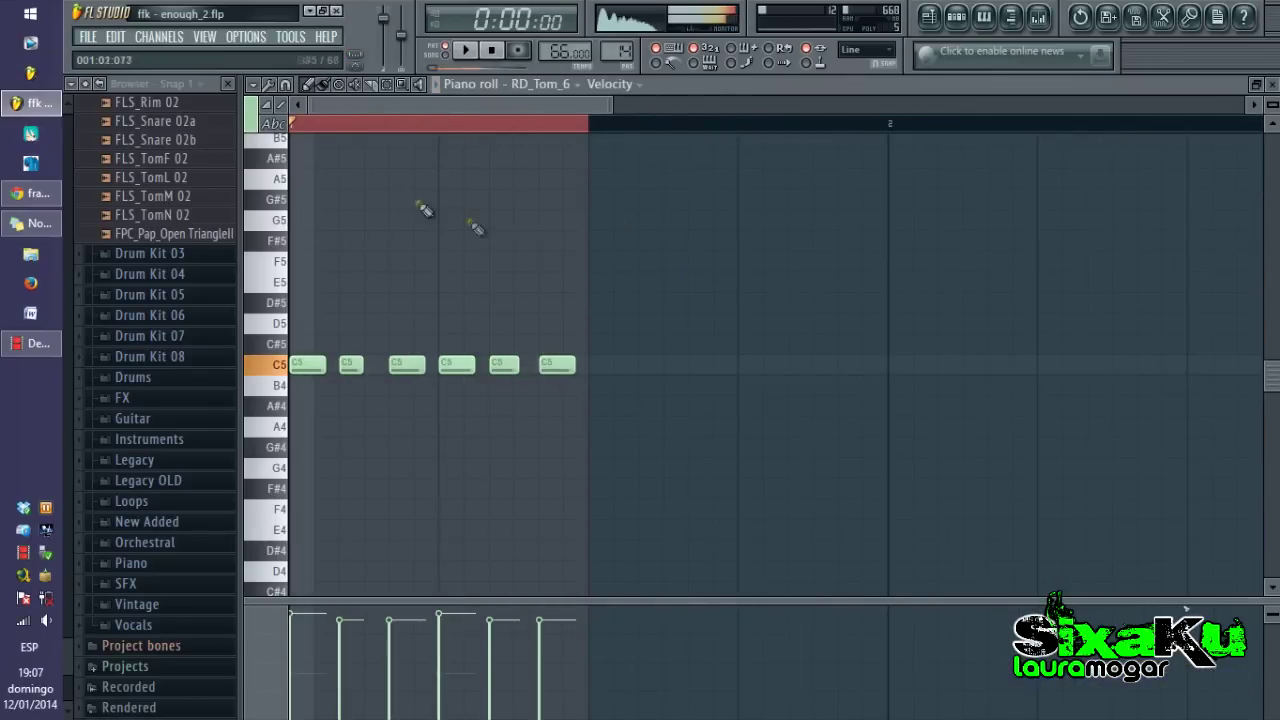
Show channel panning and then the note pan values for the RD_Tom_6 notes of Pattern 14, and play the pattern.
{"action": "left_click", "coordinate": [255, 85]}
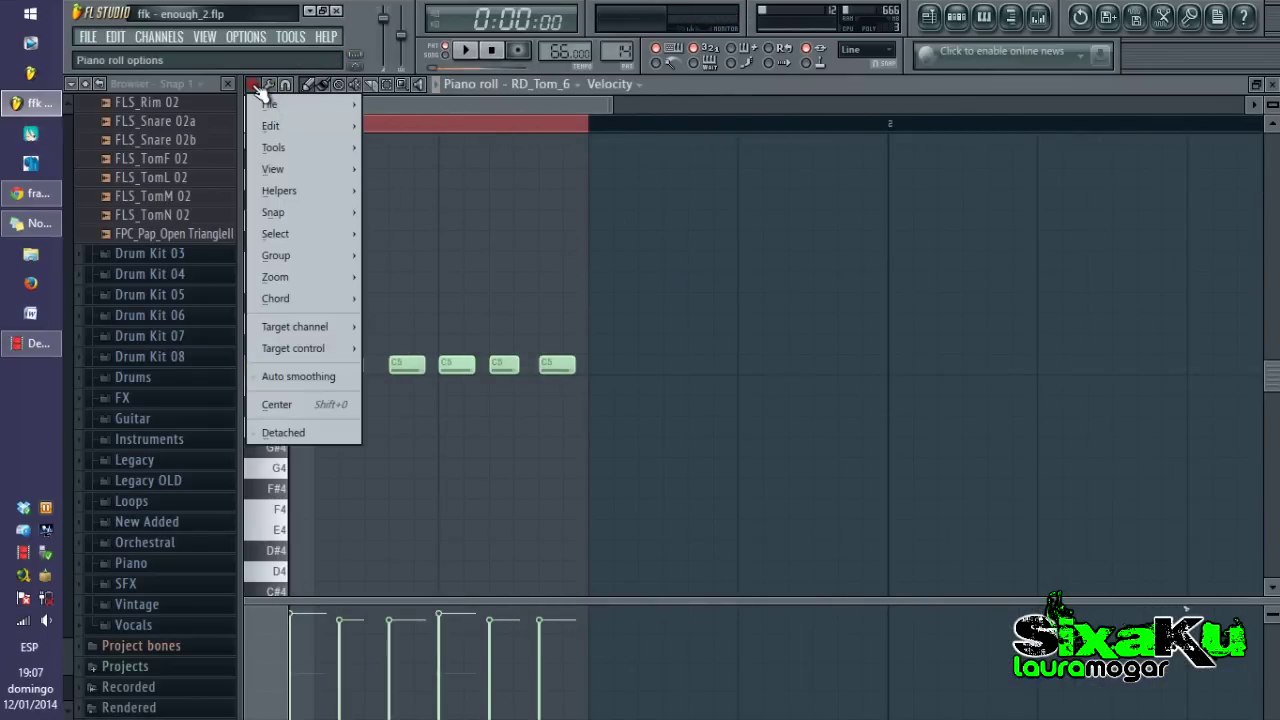
{"action": "mouse_move", "coordinate": [284, 348]}
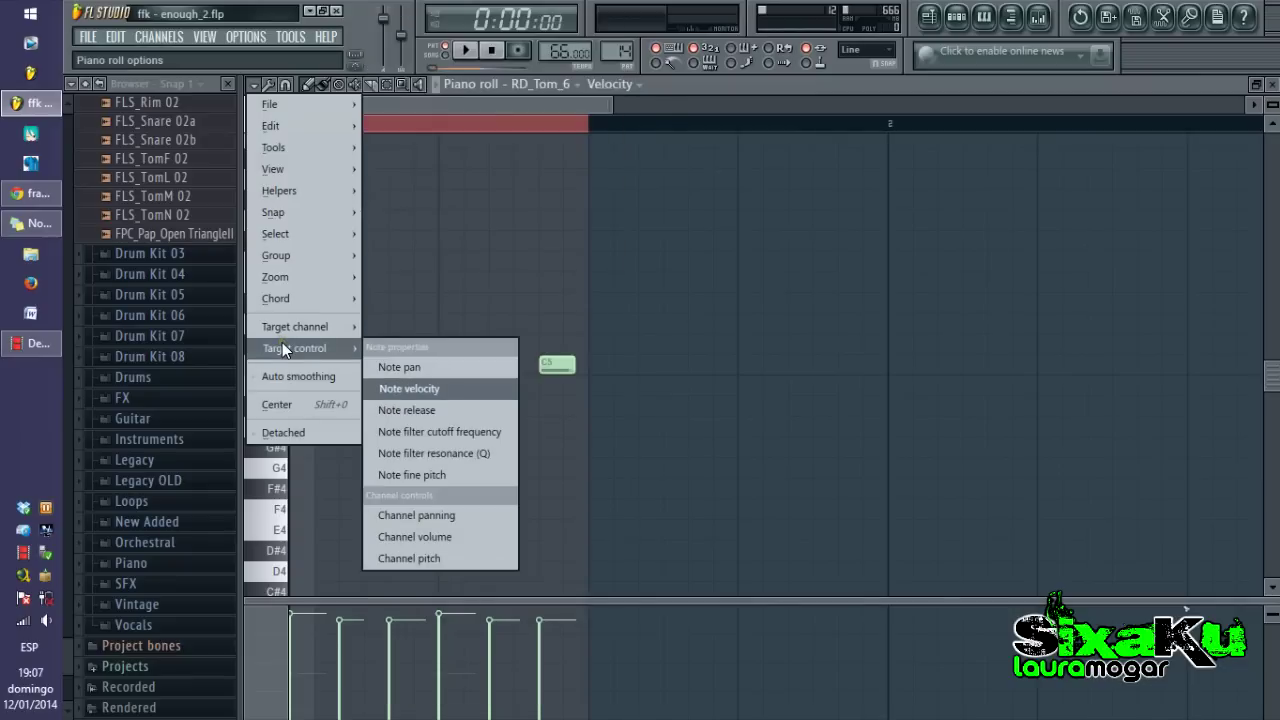
{"action": "left_click", "coordinate": [429, 515]}
{"action": "left_click", "coordinate": [256, 86]}
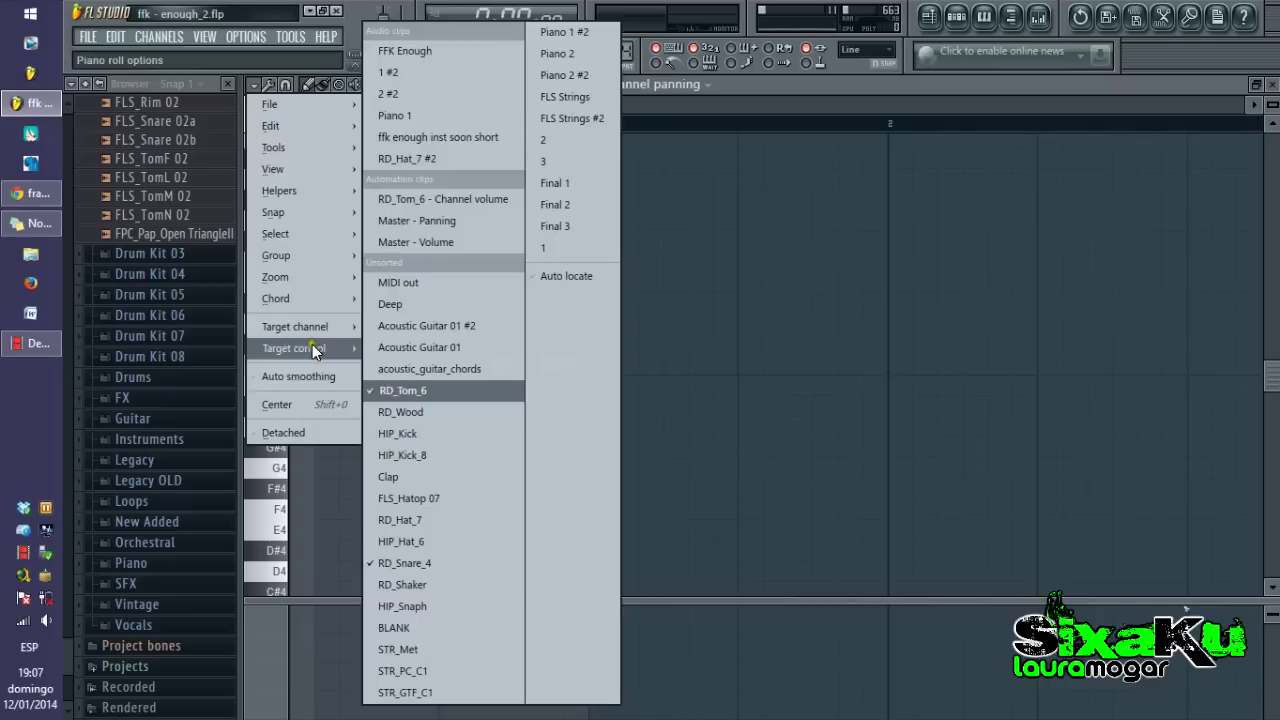
{"action": "mouse_move", "coordinate": [312, 347]}
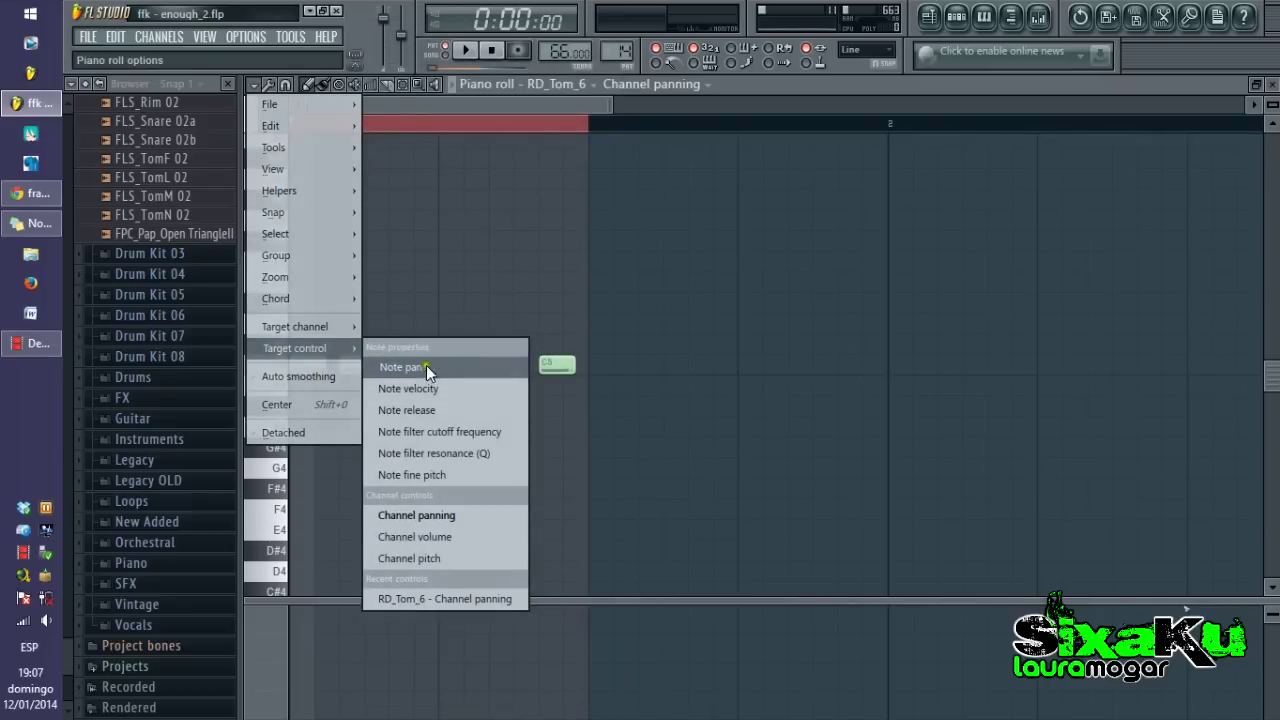
{"action": "left_click", "coordinate": [476, 367]}
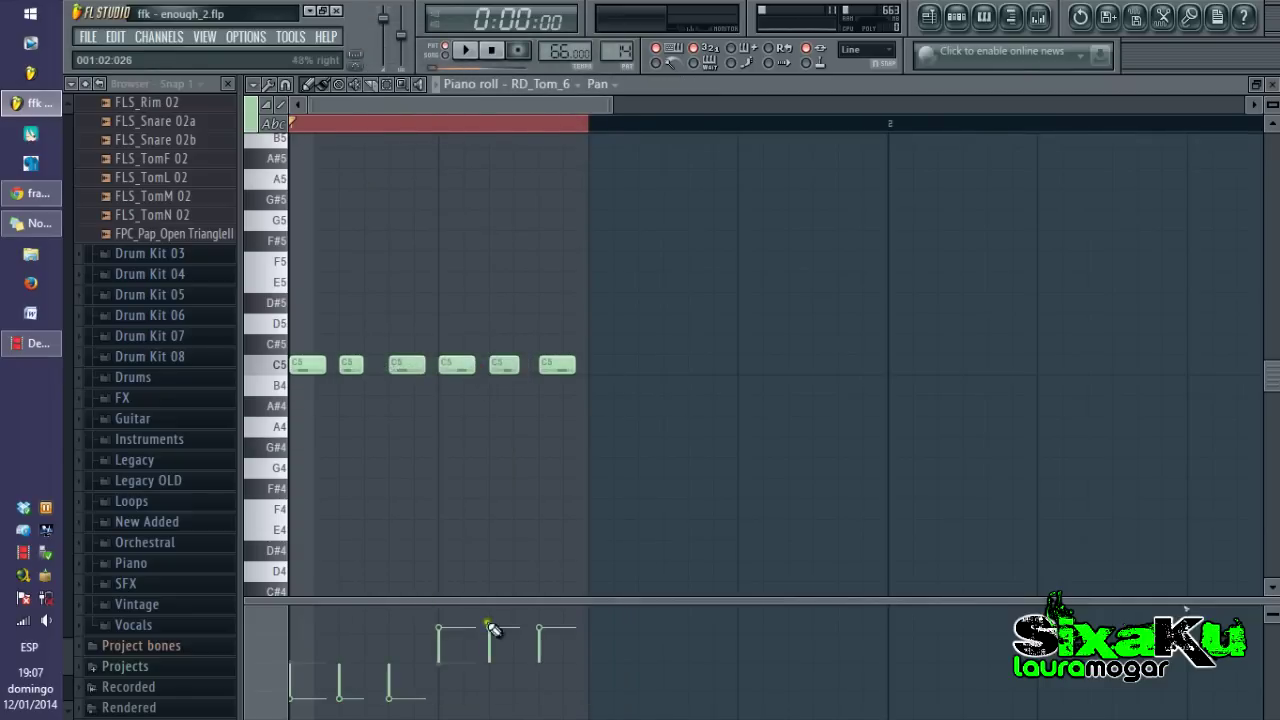
{"action": "key", "text": "space"}
{"action": "key", "text": "space"}
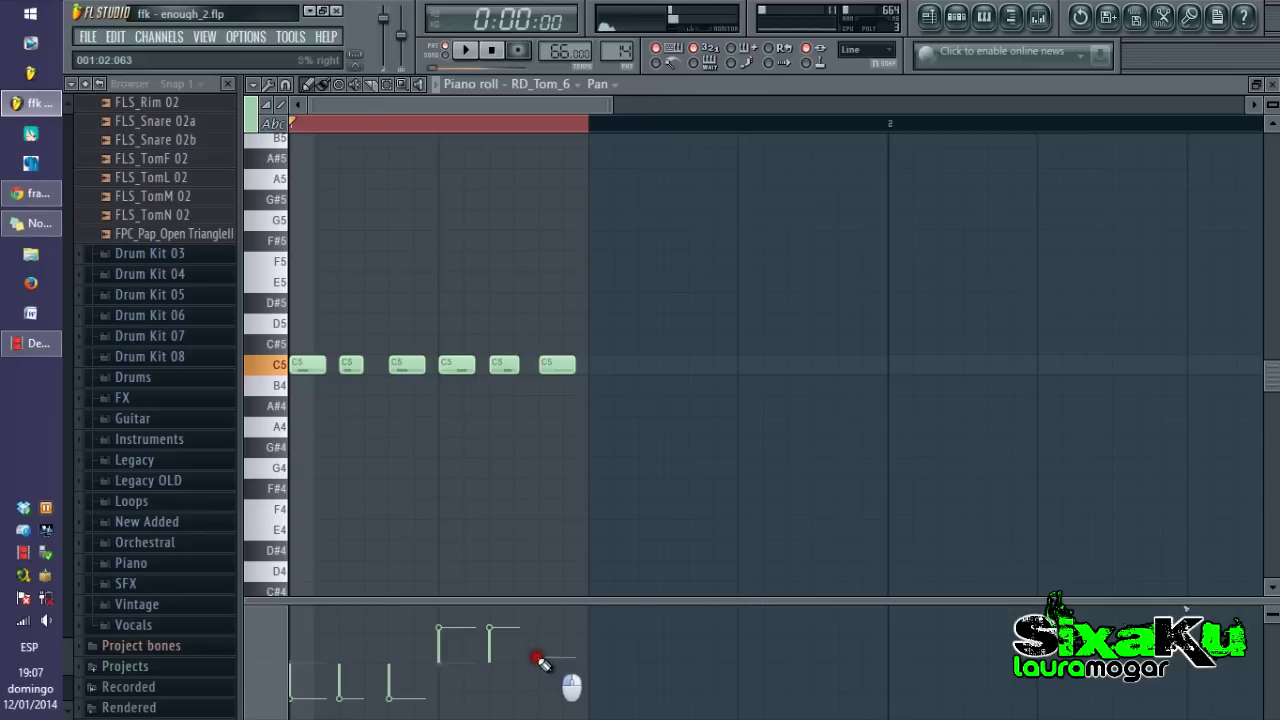
Try panning all six RD_Tom_6 notes to the left and then fully to the right, playing the pattern each time.
{"action": "left_click_drag", "start_coordinate": [538, 660], "coordinate": [484, 688]}
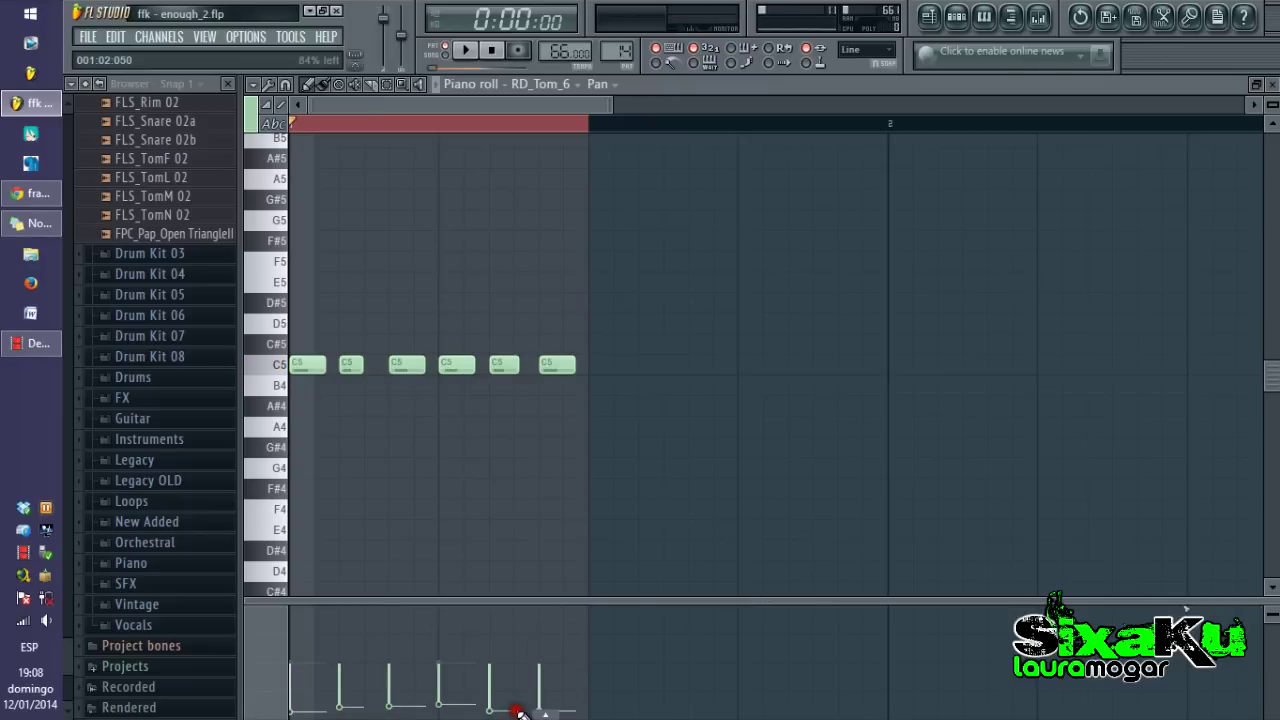
{"action": "key", "text": "space"}
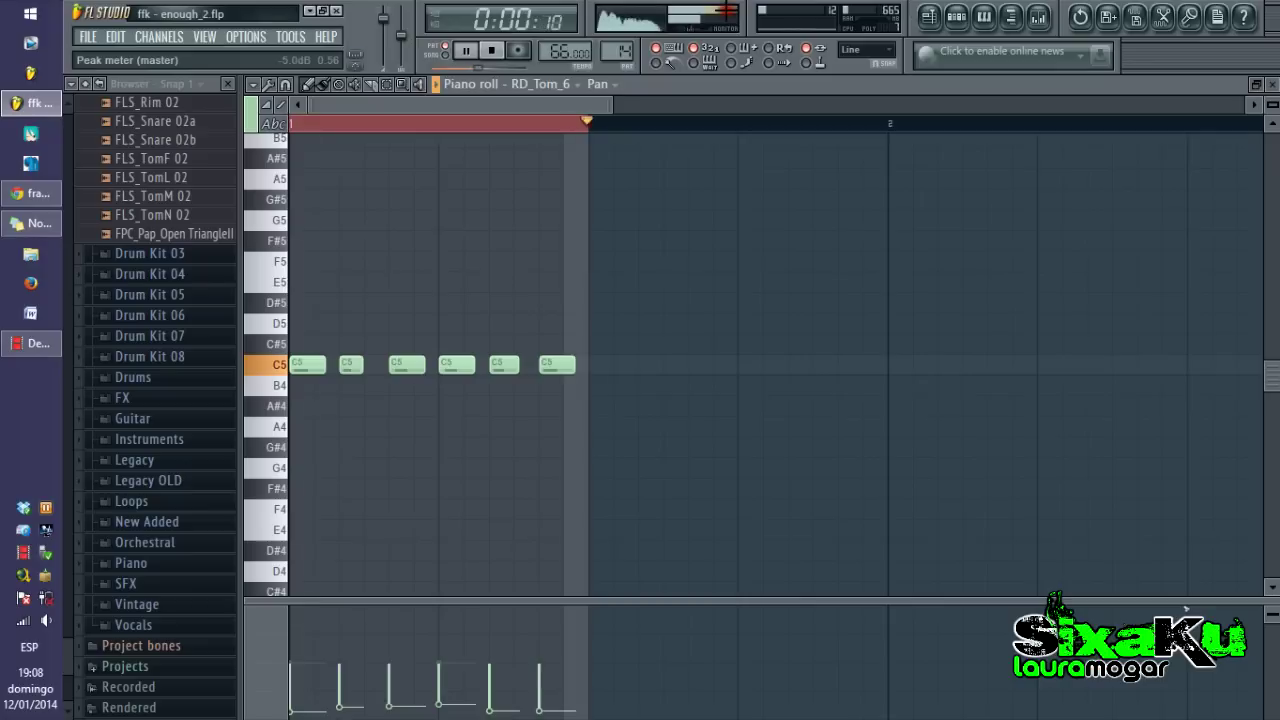
{"action": "key", "text": "space"}
{"action": "left_click_drag", "start_coordinate": [300, 632], "coordinate": [554, 595]}
{"action": "key", "text": "space"}
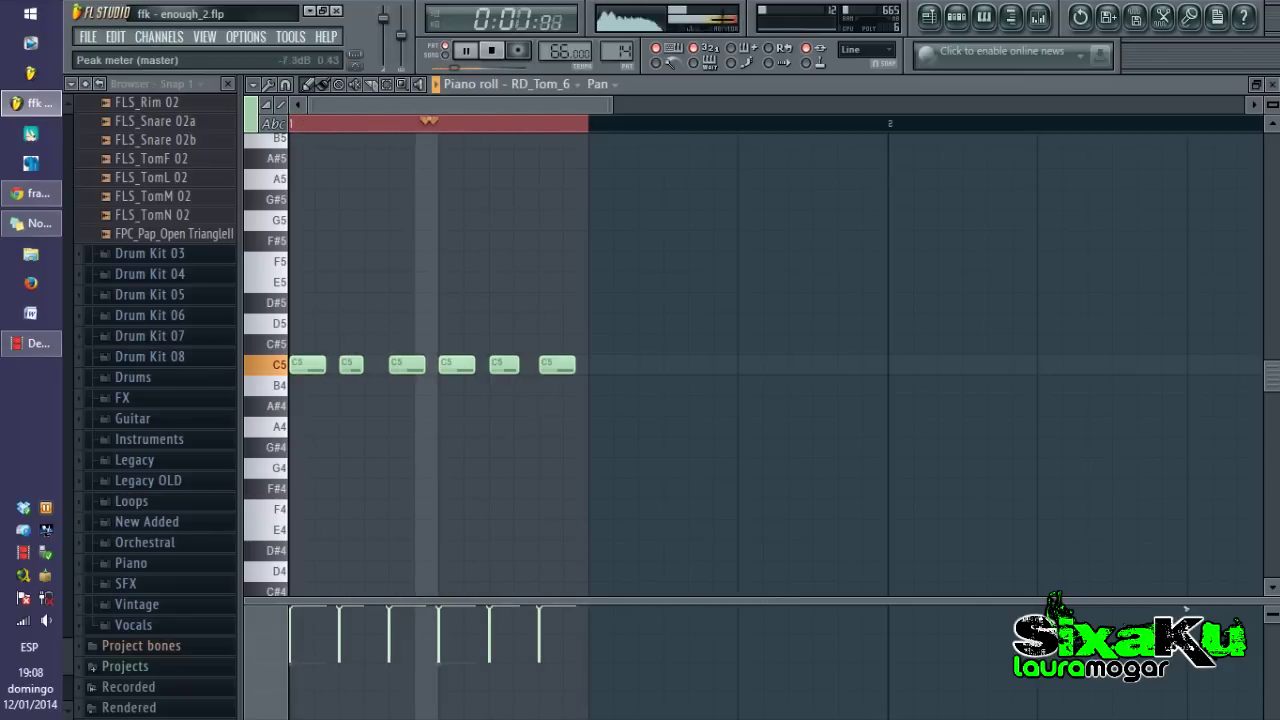
{"action": "key", "text": "space"}
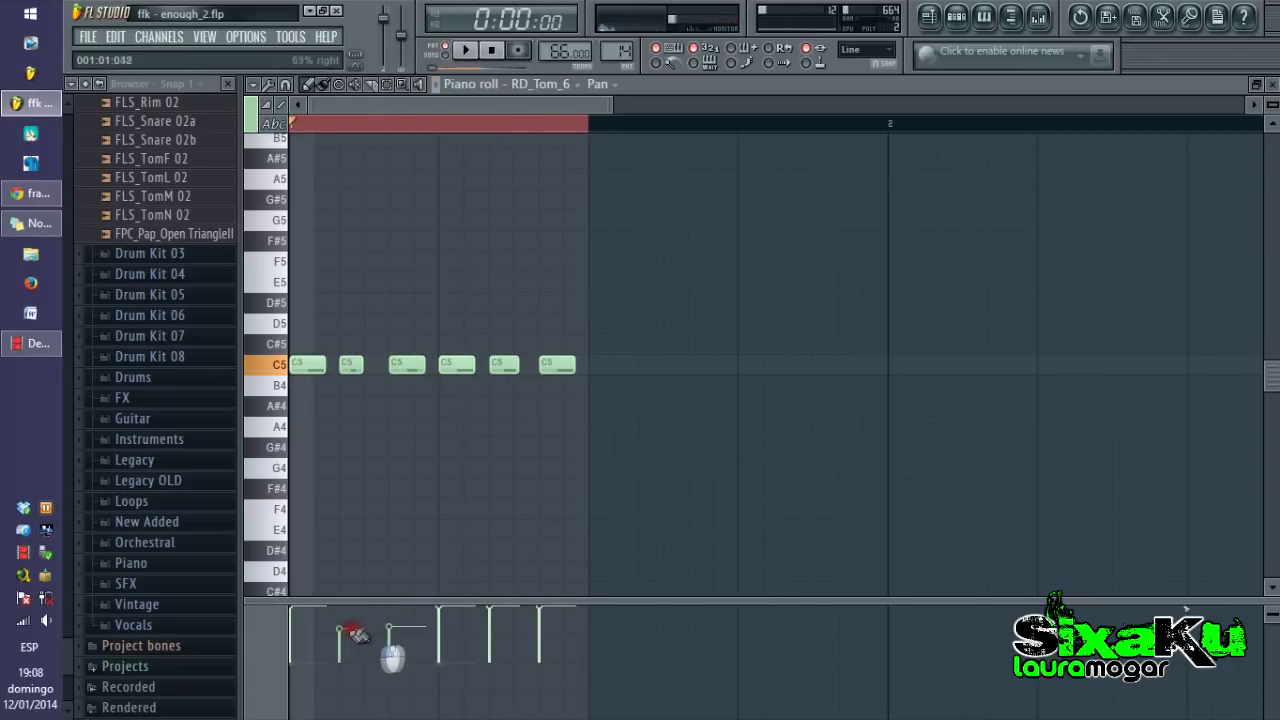
Pan the first three RD_Tom_6 notes right and the last three left, play the pattern, and return to the playlist.
{"action": "left_click_drag", "start_coordinate": [356, 634], "coordinate": [297, 638]}
{"action": "left_click_drag", "start_coordinate": [510, 684], "coordinate": [545, 686]}
{"action": "key", "text": "space"}
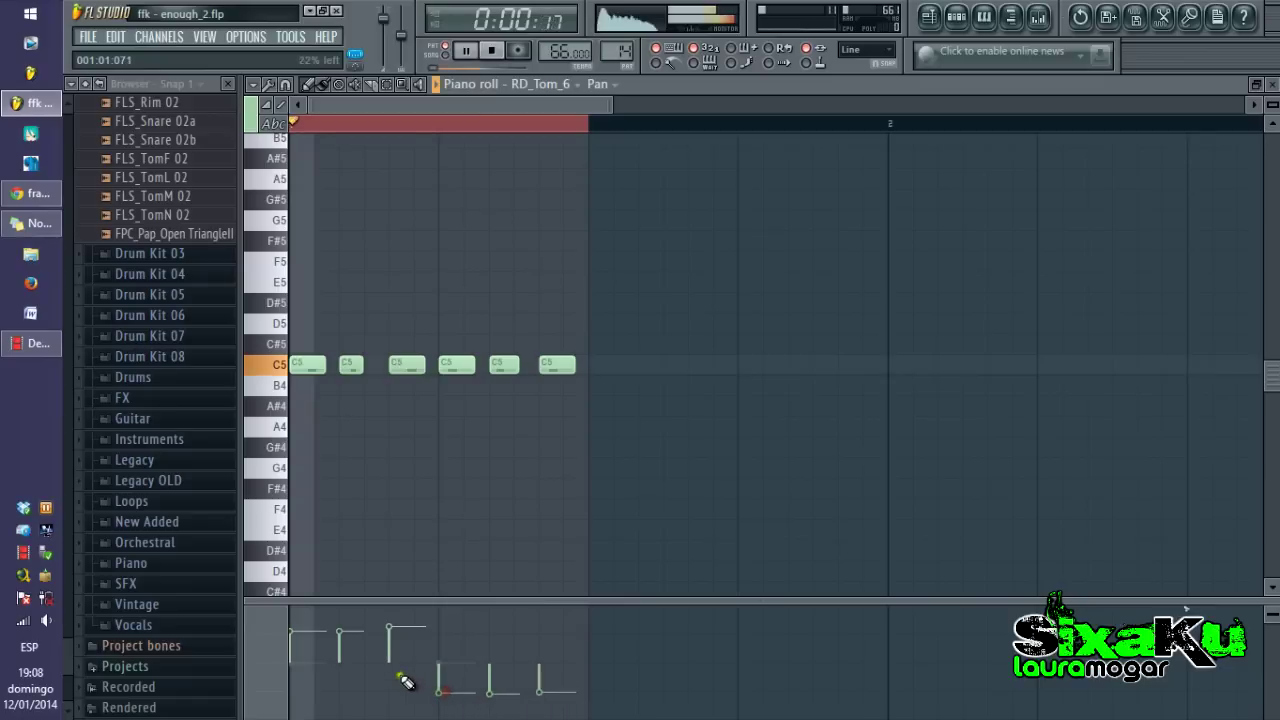
{"action": "key", "text": "space"}
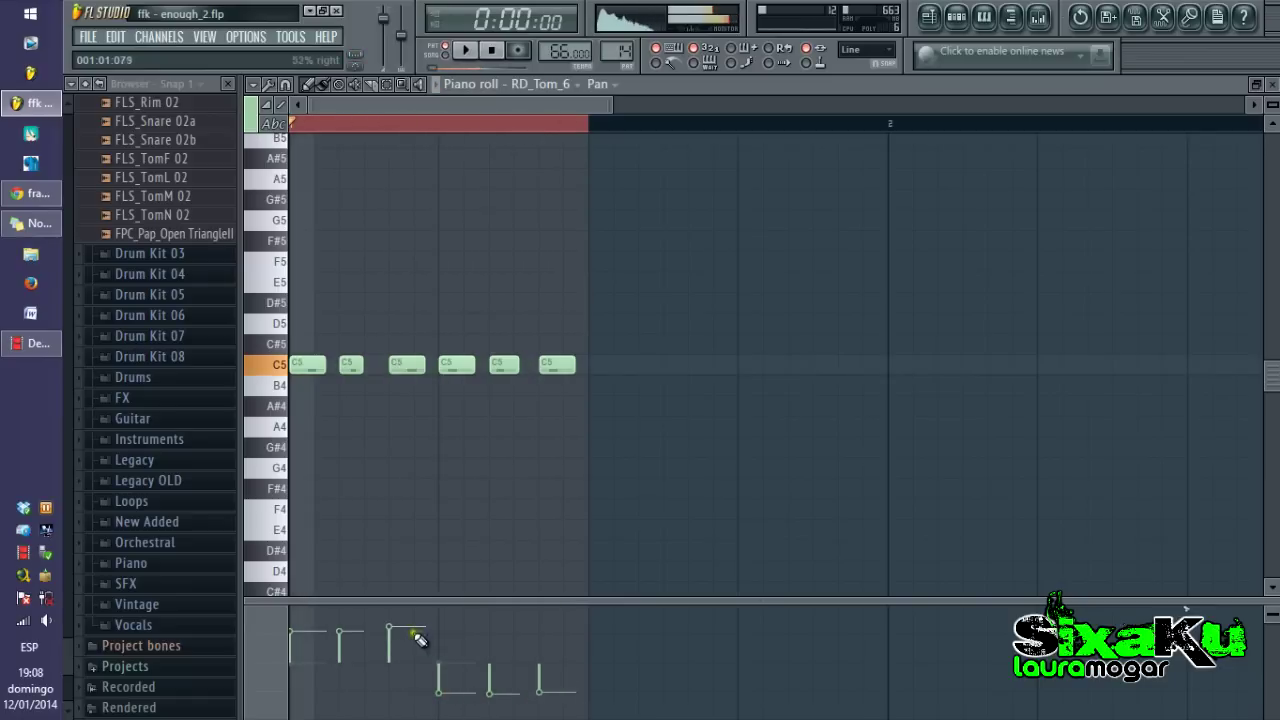
{"action": "left_click", "coordinate": [1271, 84]}
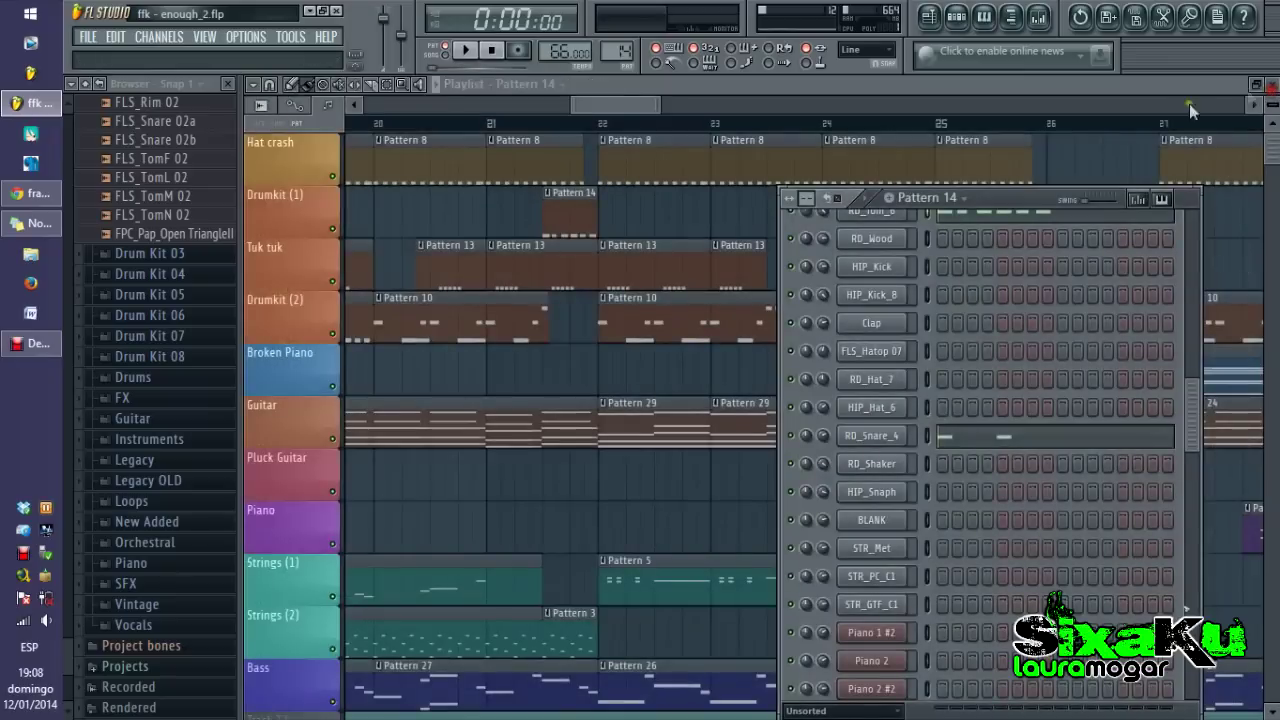
{"action": "left_click", "coordinate": [821, 85]}
Play Pattern 24 from the Guitar track, examine its Acoustic Guitar 01 #2 notes, and close the piano roll.
{"action": "scroll", "coordinate": [771, 128], "scroll_direction": "down", "scroll_amount": 4}
{"action": "scroll", "coordinate": [694, 260], "scroll_direction": "down", "scroll_amount": 3}
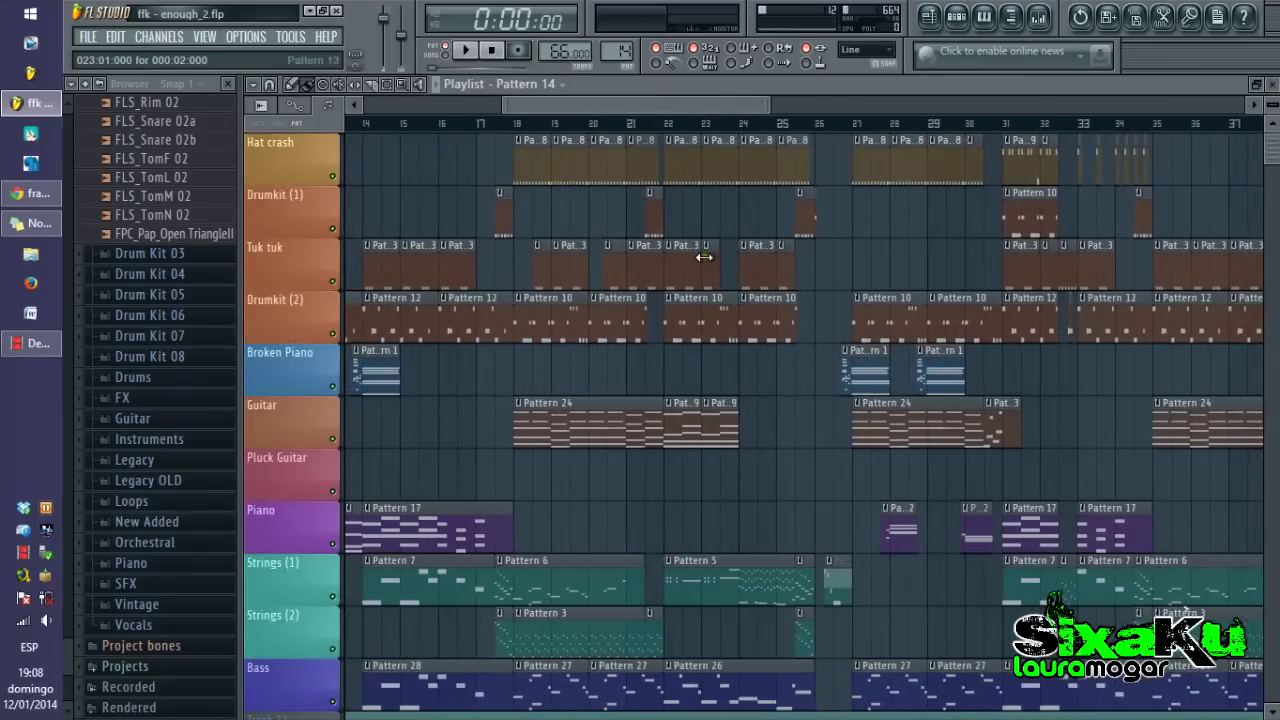
{"action": "scroll", "coordinate": [850, 380], "scroll_direction": "down", "scroll_amount": 3}
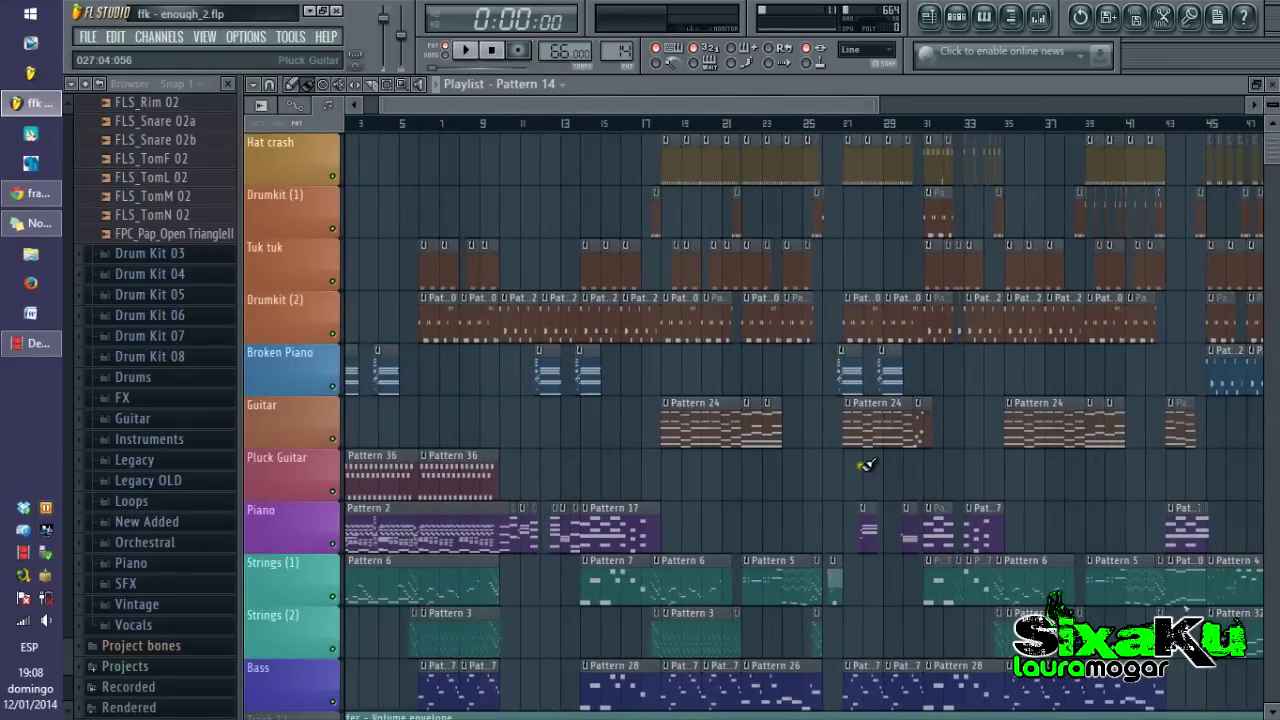
{"action": "double_click", "coordinate": [706, 429]}
{"action": "key", "text": "space"}
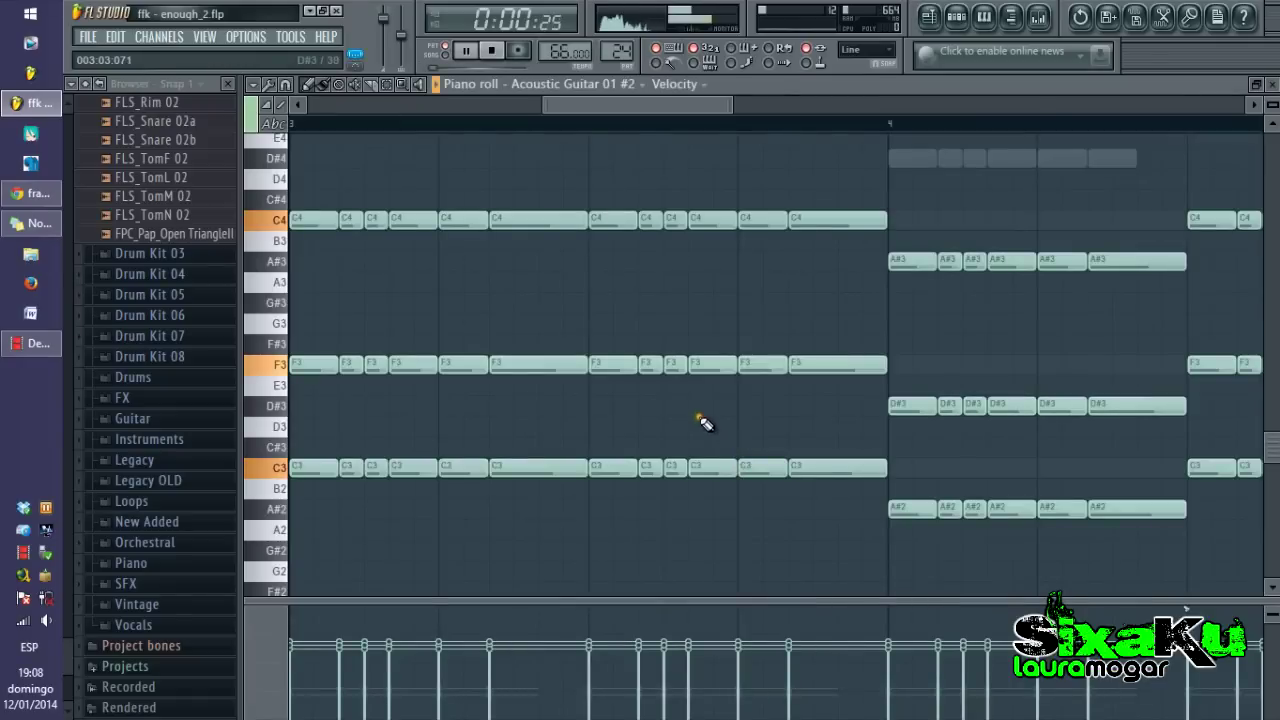
{"action": "scroll", "coordinate": [688, 308], "scroll_direction": "down", "scroll_amount": 2}
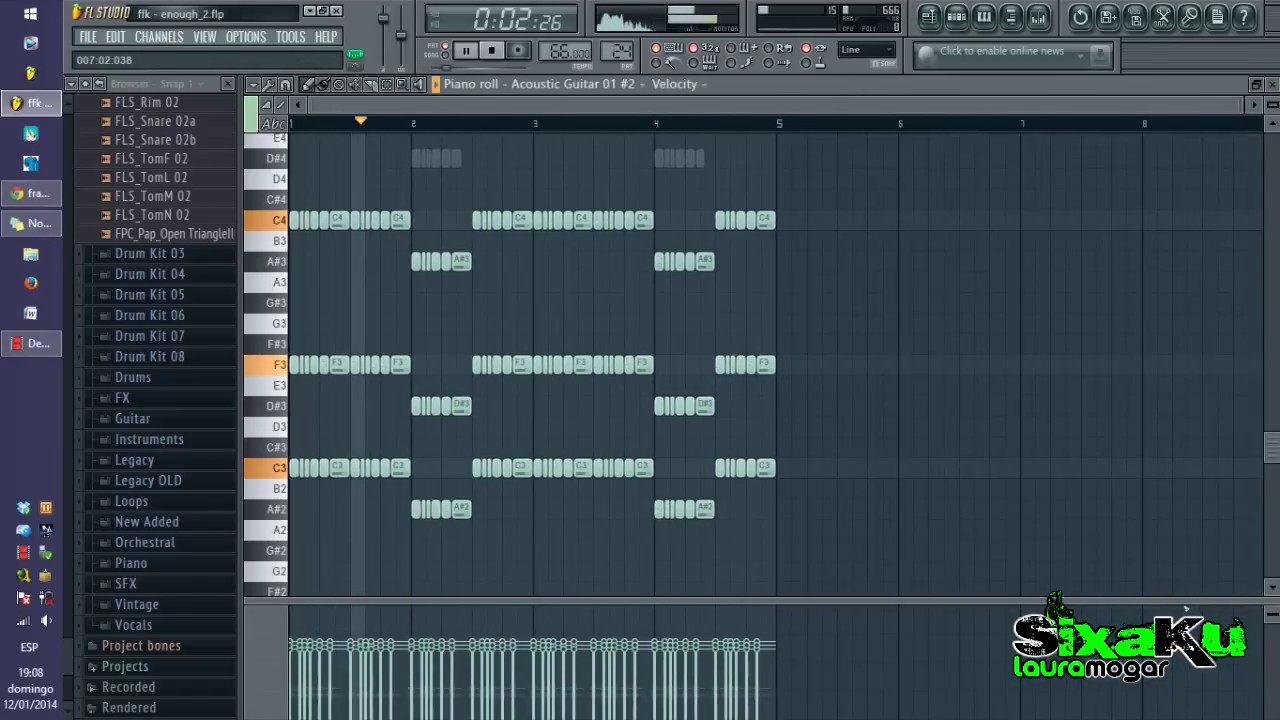
{"action": "left_click", "coordinate": [1272, 84]}
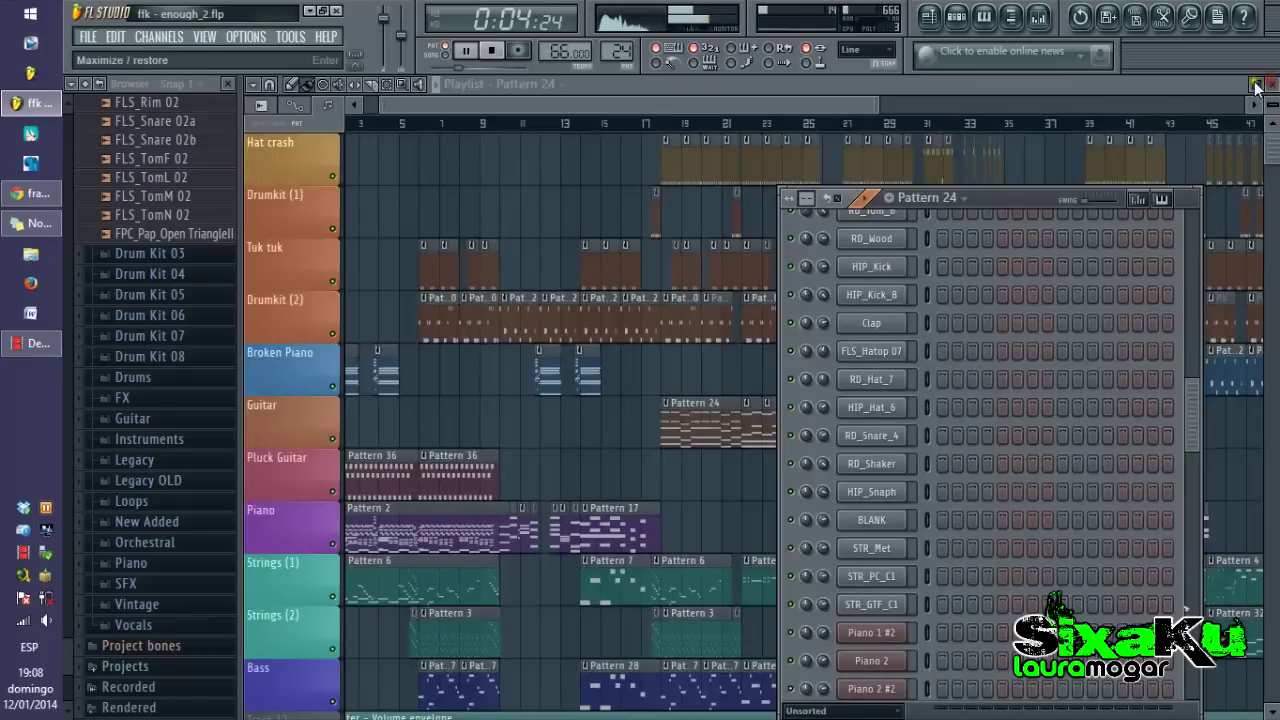
Examine the three acoustic guitar channels of Pattern 24 and their pan settings, reposition the channel rack, and stop playback.
{"action": "scroll", "coordinate": [1014, 351], "scroll_direction": "up", "scroll_amount": 6}
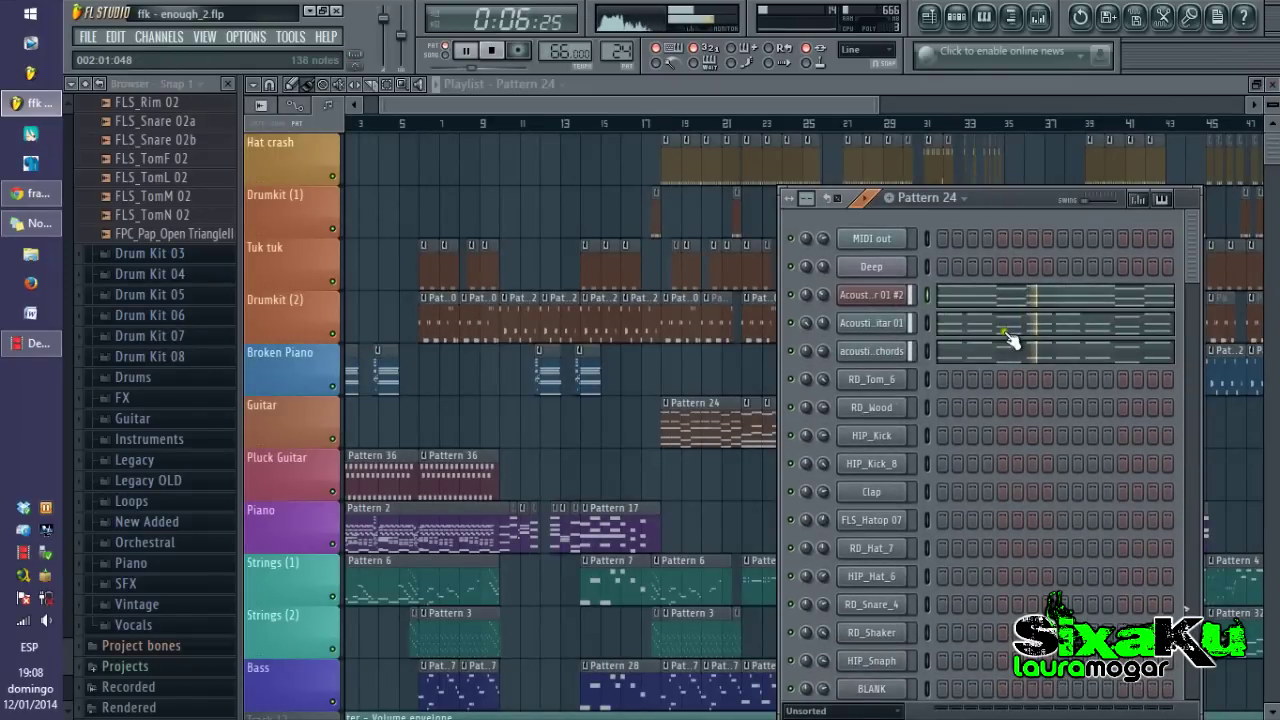
{"action": "left_click_drag", "start_coordinate": [808, 322], "coordinate": [807, 351]}
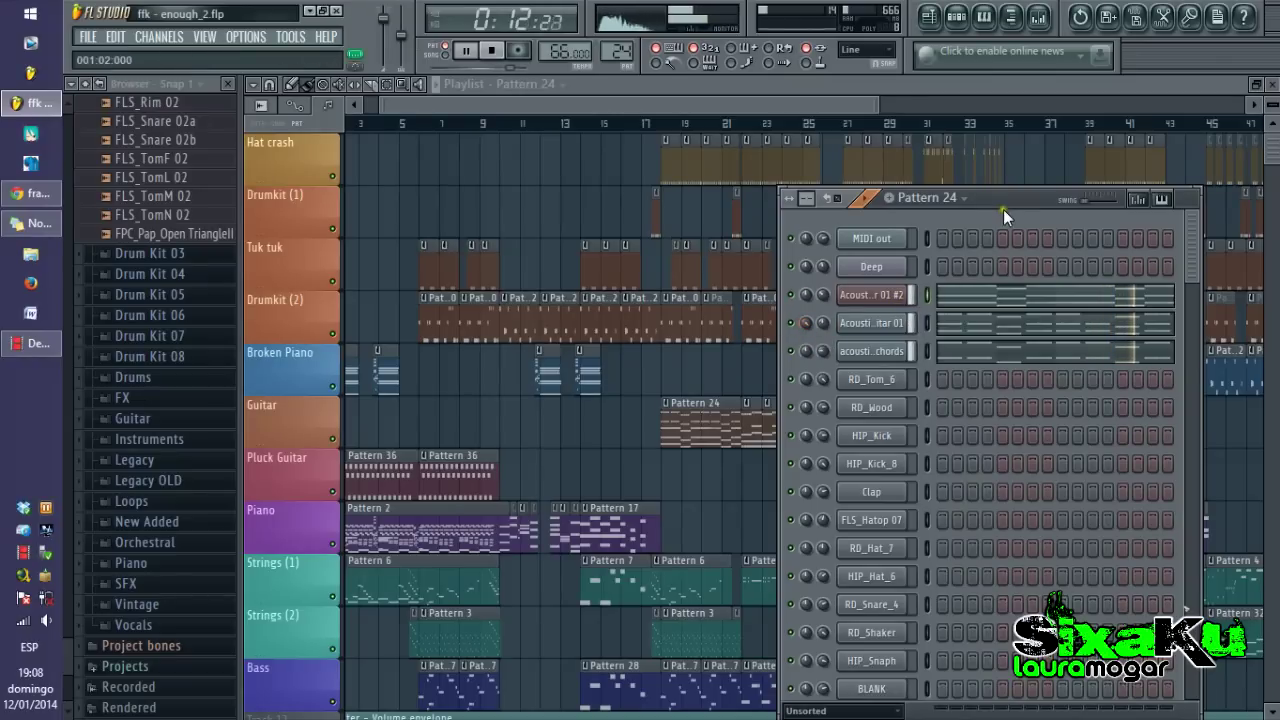
{"action": "left_click_drag", "start_coordinate": [1003, 209], "coordinate": [750, 181]}
{"action": "key", "text": "space"}
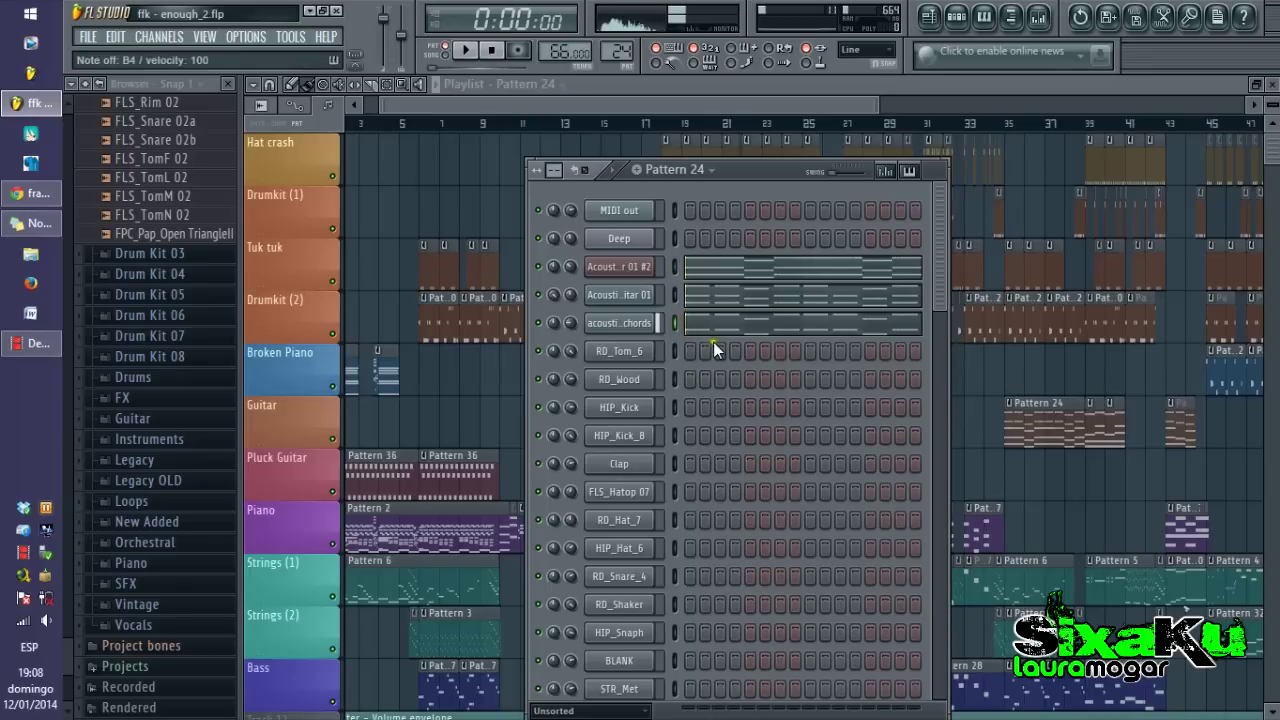
Audition the Acoustic Guitar 01 and Acoustic Guitar 01 #2 channels, play Pattern 24 briefly, and hide the channel rack.
{"action": "left_click", "coordinate": [675, 294]}
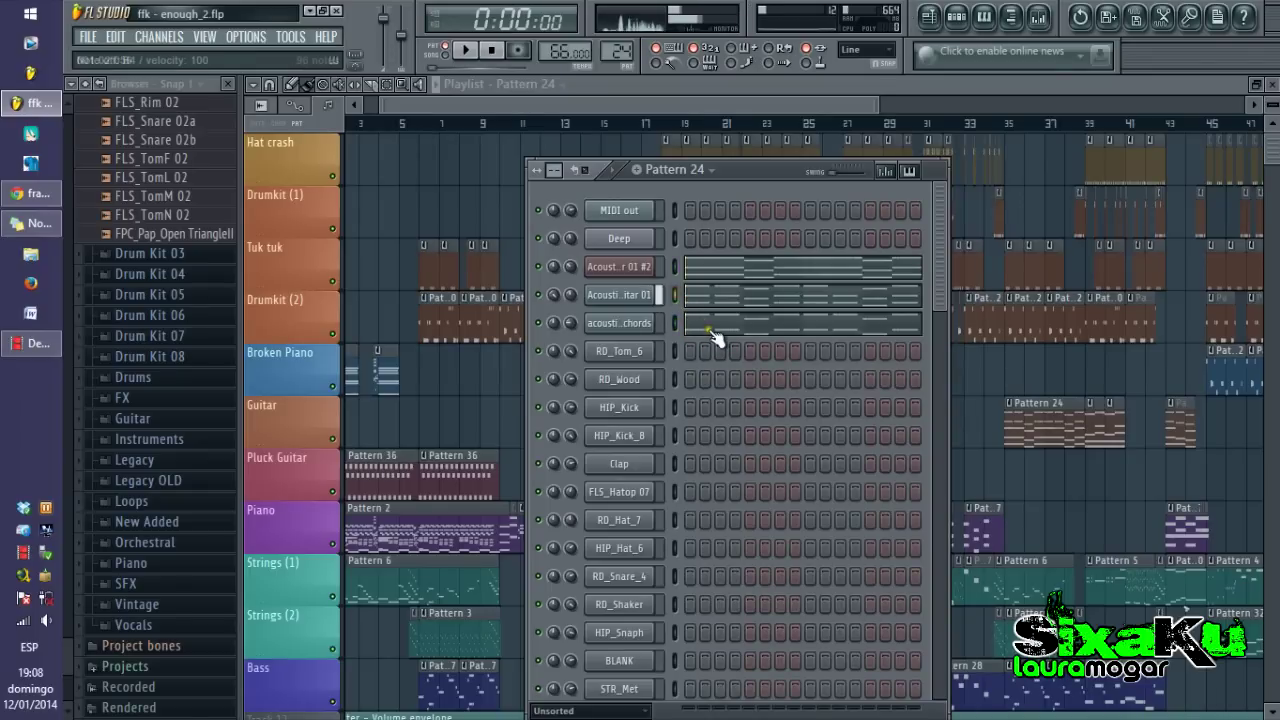
{"action": "left_click", "coordinate": [677, 269]}
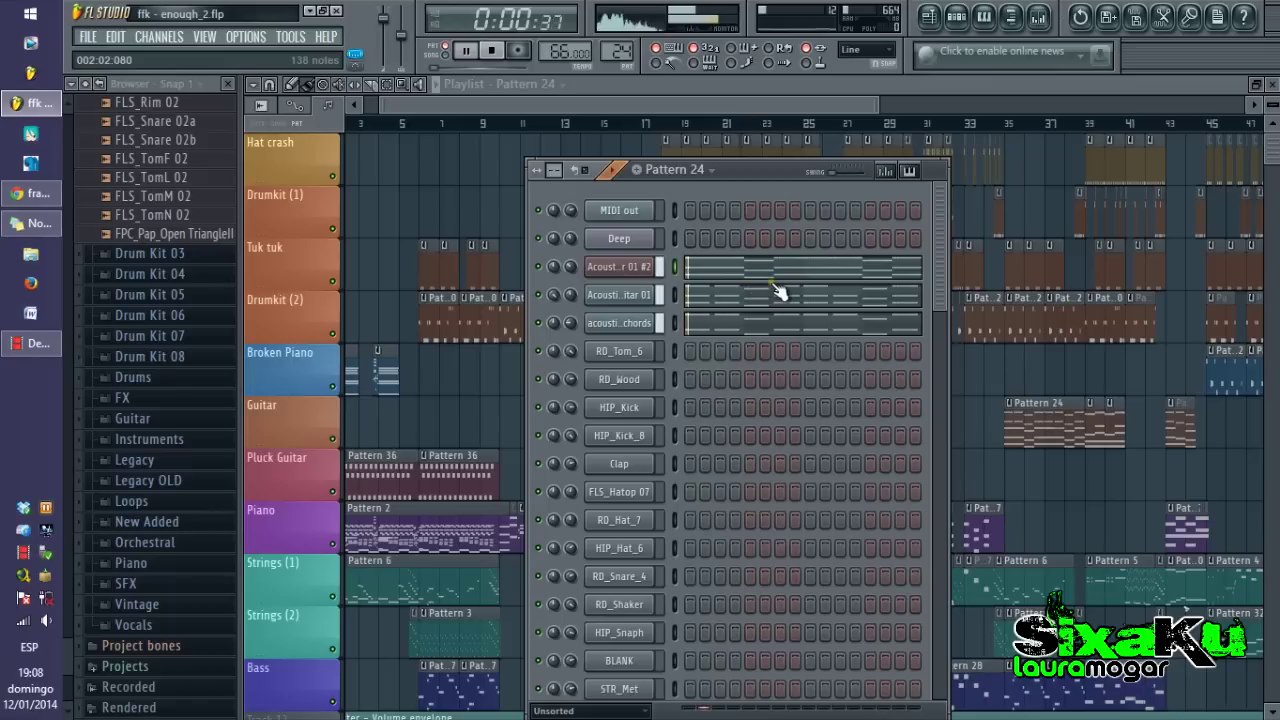
{"action": "key", "text": "space"}
{"action": "key", "text": "F6"}
Play Pattern 36 from the Pluck Guitar track, examine its Acoustic Guitar 01 #2 notes, and return to the playlist.
{"action": "scroll", "coordinate": [546, 471], "scroll_direction": "down", "scroll_amount": 4}
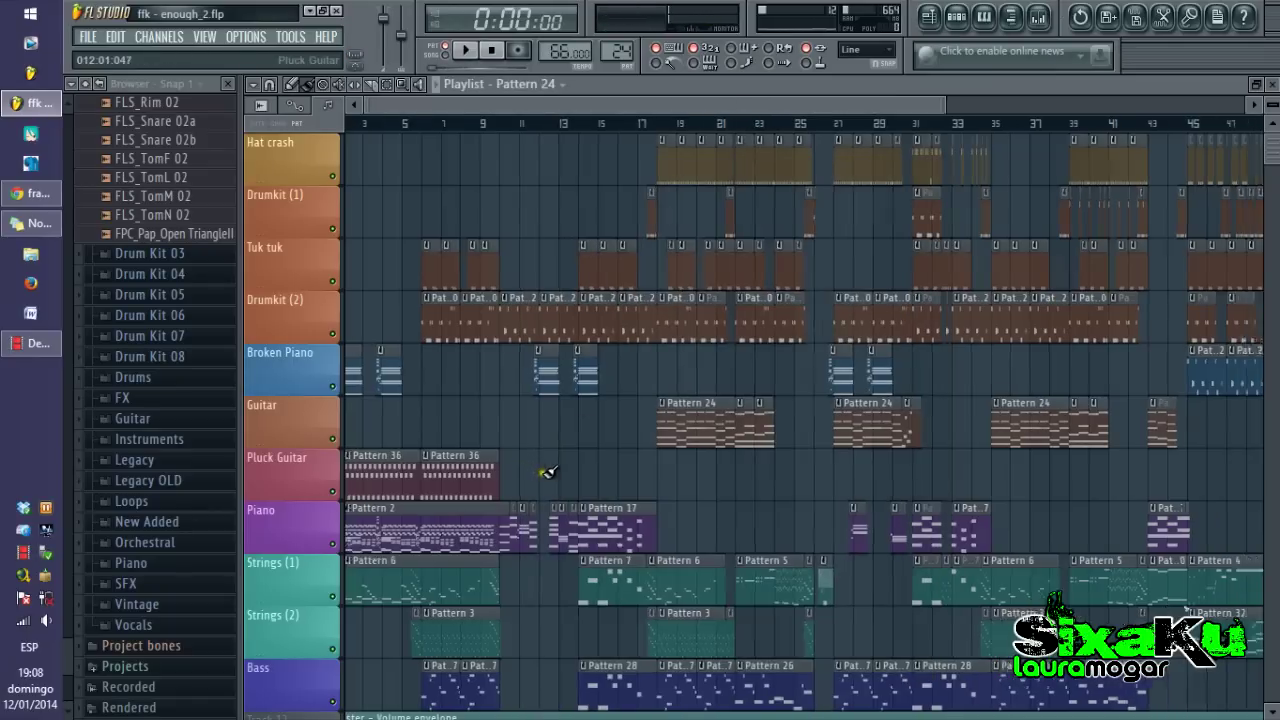
{"action": "scroll", "coordinate": [460, 472], "scroll_direction": "up", "scroll_amount": 4}
{"action": "double_click", "coordinate": [528, 487]}
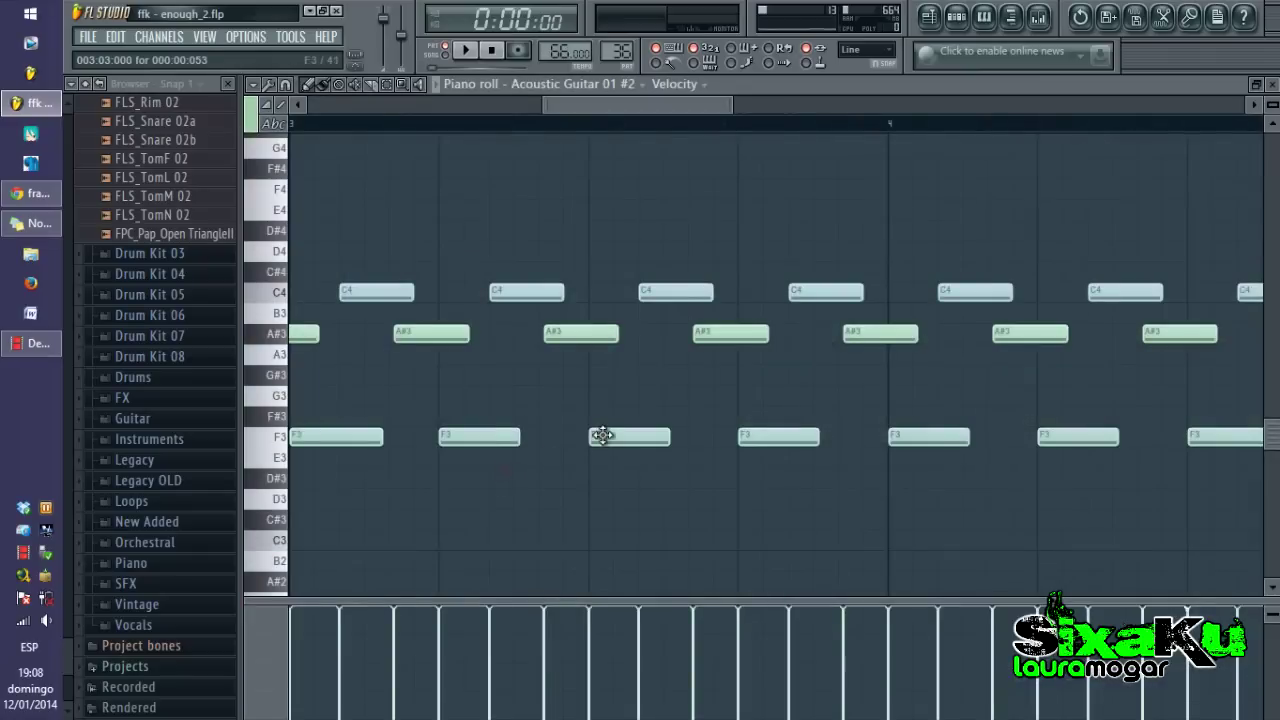
{"action": "scroll", "coordinate": [603, 437], "scroll_direction": "down", "scroll_amount": 4}
{"action": "key", "text": "space"}
{"action": "scroll", "coordinate": [597, 404], "scroll_direction": "down", "scroll_amount": 2}
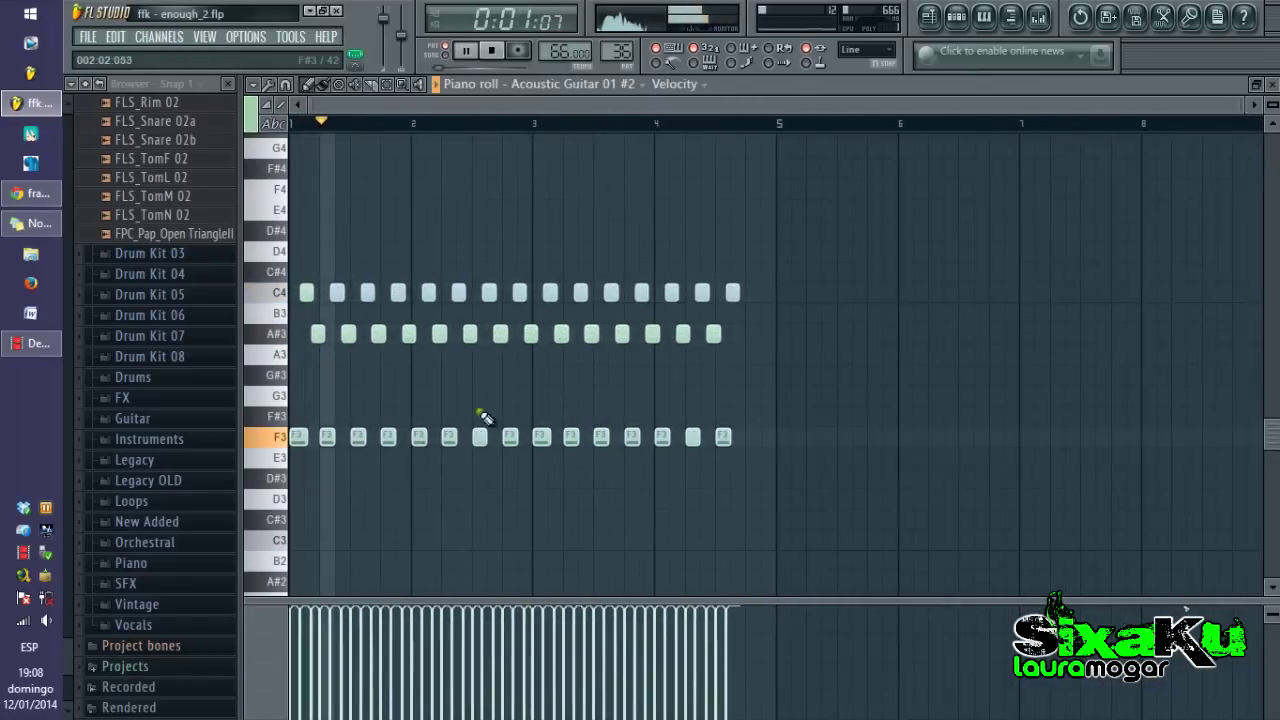
{"action": "scroll", "coordinate": [271, 422], "scroll_direction": "up", "scroll_amount": 5}
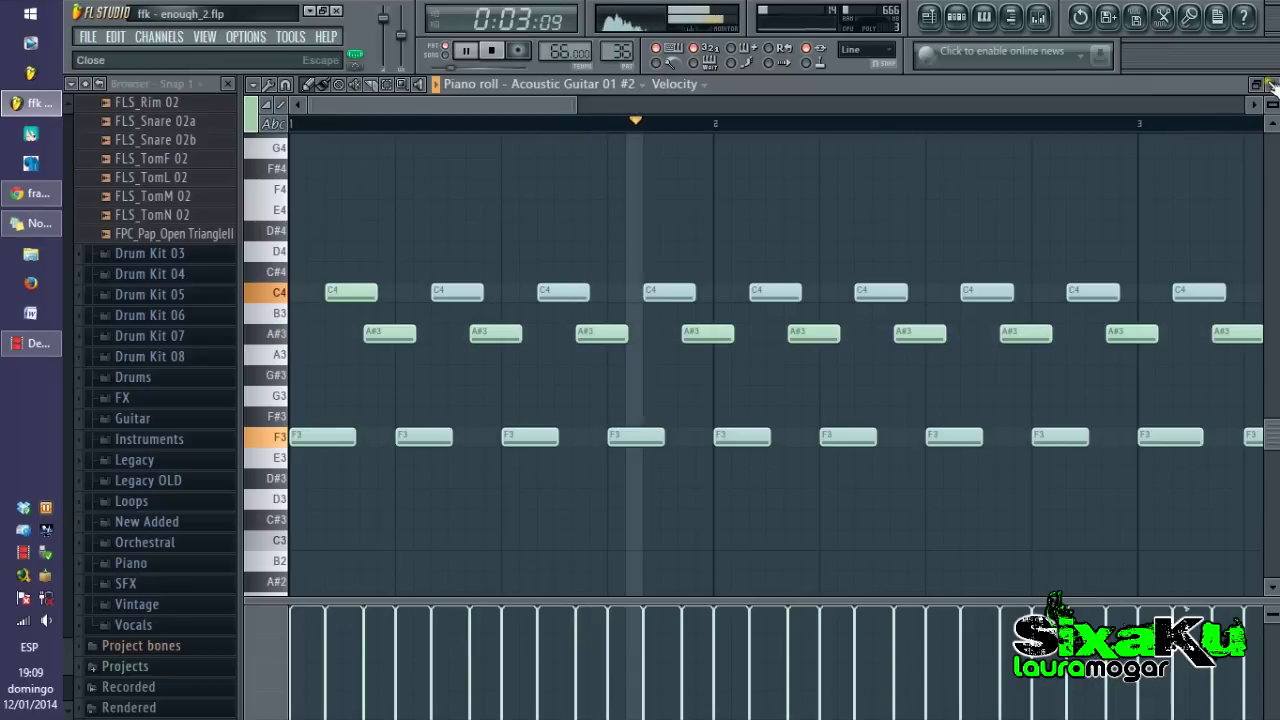
{"action": "key", "text": "space"}
{"action": "left_click", "coordinate": [1272, 86]}
Play Pattern 3 from the Strings (2) track, examine its FLS Strings notes including the descending ending, and return to the playlist.
{"action": "left_click_drag", "start_coordinate": [790, 140], "coordinate": [403, 632]}
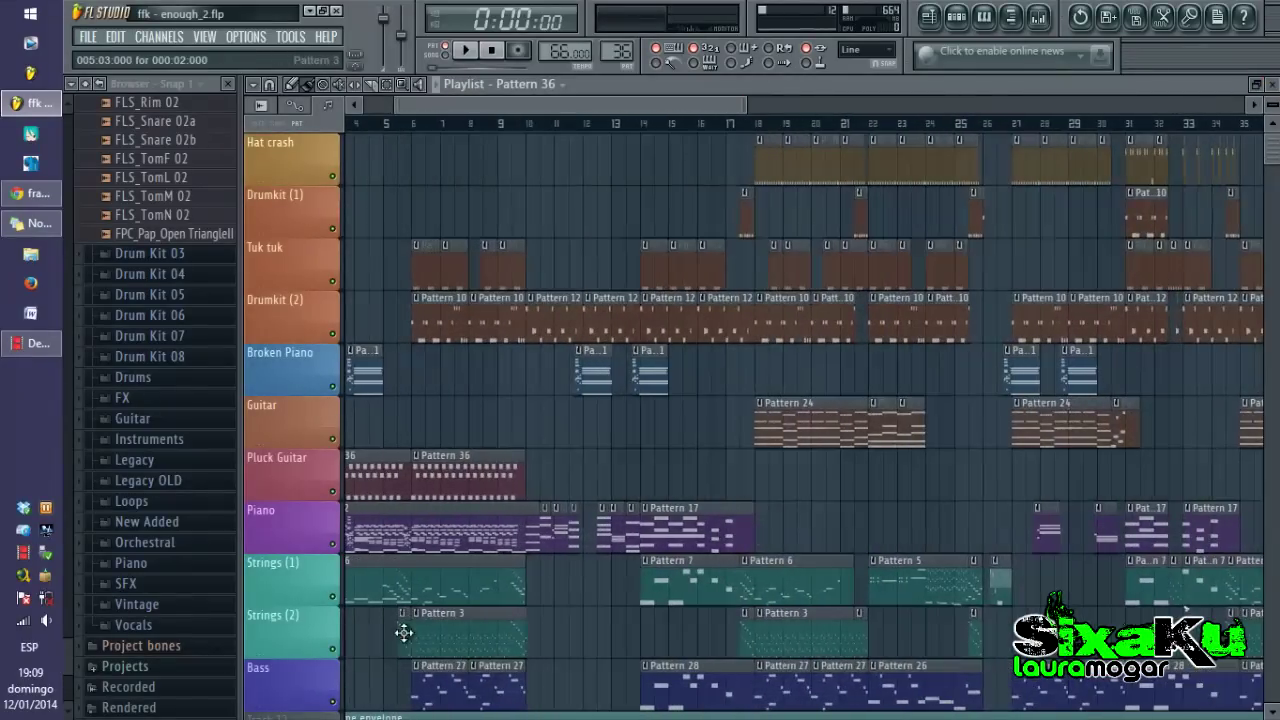
{"action": "left_click_drag", "start_coordinate": [590, 595], "coordinate": [437, 634]}
{"action": "double_click", "coordinate": [437, 634]}
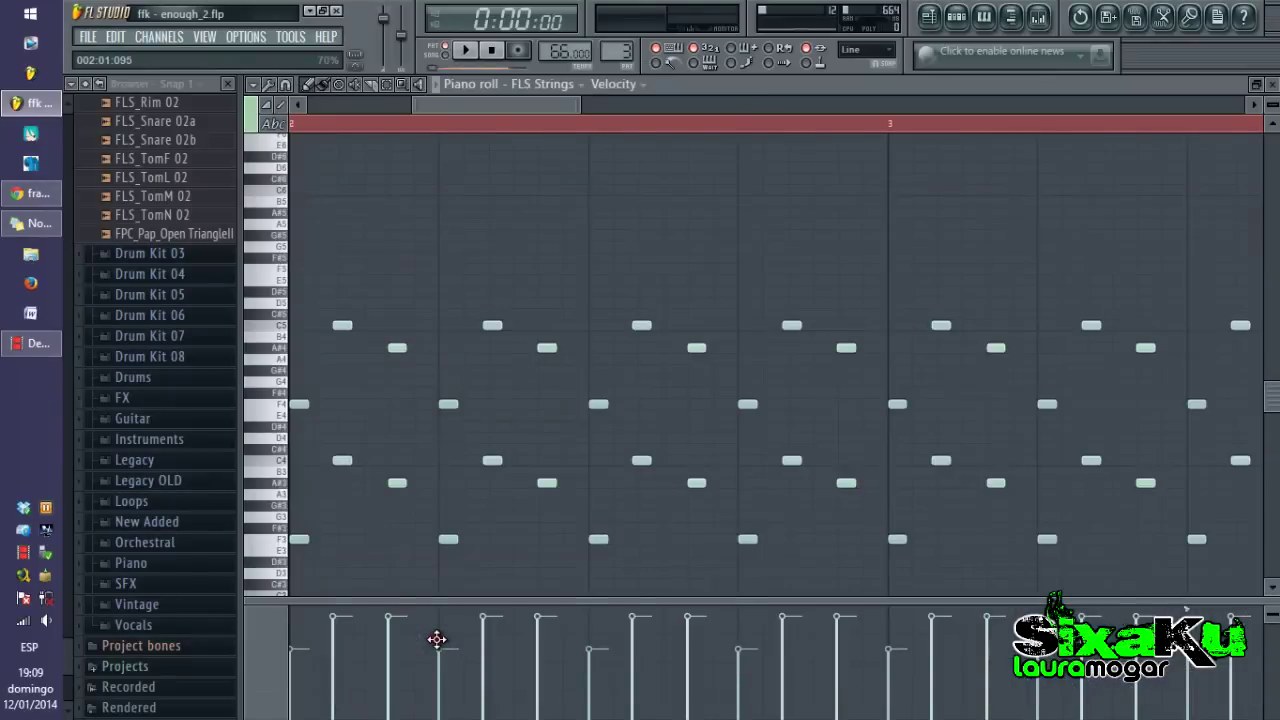
{"action": "scroll", "coordinate": [529, 420], "scroll_direction": "down", "scroll_amount": 4}
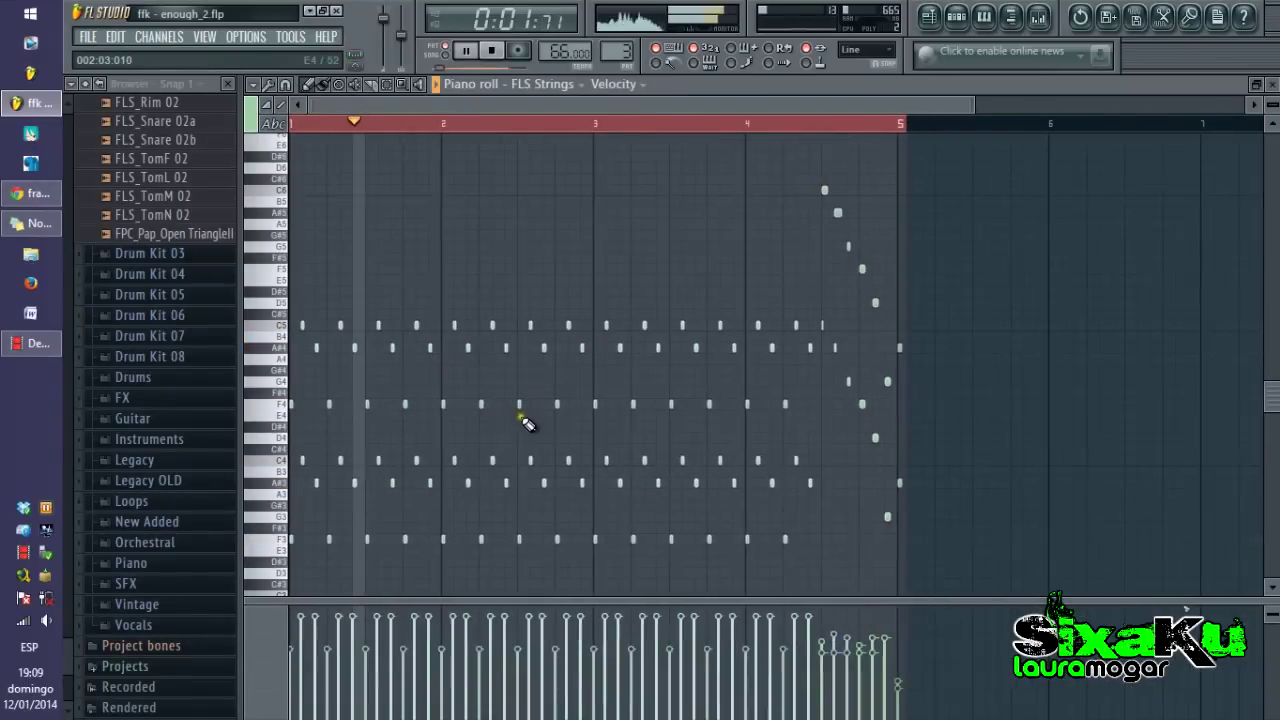
{"action": "scroll", "coordinate": [300, 475], "scroll_direction": "up", "scroll_amount": 2}
{"action": "scroll", "coordinate": [366, 458], "scroll_direction": "down", "scroll_amount": 1}
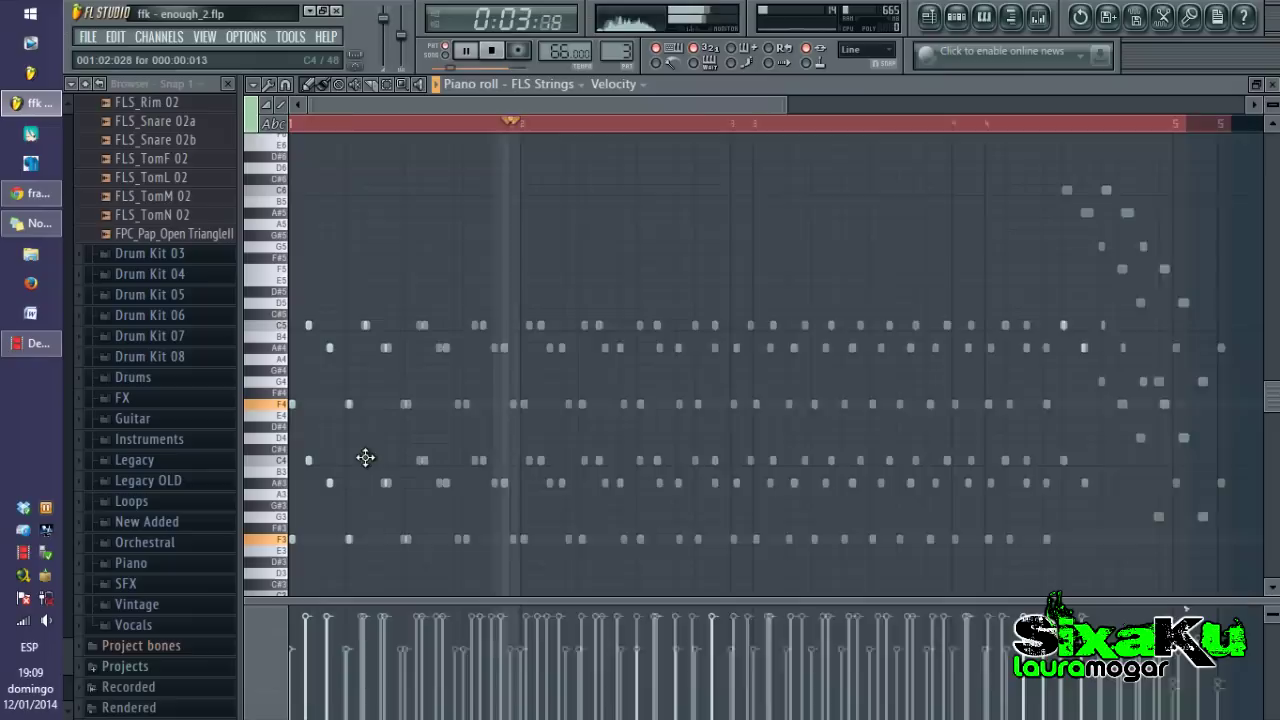
{"action": "left_click", "coordinate": [1012, 121]}
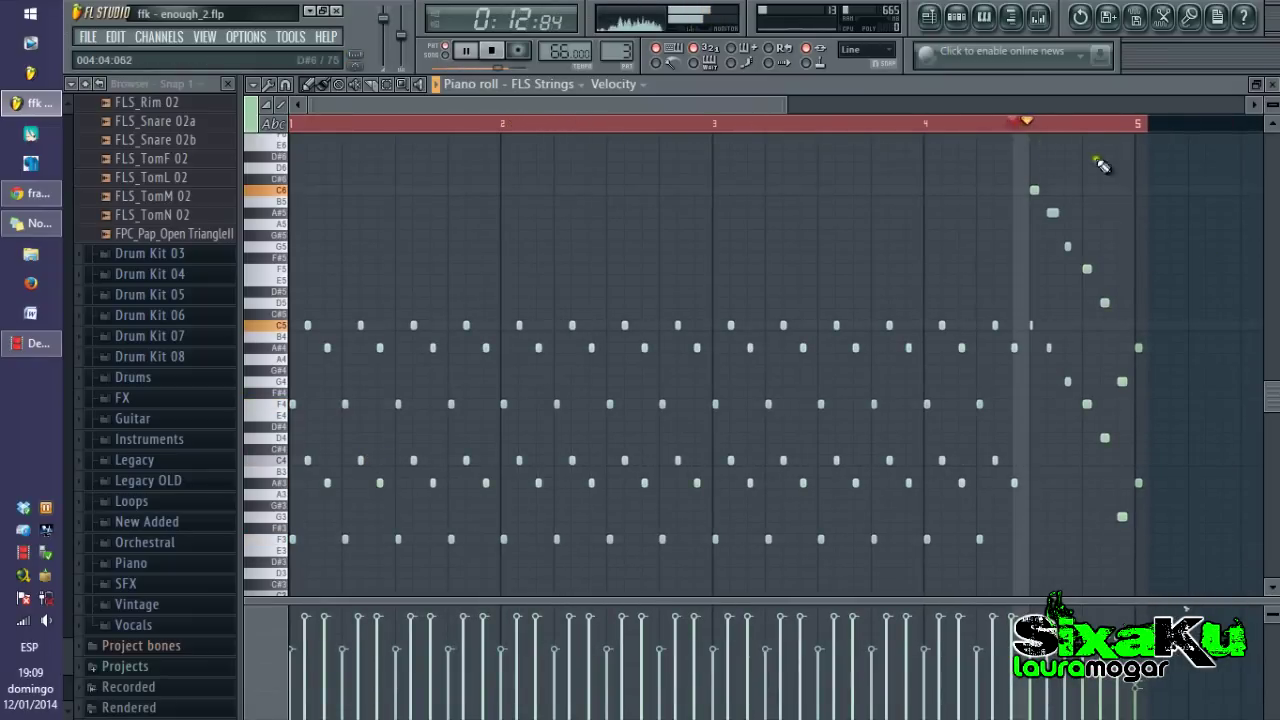
{"action": "left_click", "coordinate": [1272, 85]}
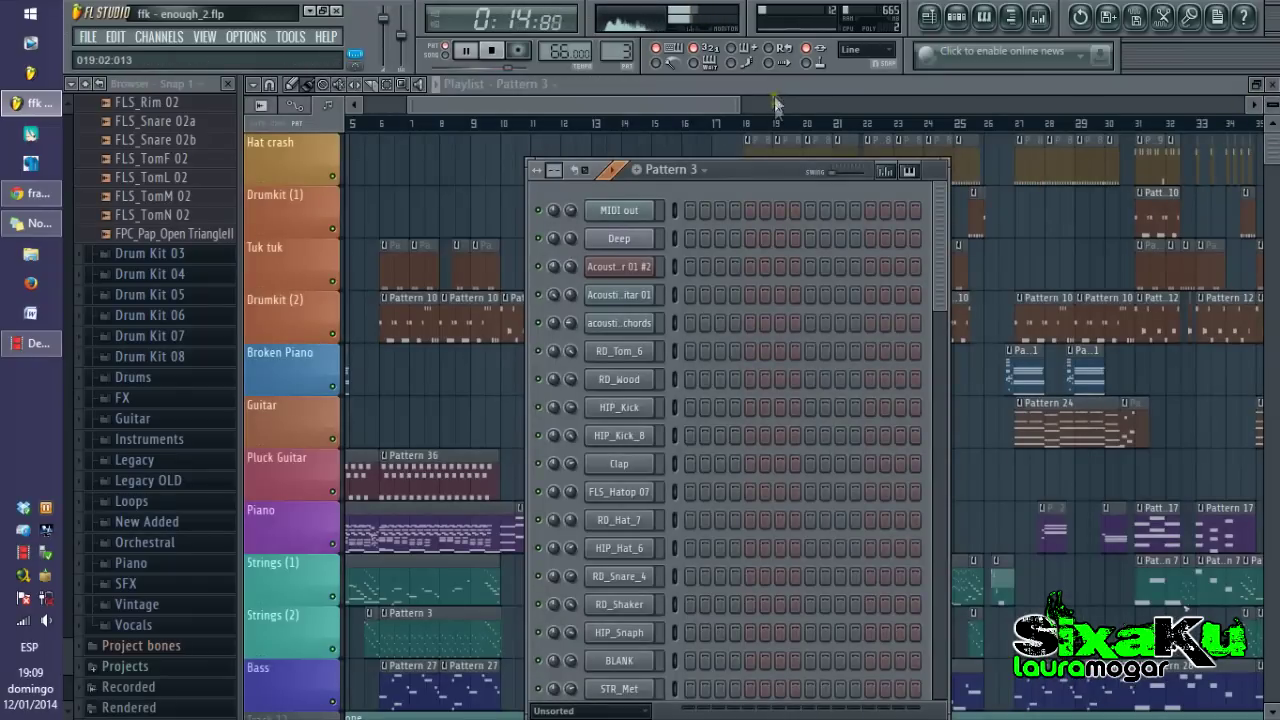
{"action": "key", "text": "space"}
{"action": "left_click", "coordinate": [773, 86]}
{"action": "scroll", "coordinate": [569, 371], "scroll_direction": "down", "scroll_amount": 4}
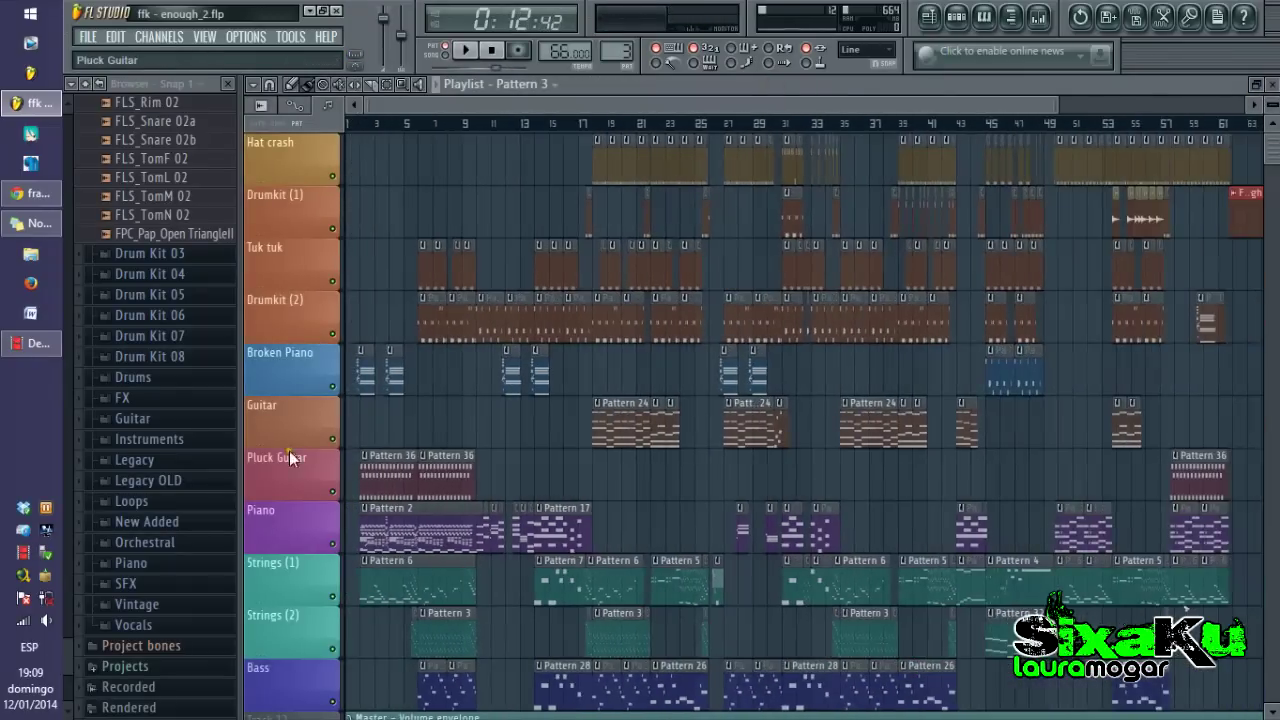
{"action": "scroll", "coordinate": [238, 450], "scroll_direction": "up", "scroll_amount": 6}
{"action": "scroll", "coordinate": [450, 500], "scroll_direction": "down", "scroll_amount": 6}
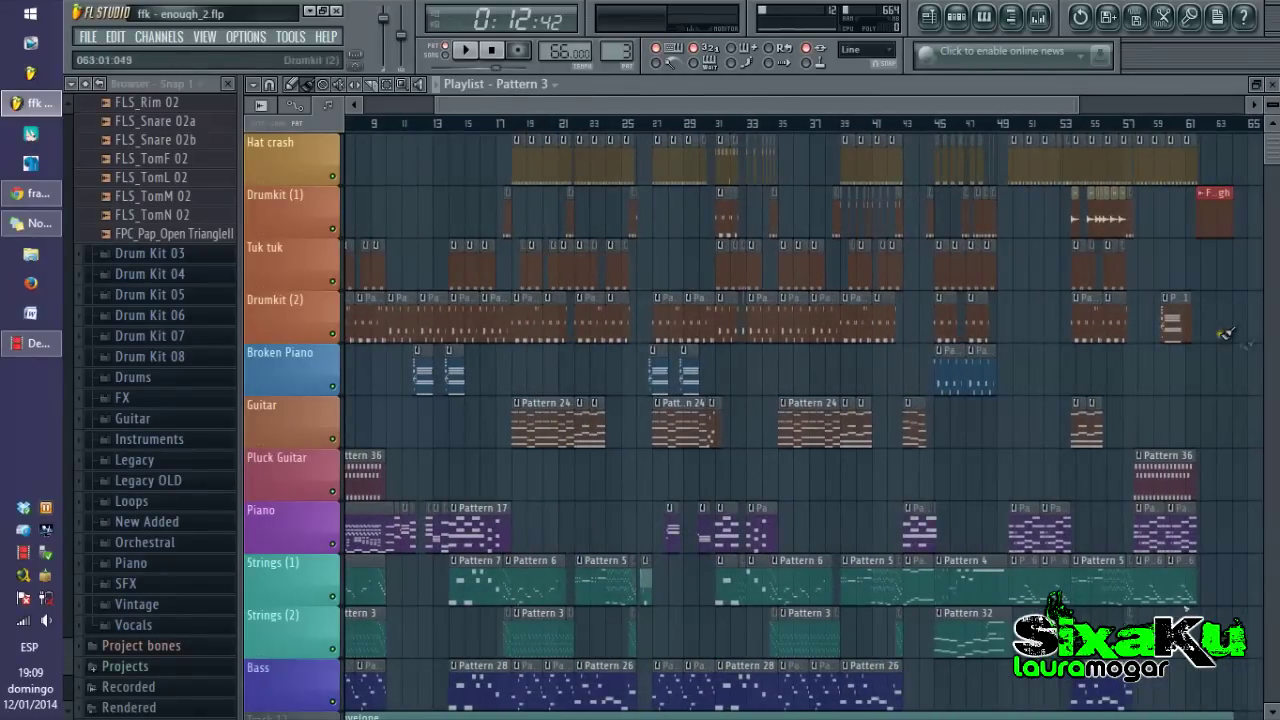
View the channel settings of the RD_Hat_7 #2 sample from the Drumkit (1) track and return to the playlist.
{"action": "scroll", "coordinate": [1009, 233], "scroll_direction": "up", "scroll_amount": 4}
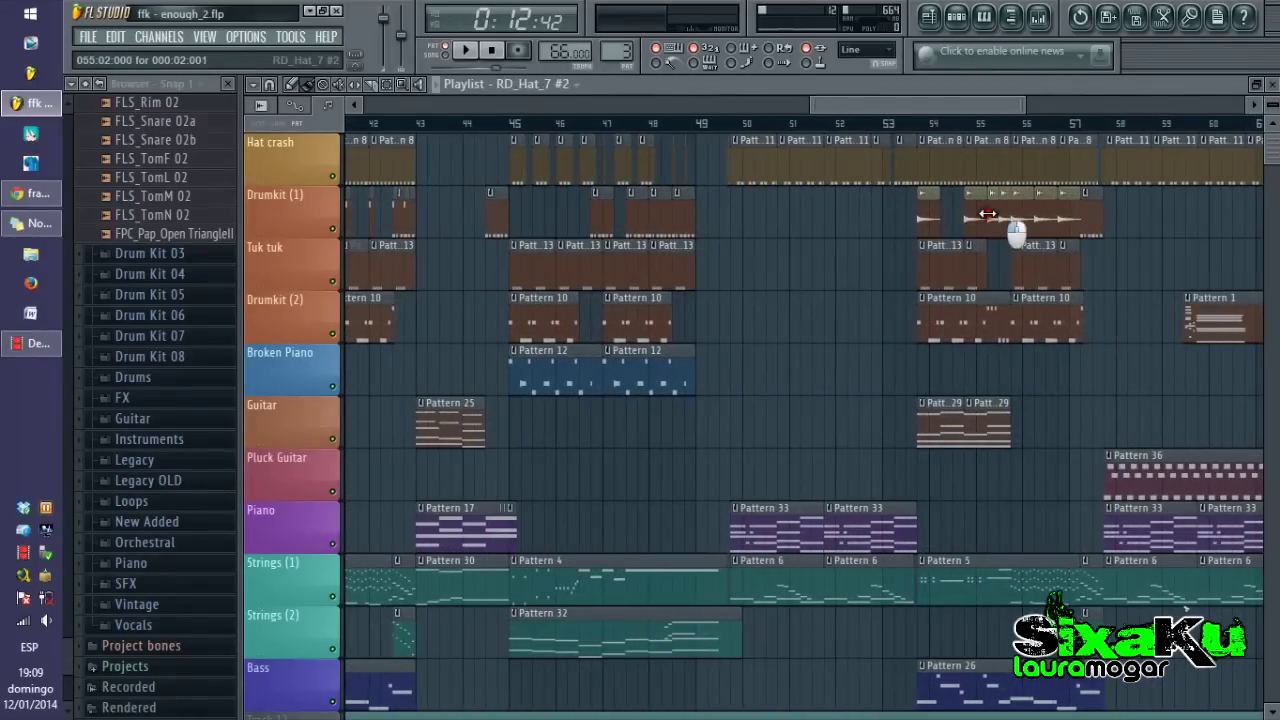
{"action": "double_click", "coordinate": [987, 214]}
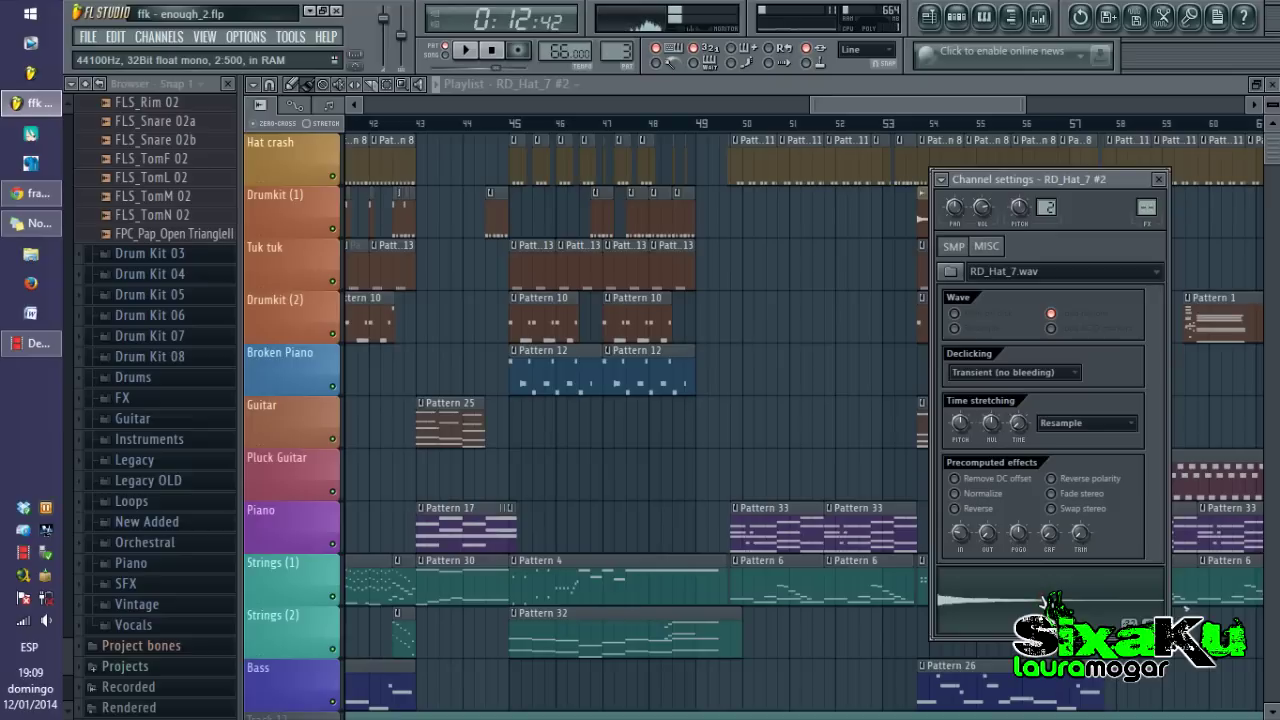
{"action": "left_click", "coordinate": [996, 91]}
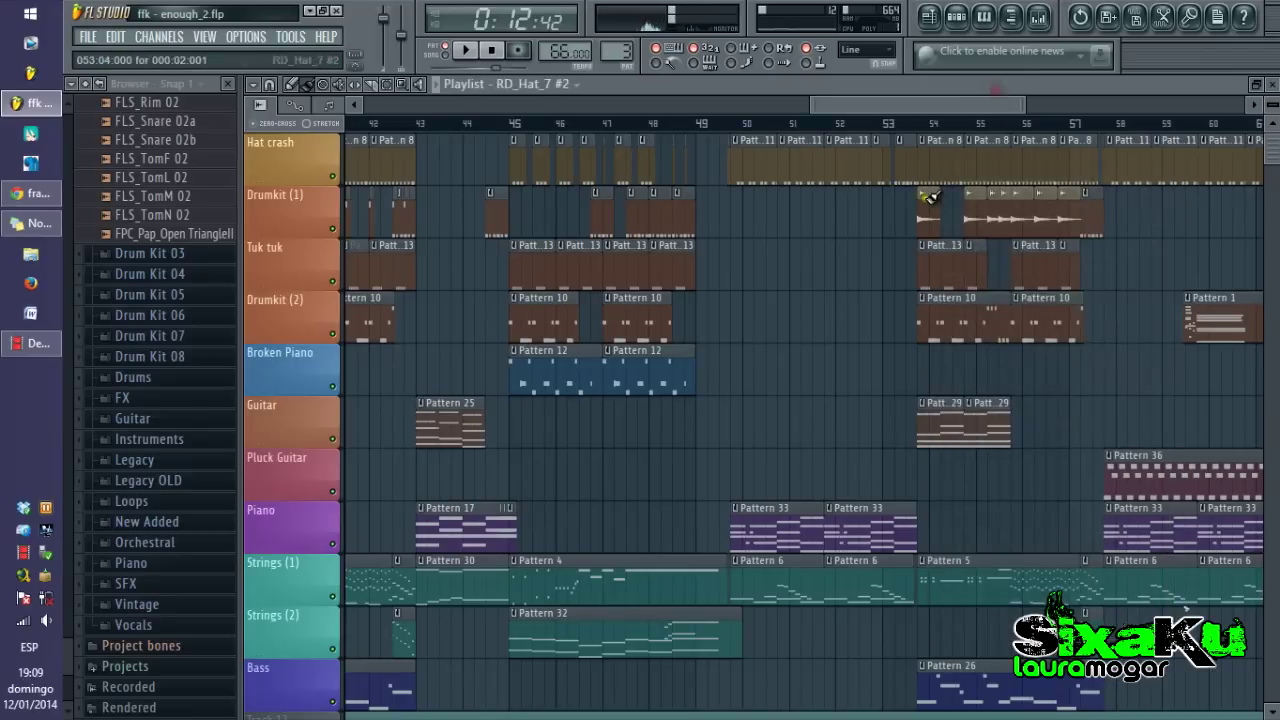
Play Pattern 11 from the Hat crash track, examine its RD_Hat_7 notes, and return to the playlist.
{"action": "scroll", "coordinate": [840, 225], "scroll_direction": "up", "scroll_amount": 3}
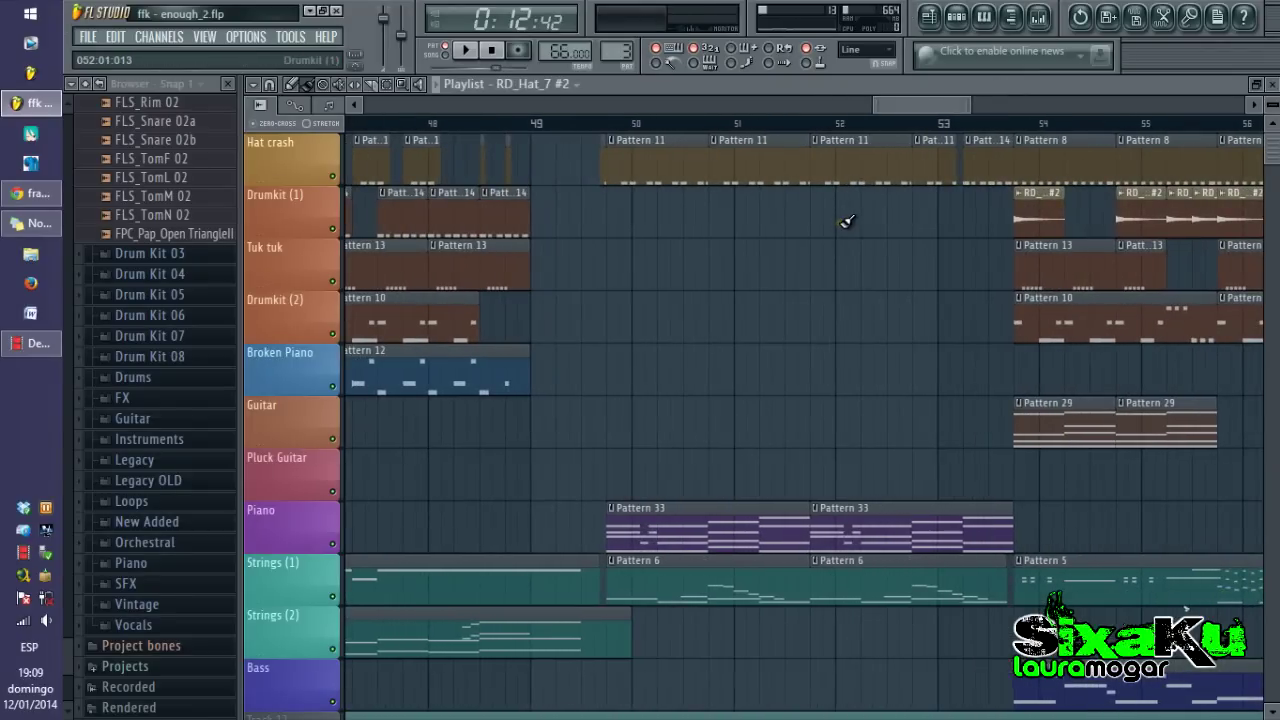
{"action": "double_click", "coordinate": [842, 166]}
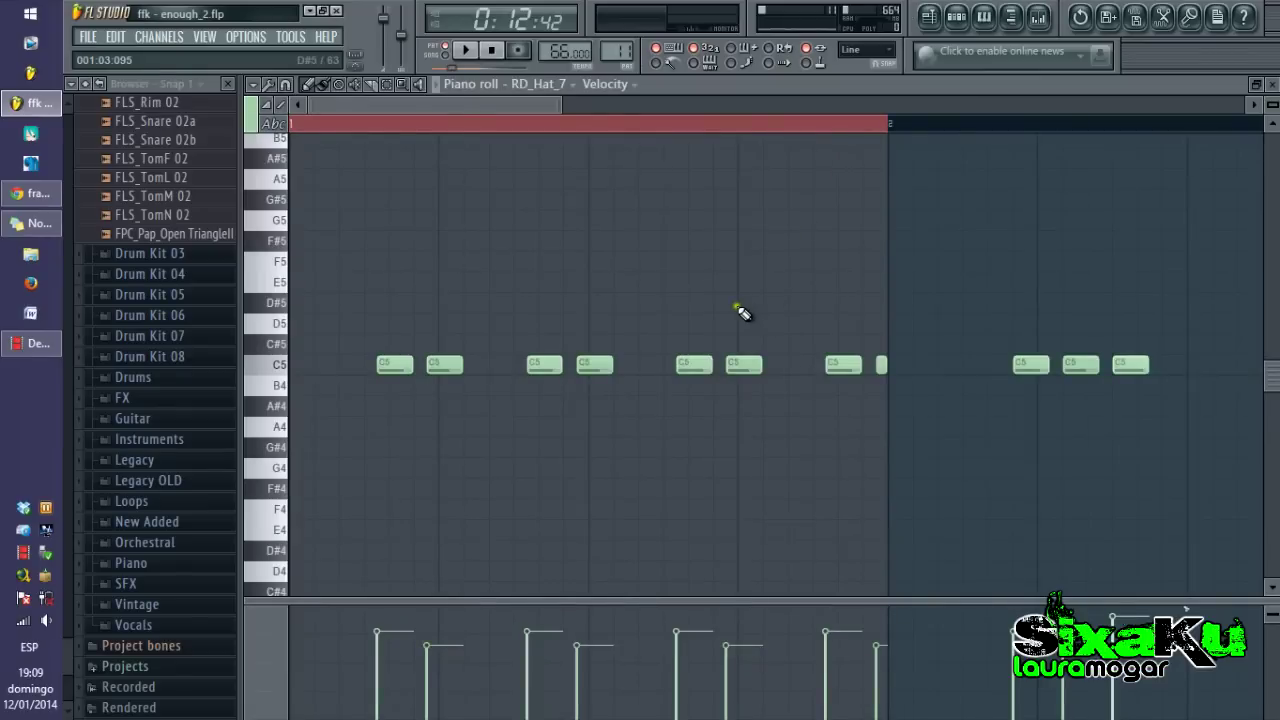
{"action": "scroll", "coordinate": [740, 313], "scroll_direction": "down", "scroll_amount": 3}
{"action": "key", "text": "space"}
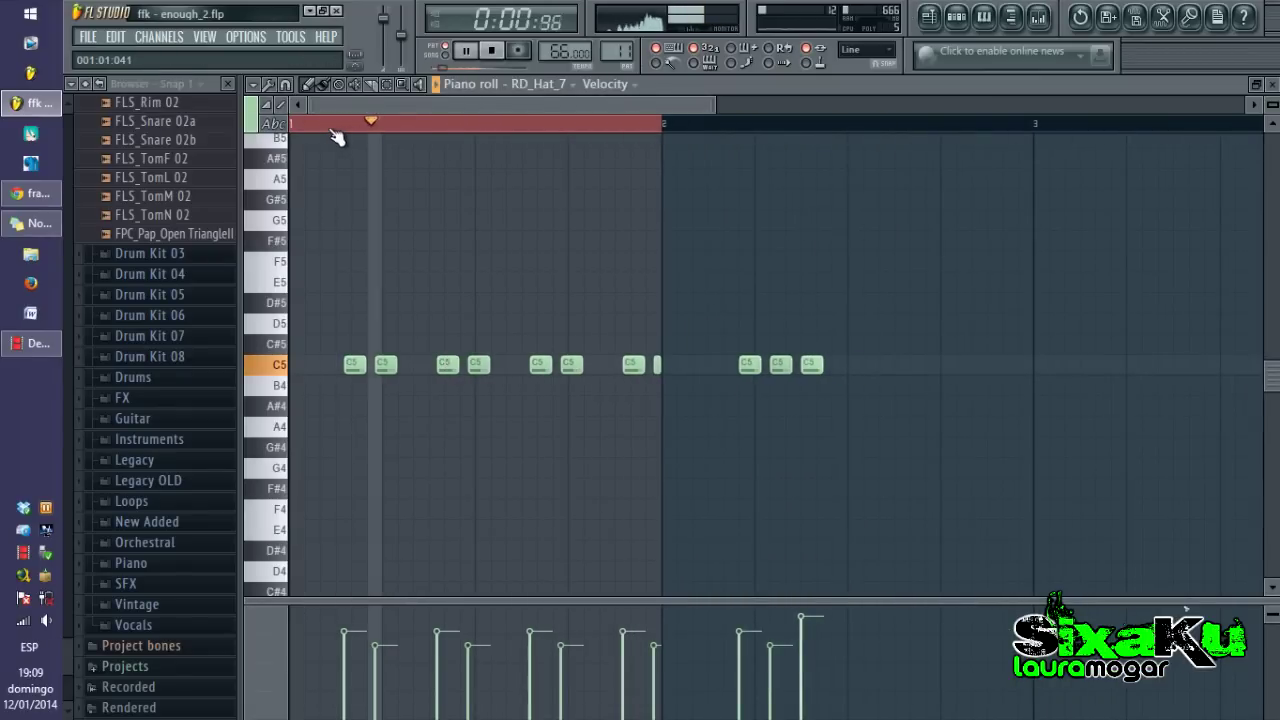
{"action": "left_click", "coordinate": [1271, 84]}
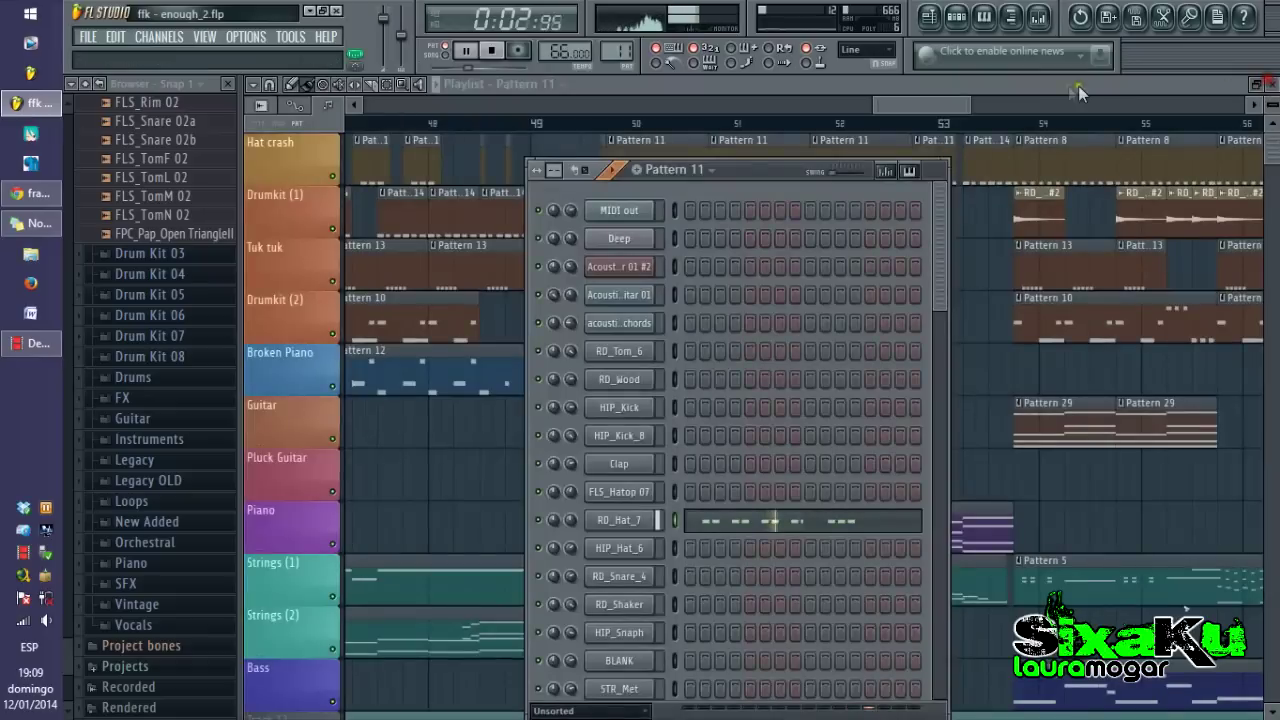
{"action": "left_click", "coordinate": [1061, 85]}
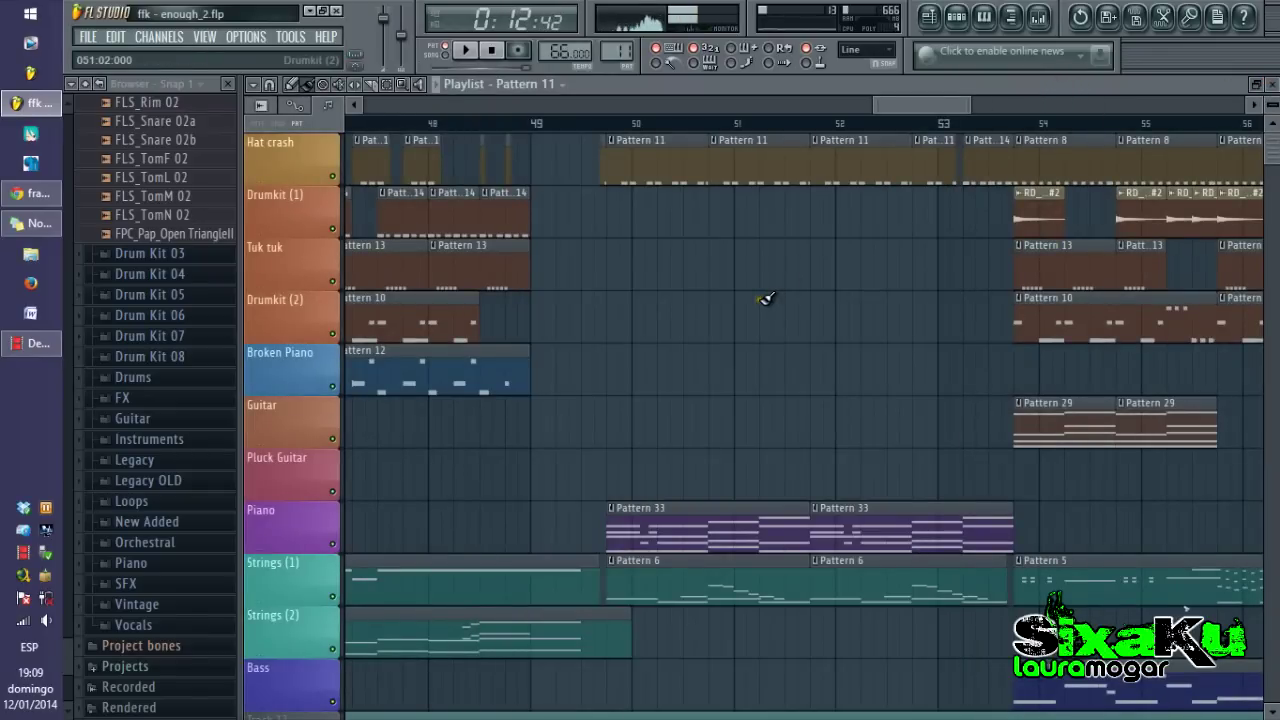
Examine the song's closing section in the playlist, including the Track 12 automation and the Pattern 1 clip on Drumkit (2).
{"action": "scroll", "coordinate": [765, 298], "scroll_direction": "down", "scroll_amount": 4}
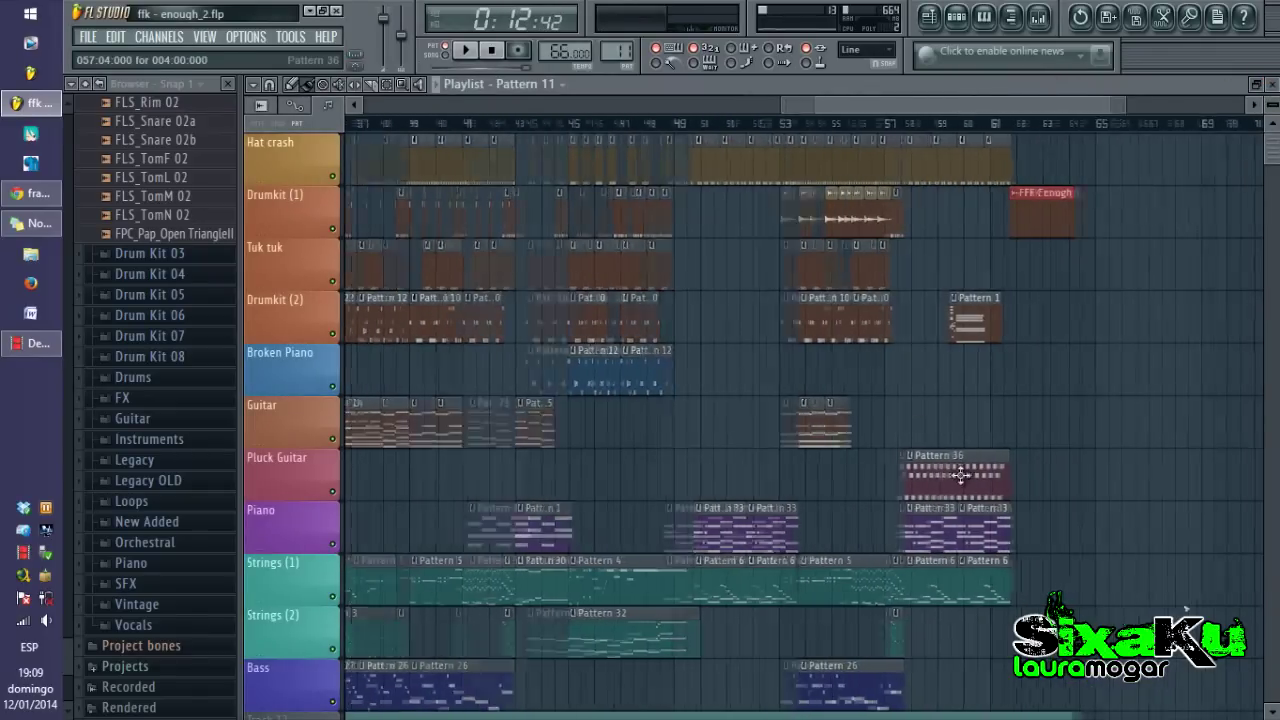
{"action": "scroll", "coordinate": [1036, 466], "scroll_direction": "up", "scroll_amount": 5}
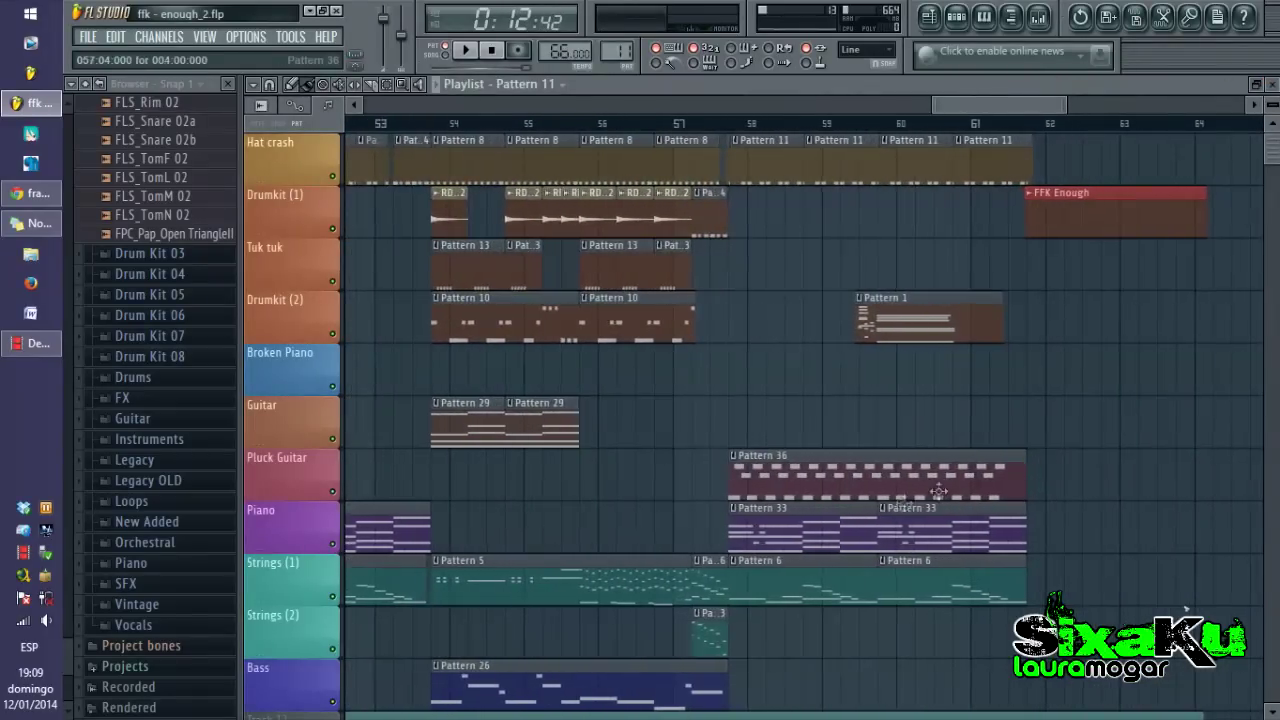
{"action": "scroll", "coordinate": [643, 620], "scroll_direction": "down", "scroll_amount": 4}
{"action": "scroll", "coordinate": [787, 526], "scroll_direction": "down", "scroll_amount": 2}
{"action": "scroll", "coordinate": [787, 525], "scroll_direction": "down", "scroll_amount": 4}
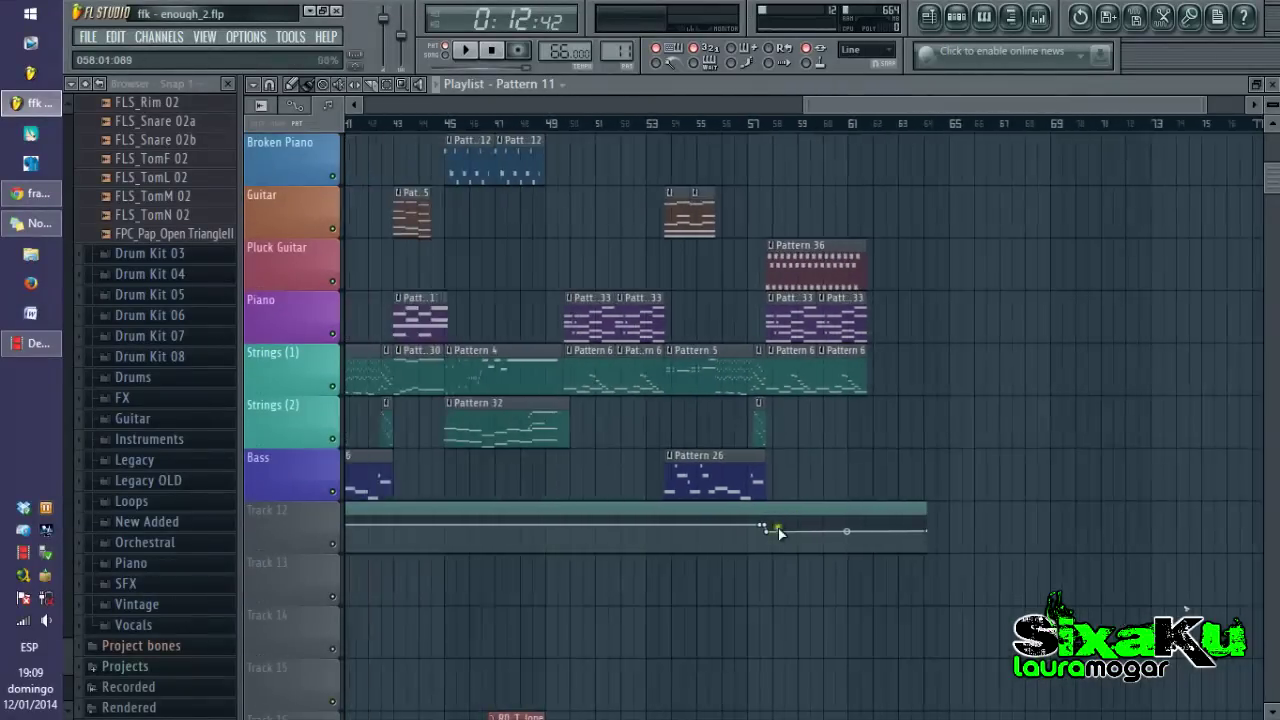
{"action": "scroll", "coordinate": [823, 523], "scroll_direction": "up", "scroll_amount": 4}
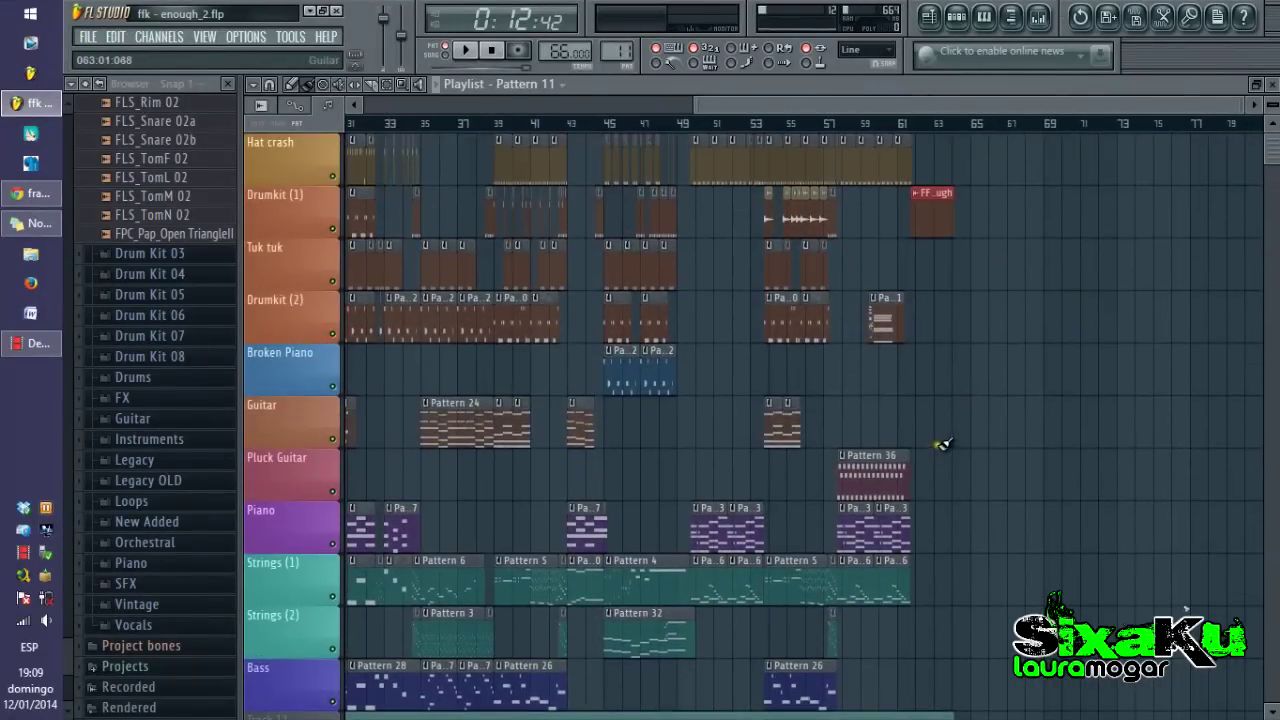
{"action": "scroll", "coordinate": [890, 450], "scroll_direction": "up", "scroll_amount": 5}
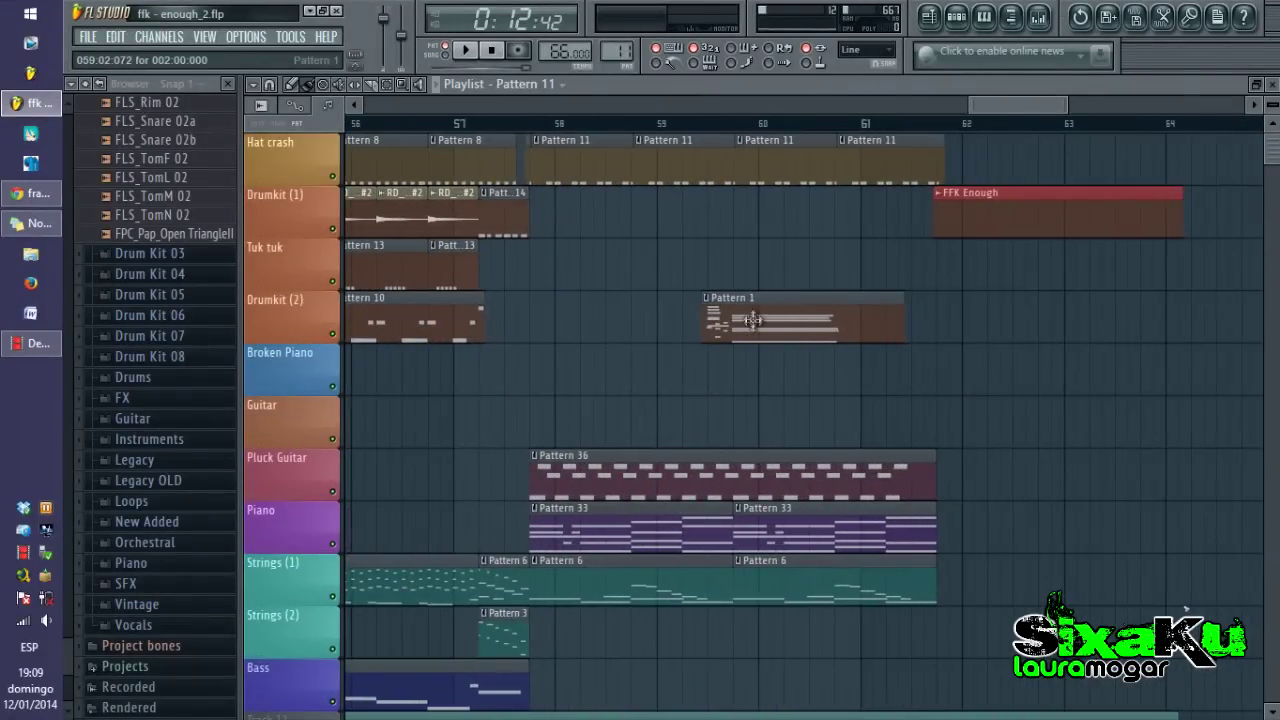